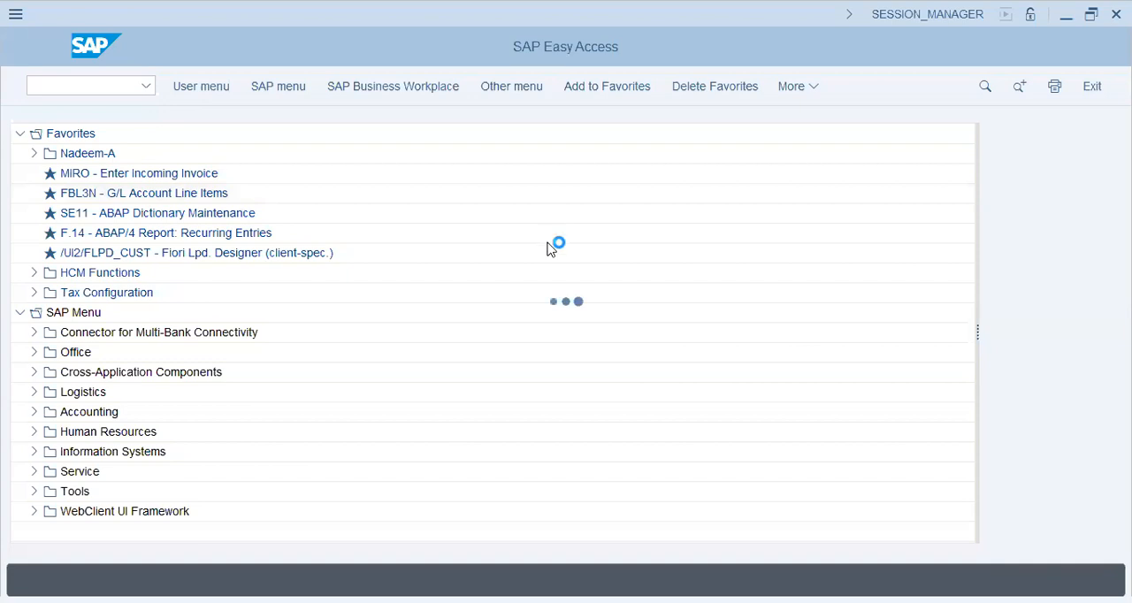
Run transaction OOAP to open the setting for the active plan version
{"action": "key", "text": "Down"}
{"action": "key", "text": "Down"}
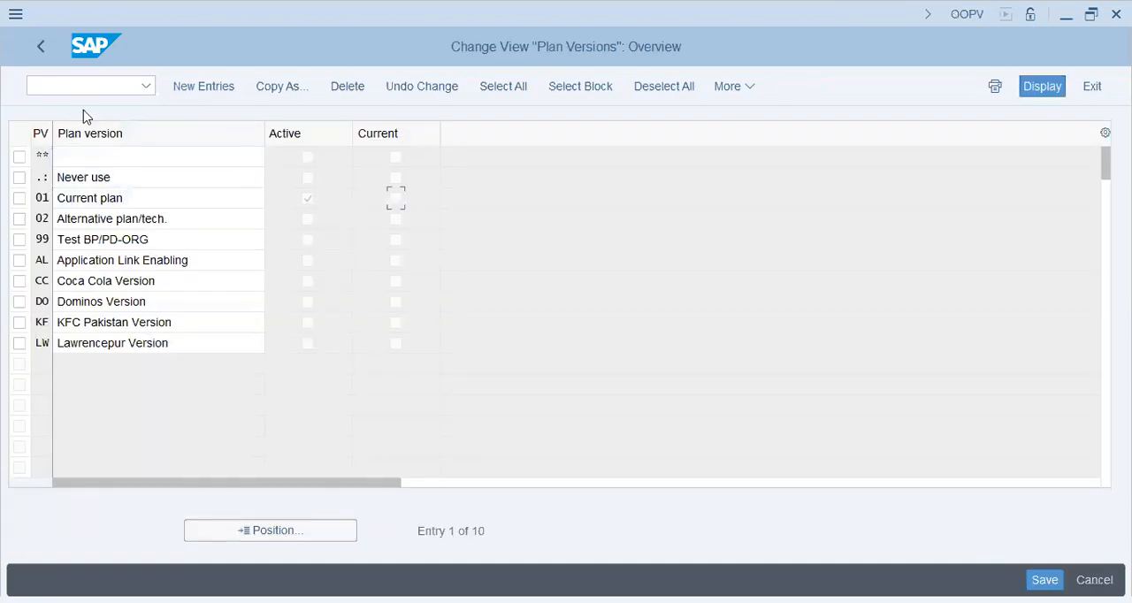
{"action": "left_click", "coordinate": [83, 86]}
{"action": "type", "text": "/noo"}
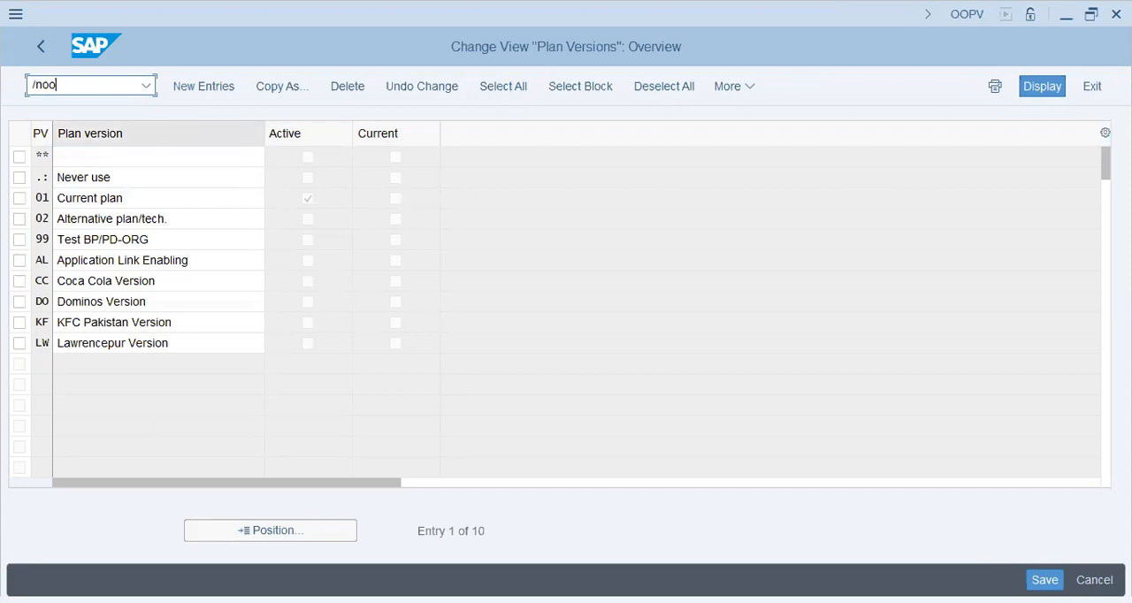
{"action": "key", "text": "Return"}
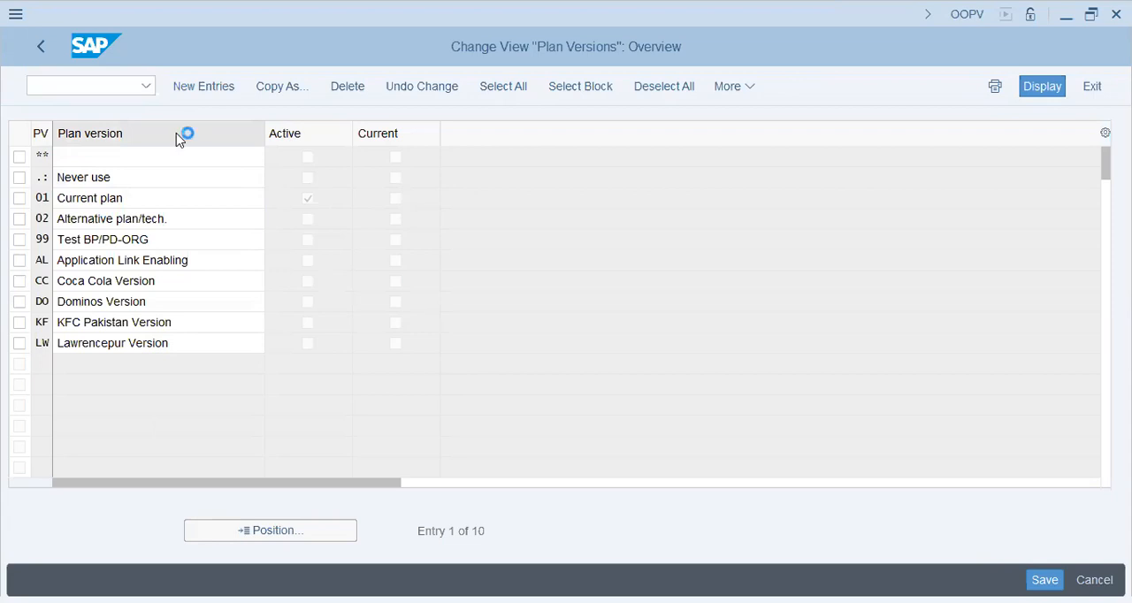
Save the PLOGI system switch with 01 as the active plan version
{"action": "left_click", "coordinate": [233, 233]}
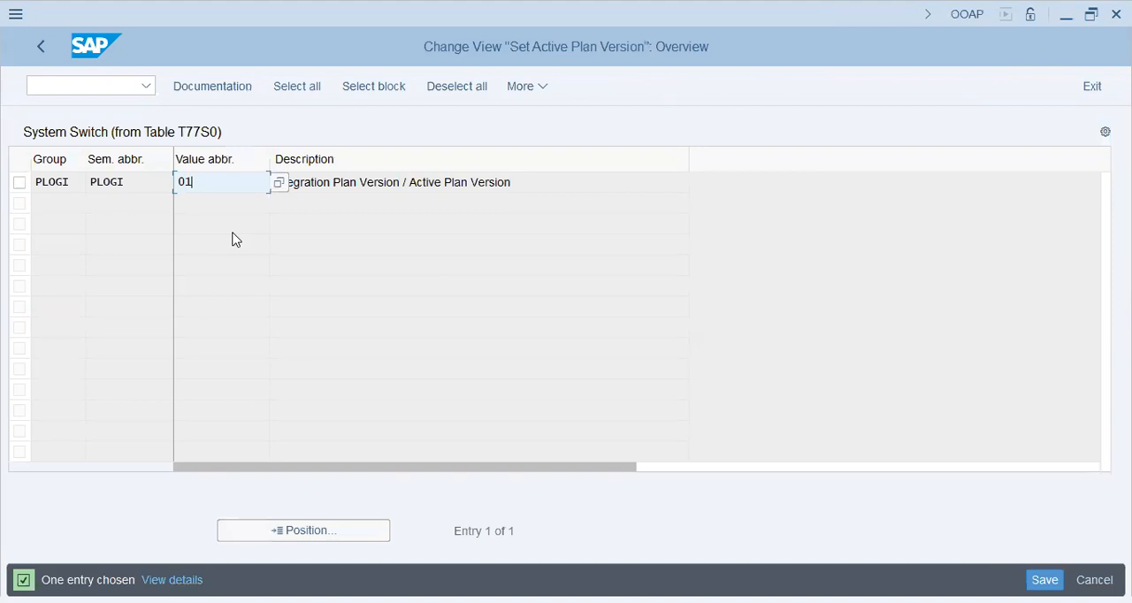
{"action": "left_click", "coordinate": [365, 181]}
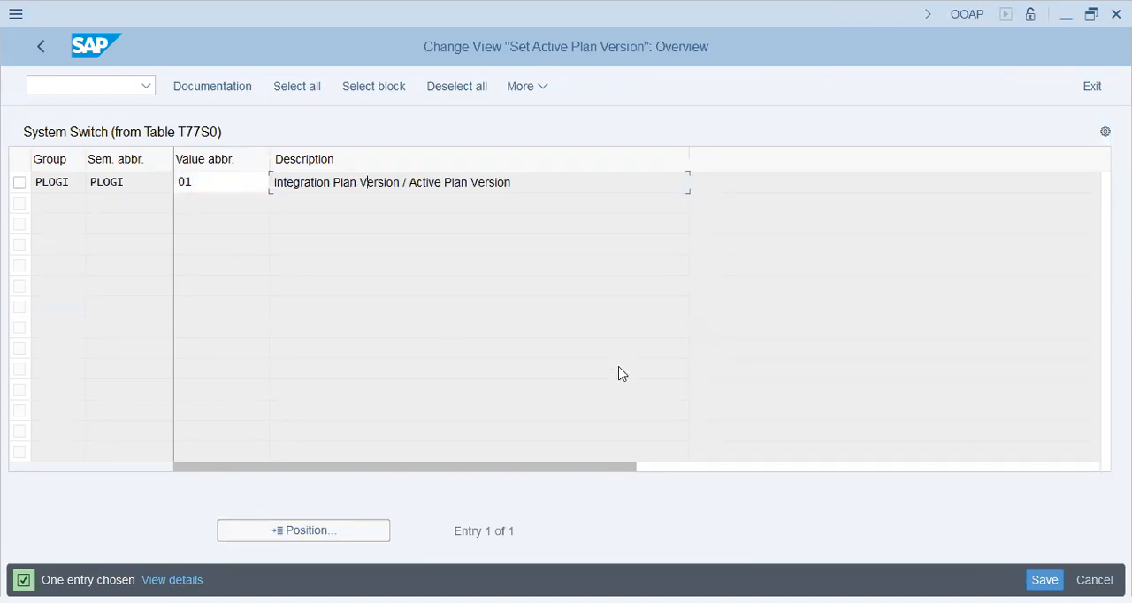
{"action": "key", "text": "ctrl+s"}
{"action": "left_click", "coordinate": [97, 86]}
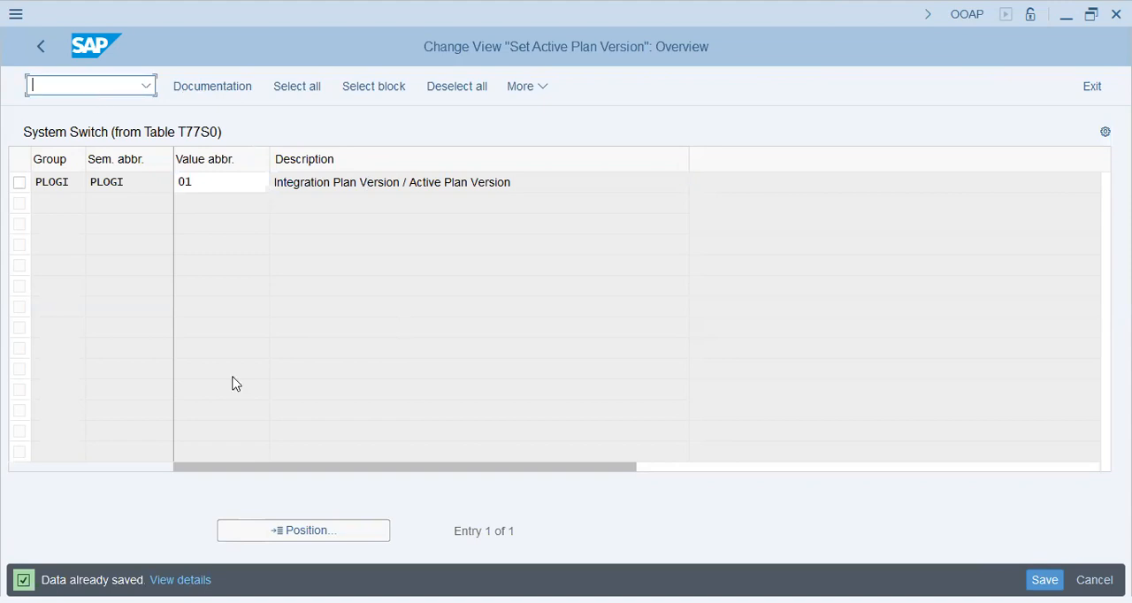
Return to the plan versions overview (OOPV) and check the Current flag of plan version 01
{"action": "key", "text": "alt+Tab"}
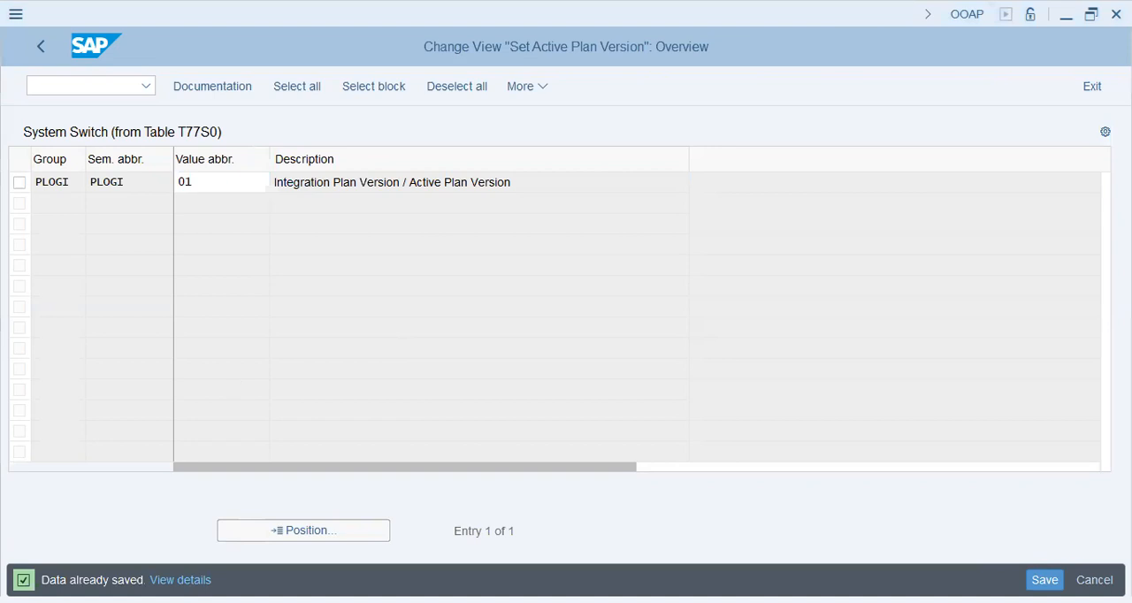
{"action": "key", "text": "alt+Tab"}
{"action": "key", "text": "Return"}
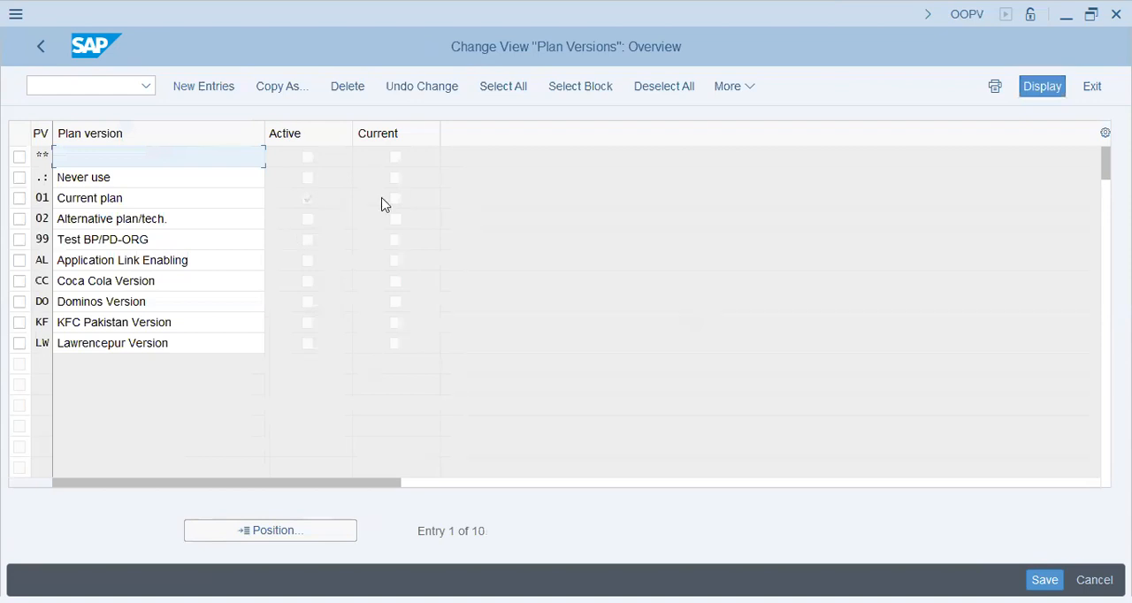
{"action": "left_click", "coordinate": [395, 198]}
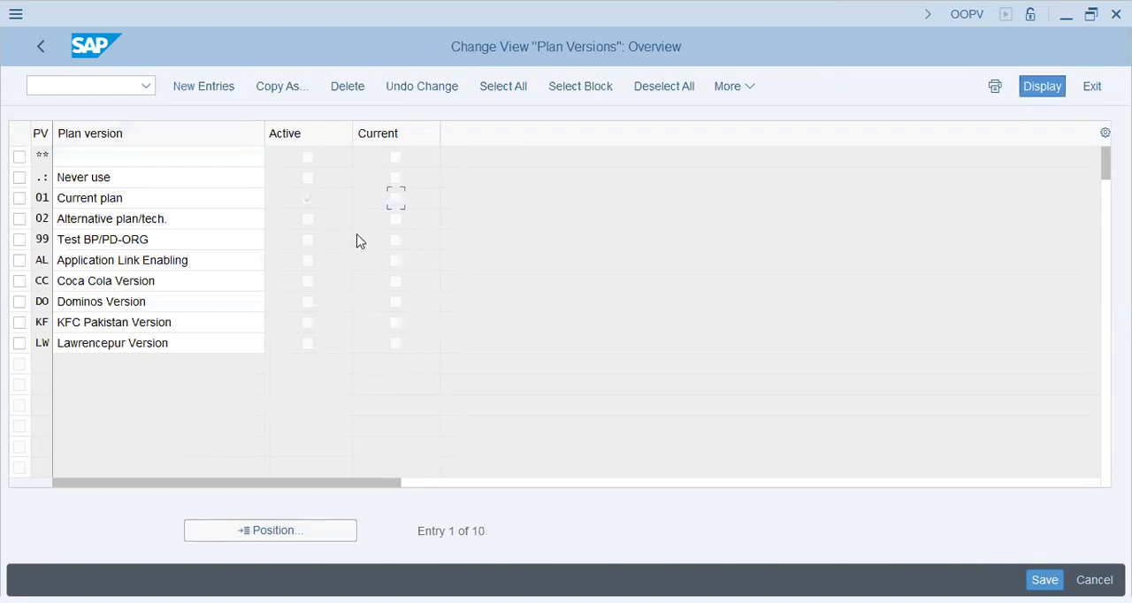
{"action": "key", "text": "alt+Tab"}
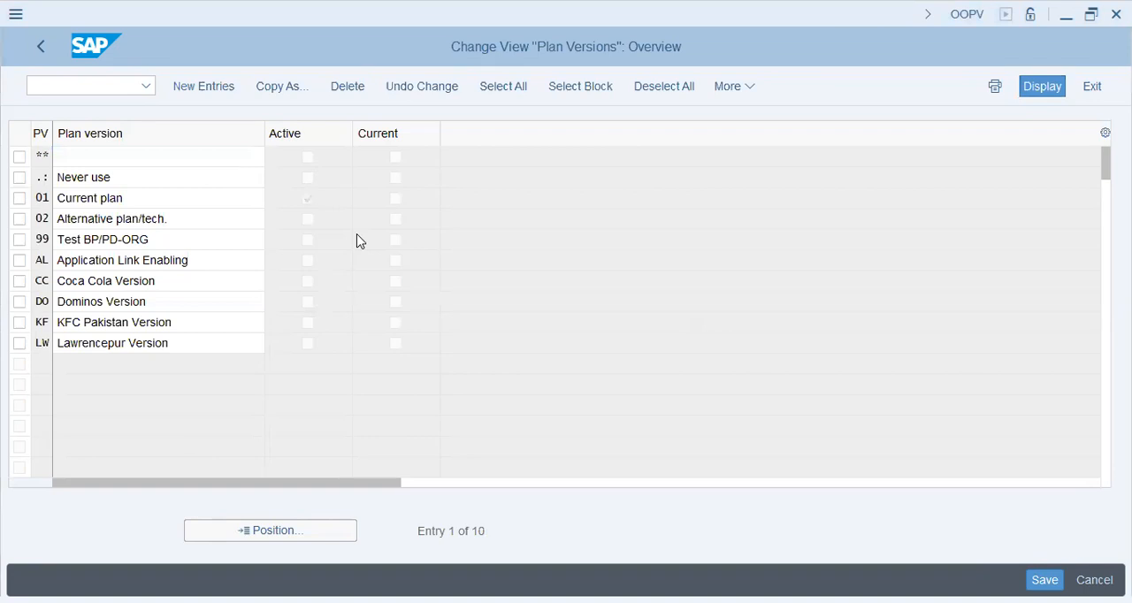
Run transaction PSO0 and transfer Current plan as the plan version to work in
{"action": "left_click", "coordinate": [89, 85]}
{"action": "type", "text": "/n"}
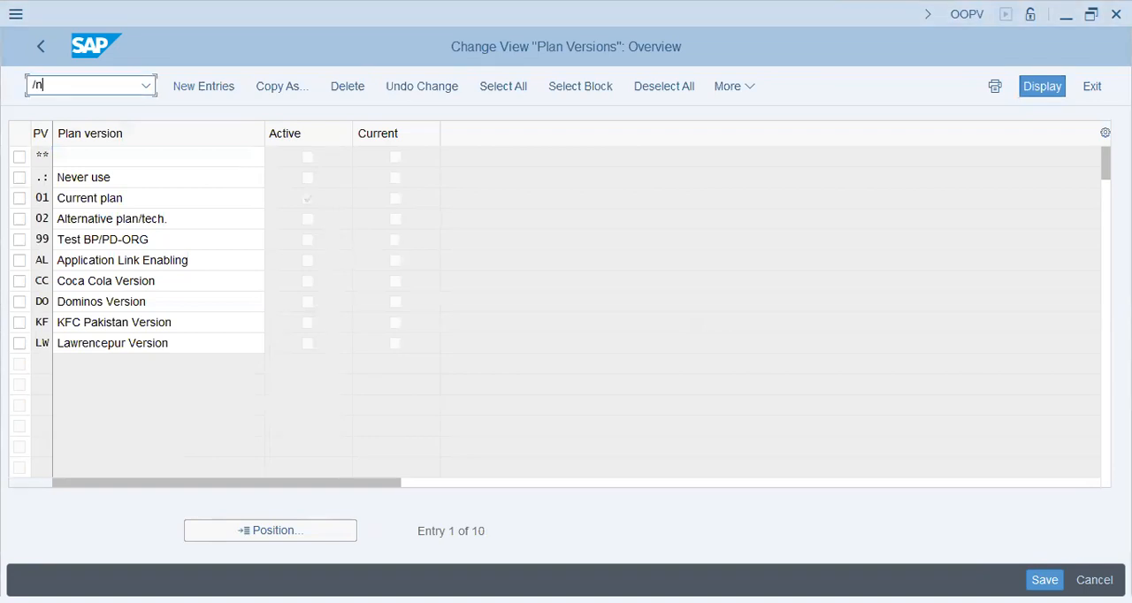
{"action": "type", "text": "oopv"}
{"action": "key", "text": "Return"}
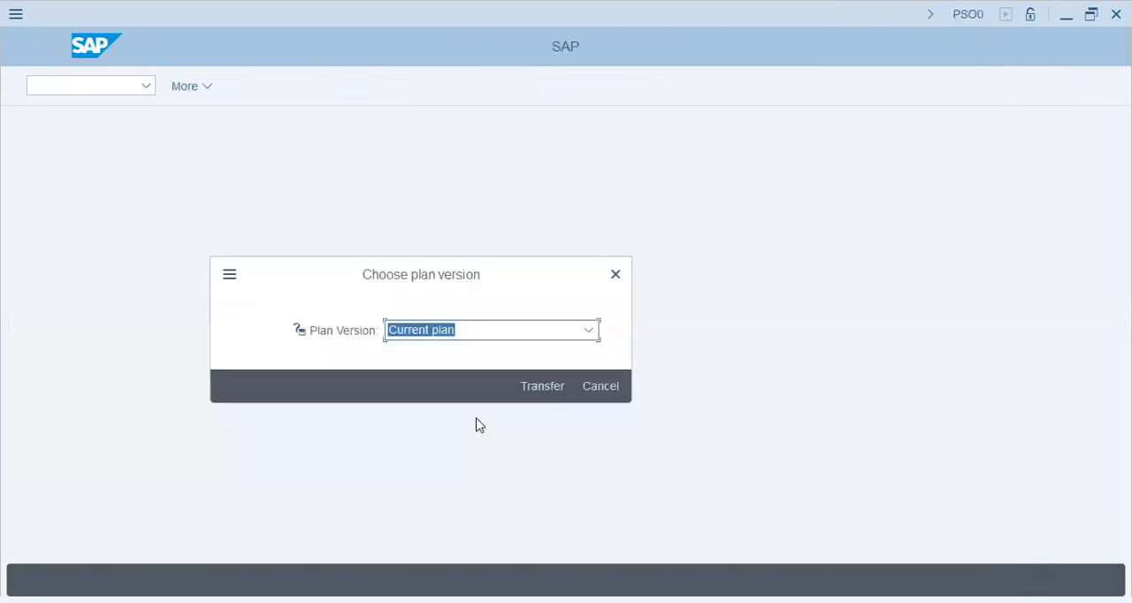
{"action": "left_click", "coordinate": [541, 386]}
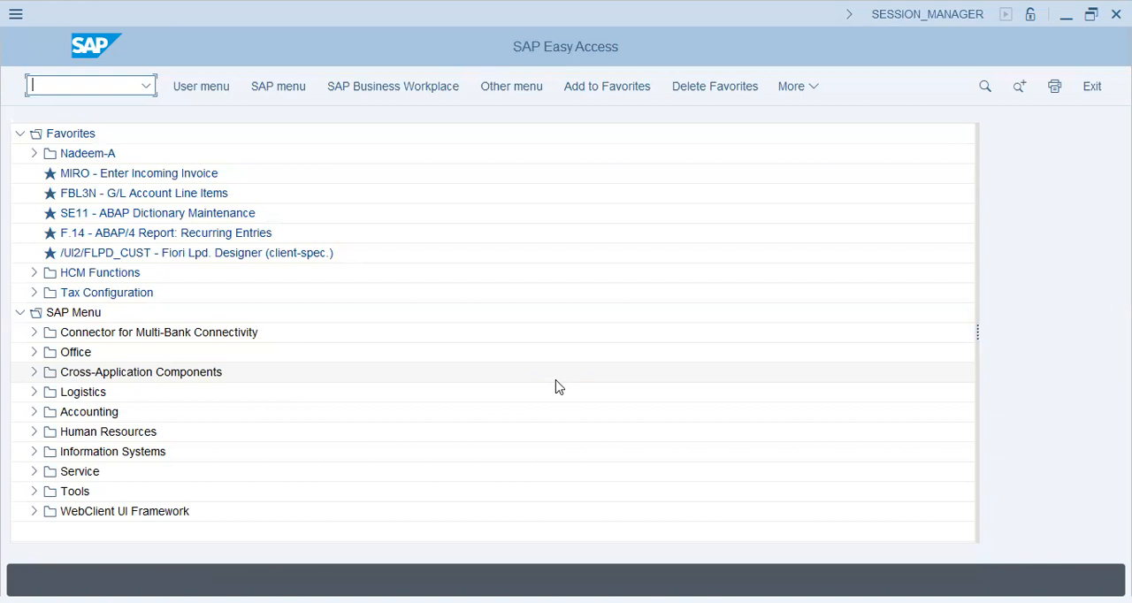
Reopen the plan versions overview (OOPV) and examine the Active and Current flags of plan version 01
{"action": "type", "text": "s4"}
{"action": "key", "text": "Return"}
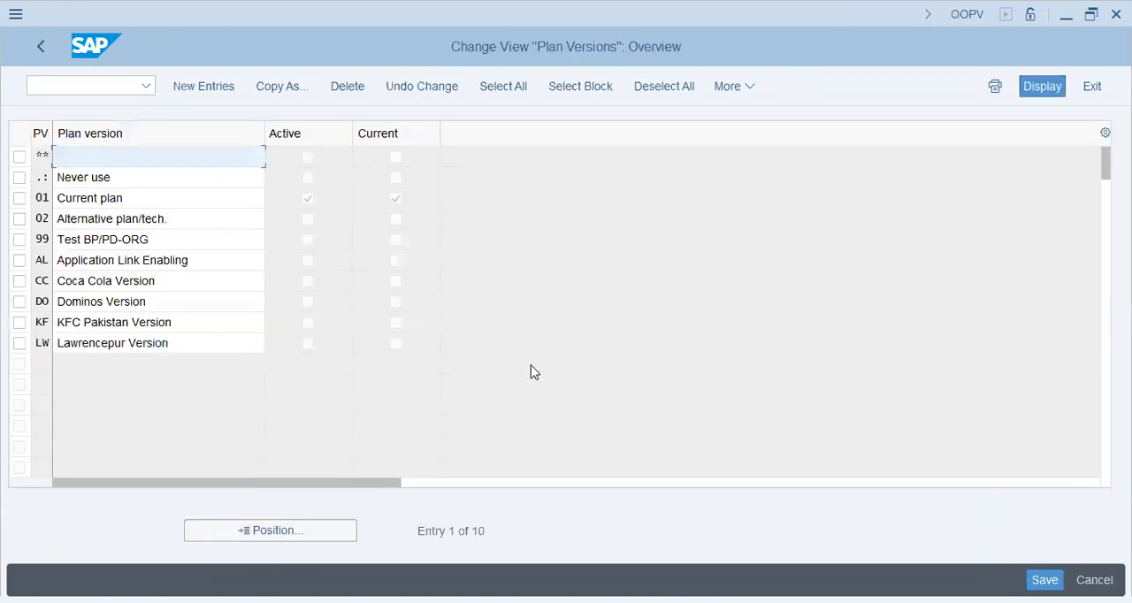
{"action": "left_click", "coordinate": [122, 92]}
{"action": "left_click_drag", "start_coordinate": [59, 203], "coordinate": [208, 205]}
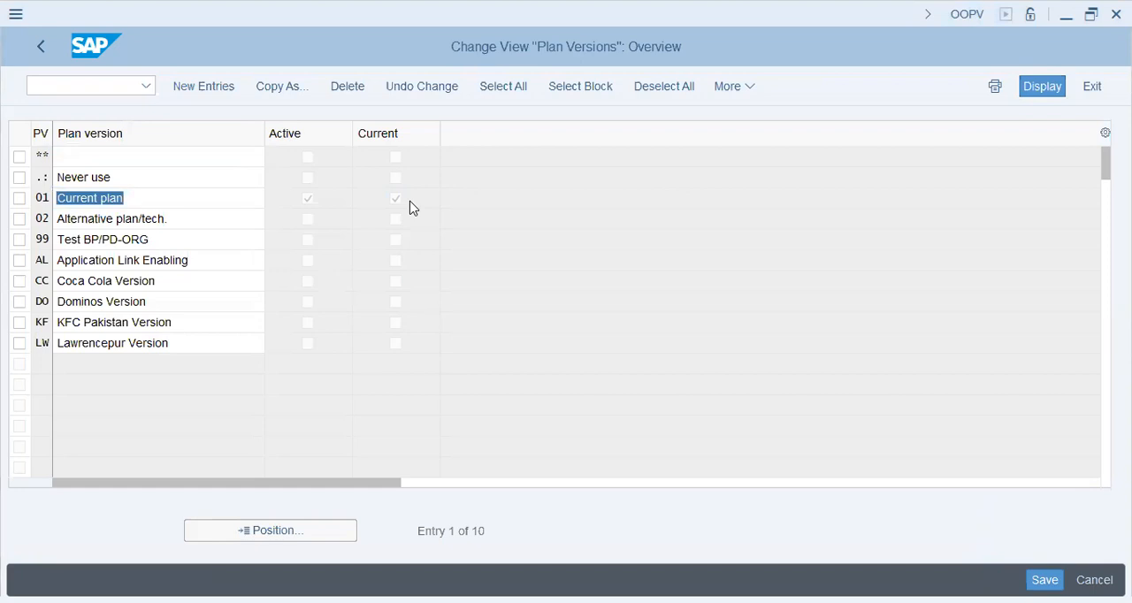
Return to SAP Easy Access and open PO10 - Organizational Unit from Expert Mode of Organizational Management under Human Resources
{"action": "left_click", "coordinate": [109, 89]}
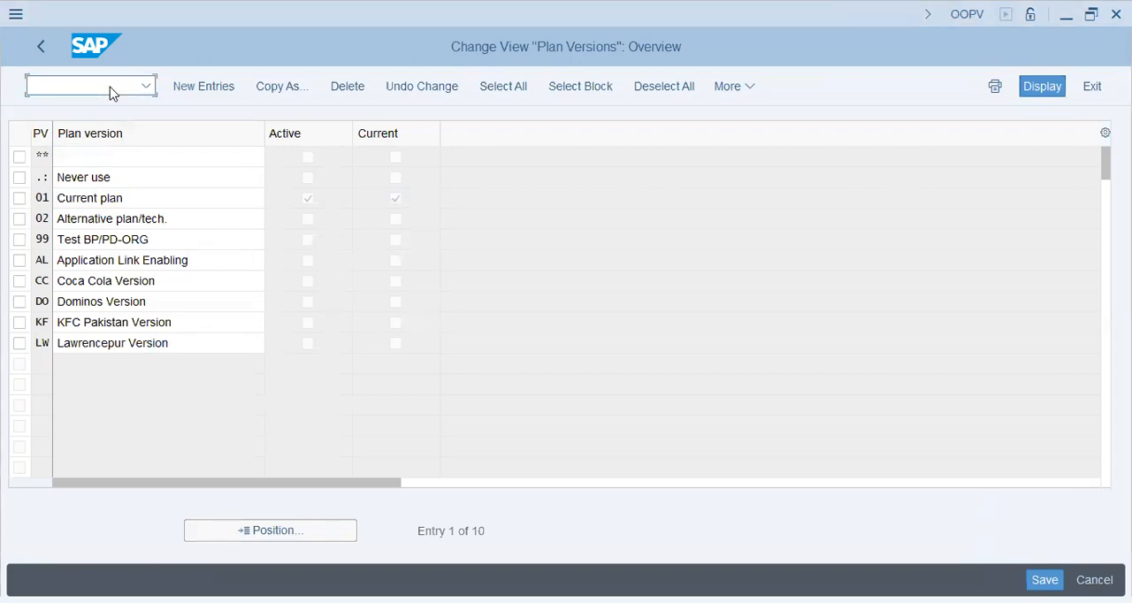
{"action": "type", "text": "/n"}
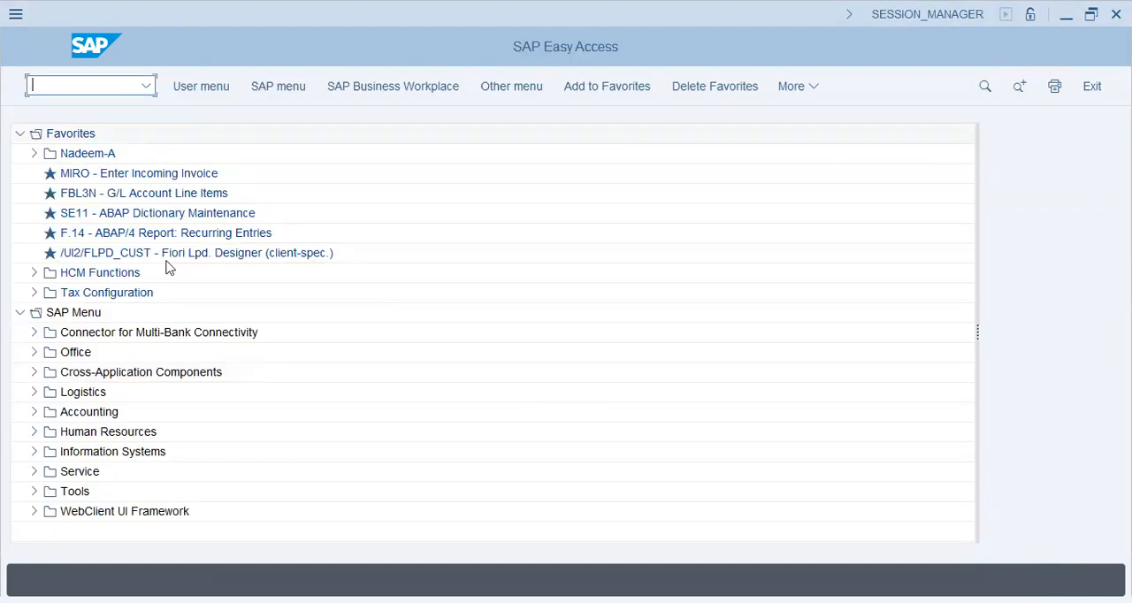
{"action": "left_click", "coordinate": [36, 431]}
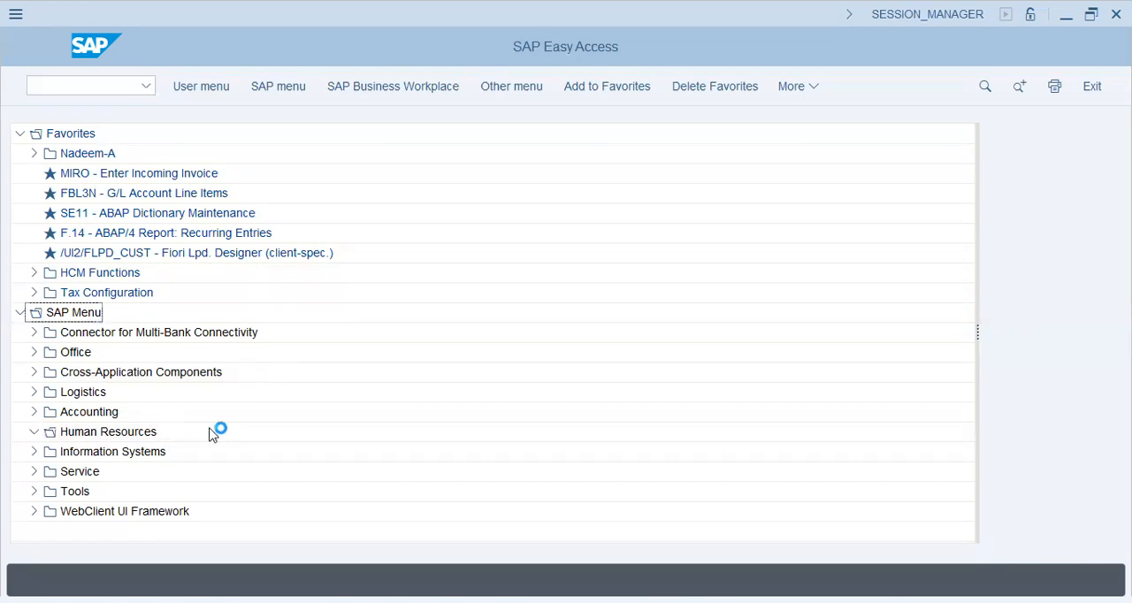
{"action": "left_click", "coordinate": [47, 512]}
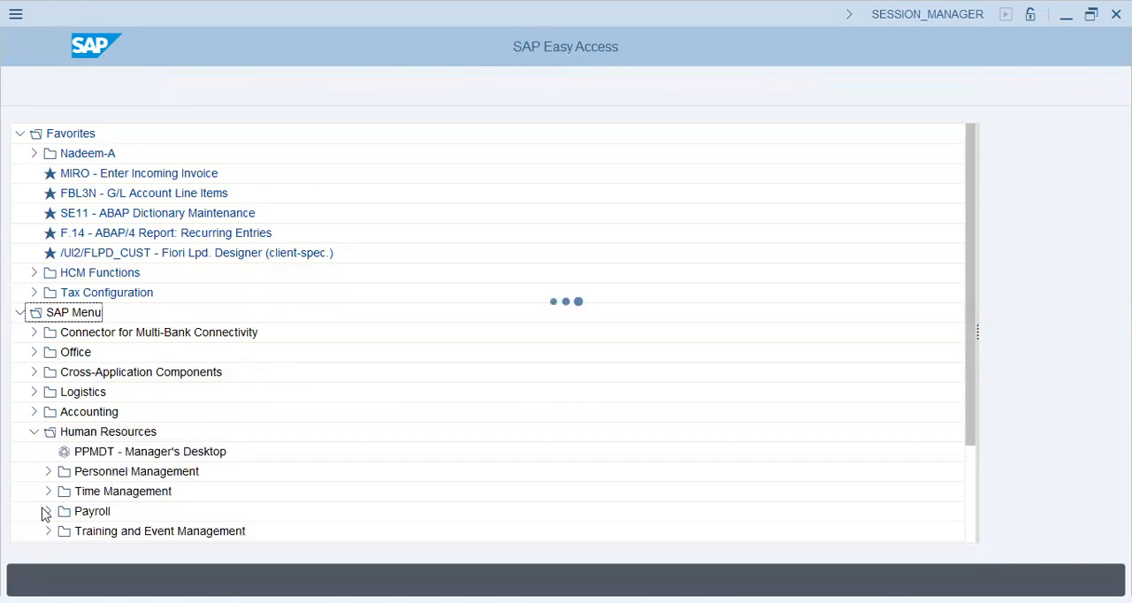
{"action": "scroll", "coordinate": [44, 512], "scroll_direction": "down", "scroll_amount": 1}
{"action": "scroll", "coordinate": [44, 483], "scroll_direction": "down", "scroll_amount": 1}
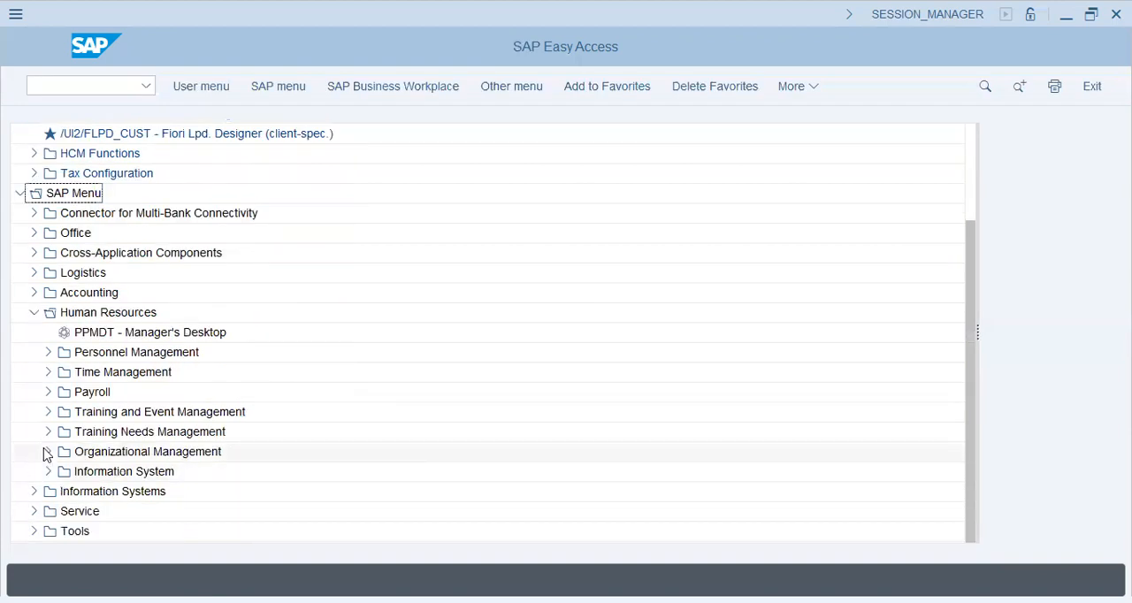
{"action": "left_click", "coordinate": [48, 452]}
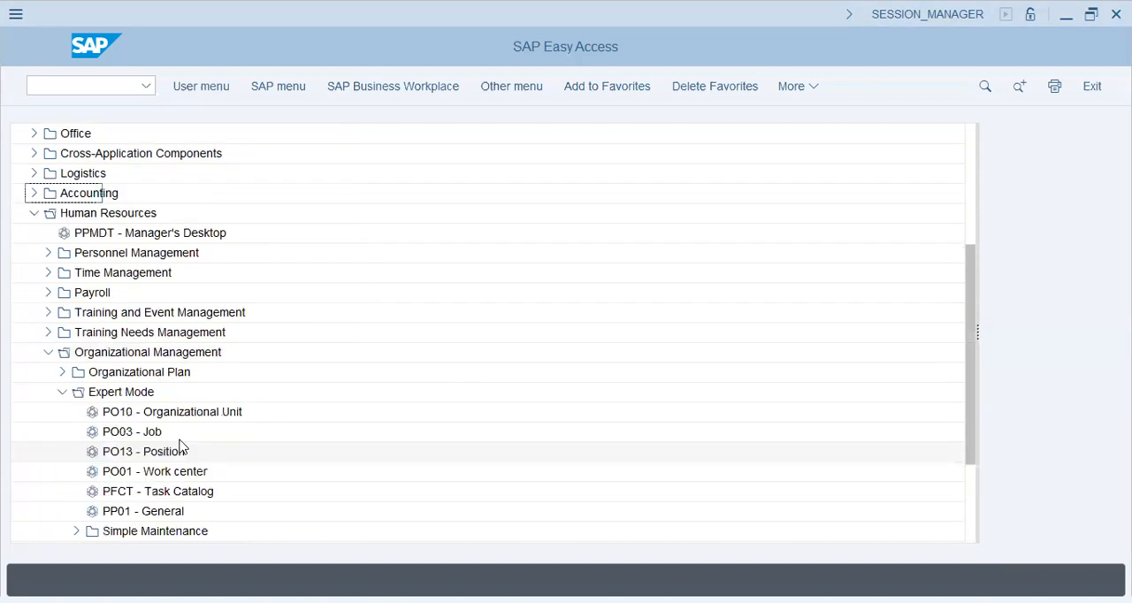
{"action": "scroll", "coordinate": [168, 336], "scroll_direction": "down", "scroll_amount": 1}
{"action": "left_click", "coordinate": [168, 334]}
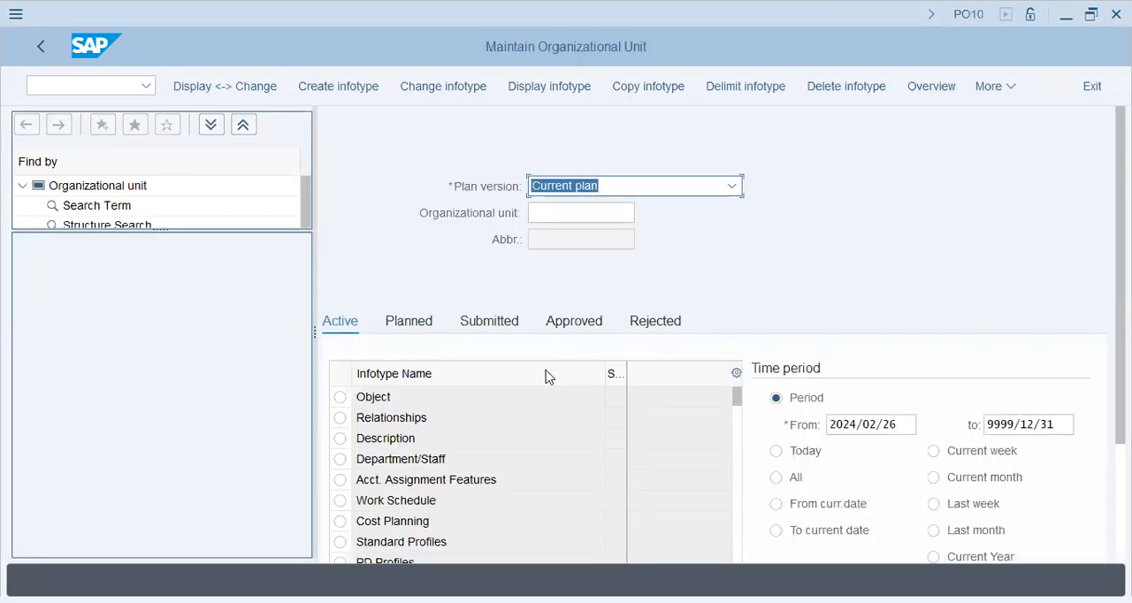
Select the Object infotype for the organizational unit in Current plan
{"action": "left_click", "coordinate": [341, 399]}
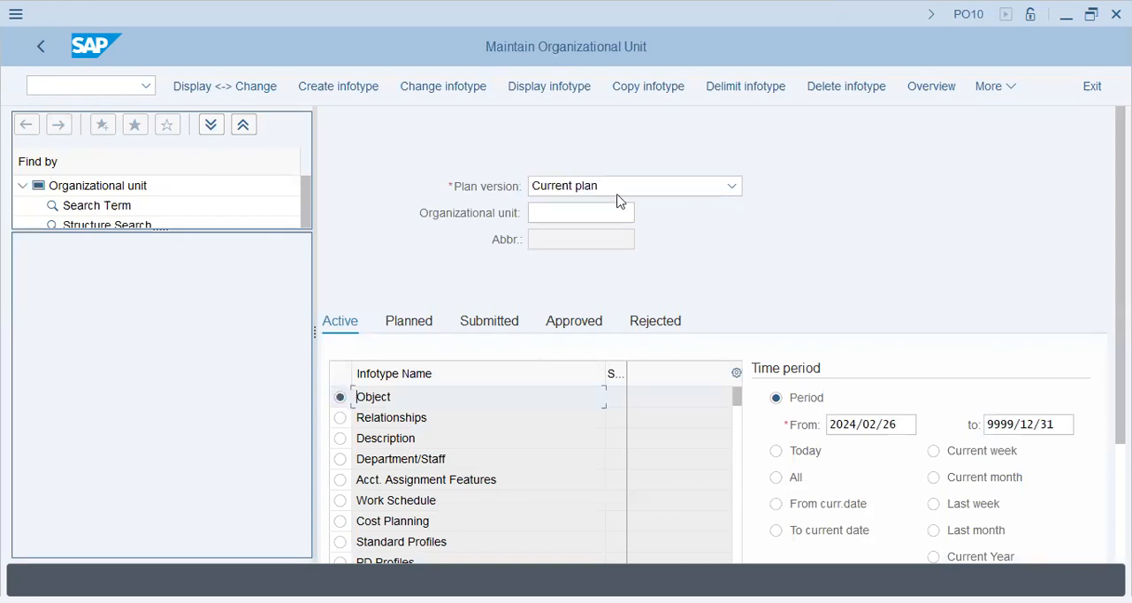
{"action": "left_click", "coordinate": [578, 218]}
{"action": "key", "text": "Tab"}
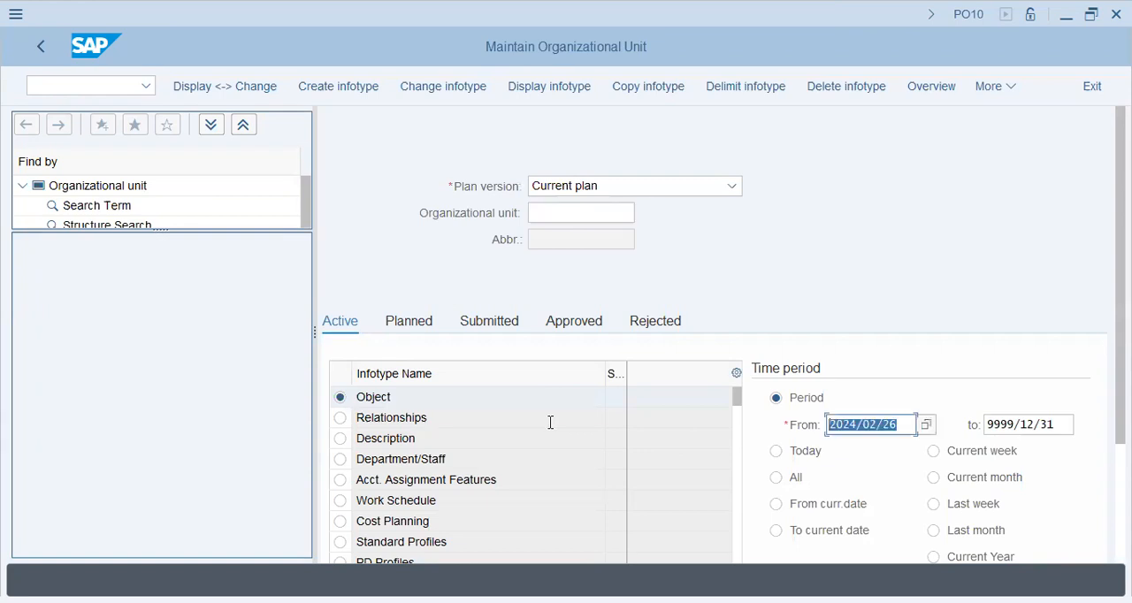
Try to enter 01.01.2024 as the start date of the time period
{"action": "type", "text": "01"}
{"action": "key", "text": "BackSpace"}
{"action": "key", "text": "BackSpace"}
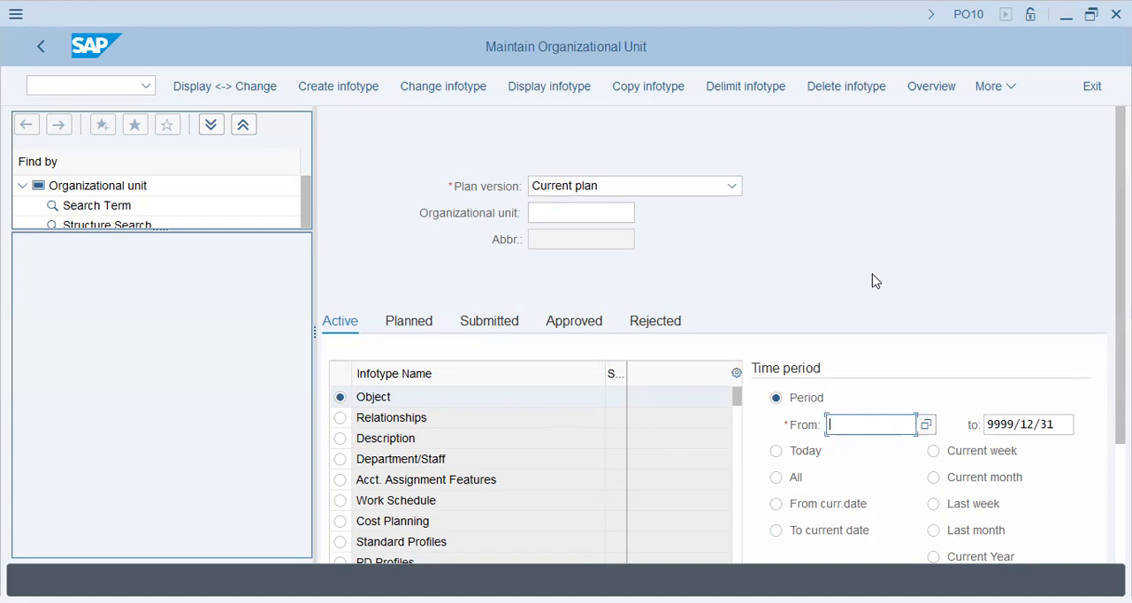
{"action": "type", "text": "01.01.2024"}
{"action": "key", "text": "Return"}
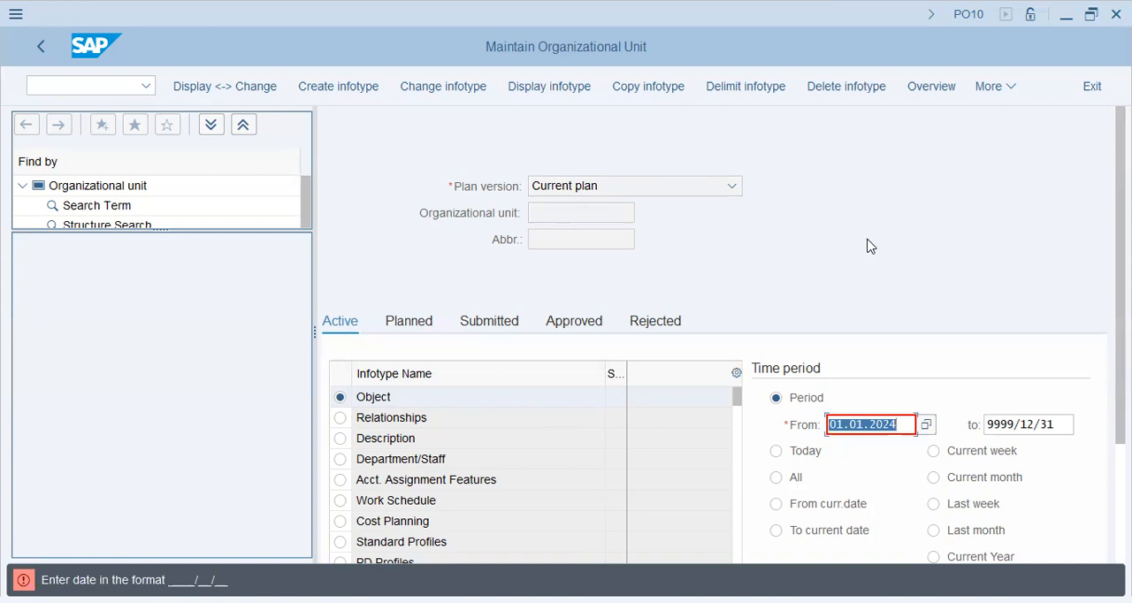
Set the start date of the time period to 2024/01/01
{"action": "type", "text": "2024"}
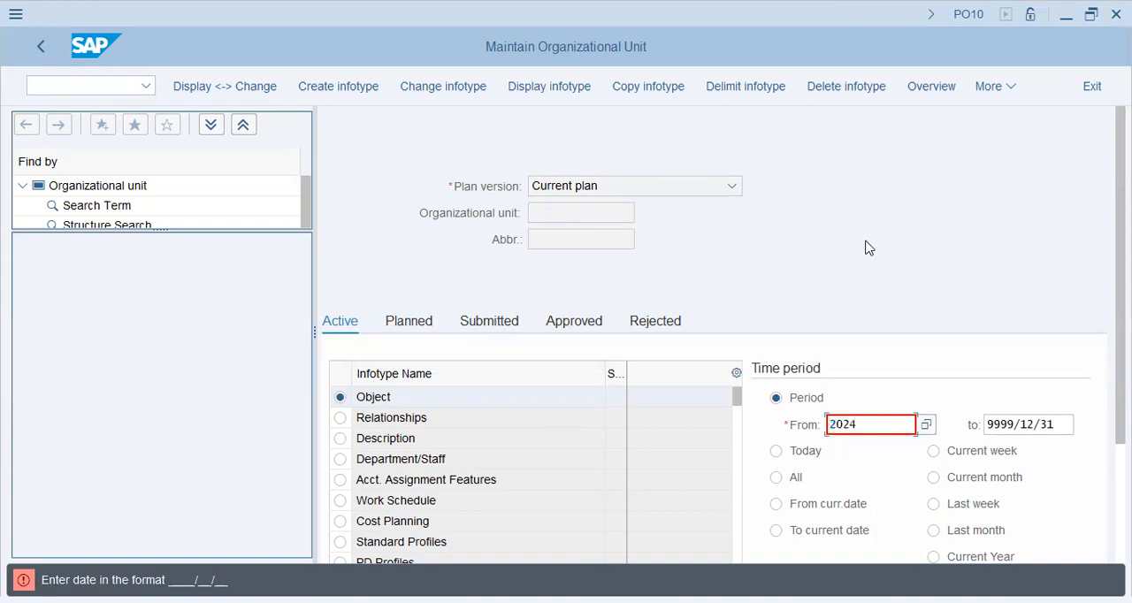
{"action": "type", "text": "/01/01"}
{"action": "key", "text": "Return"}
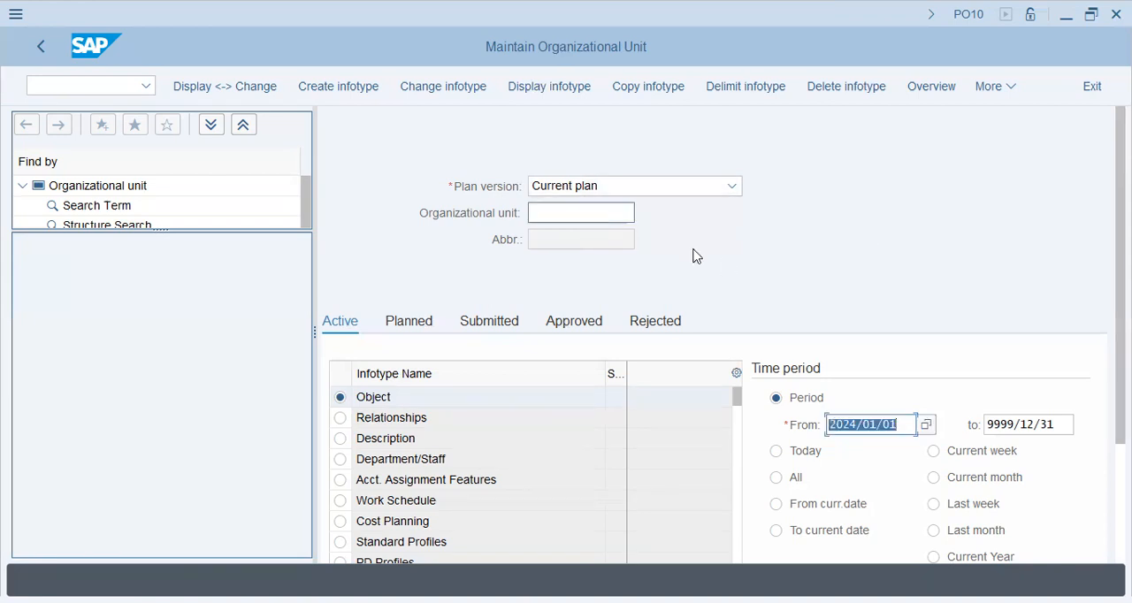
{"action": "key", "text": "Return"}
Try to create the Object infotype with HR-HW entered as the organizational unit
{"action": "key", "text": "alt+Tab"}
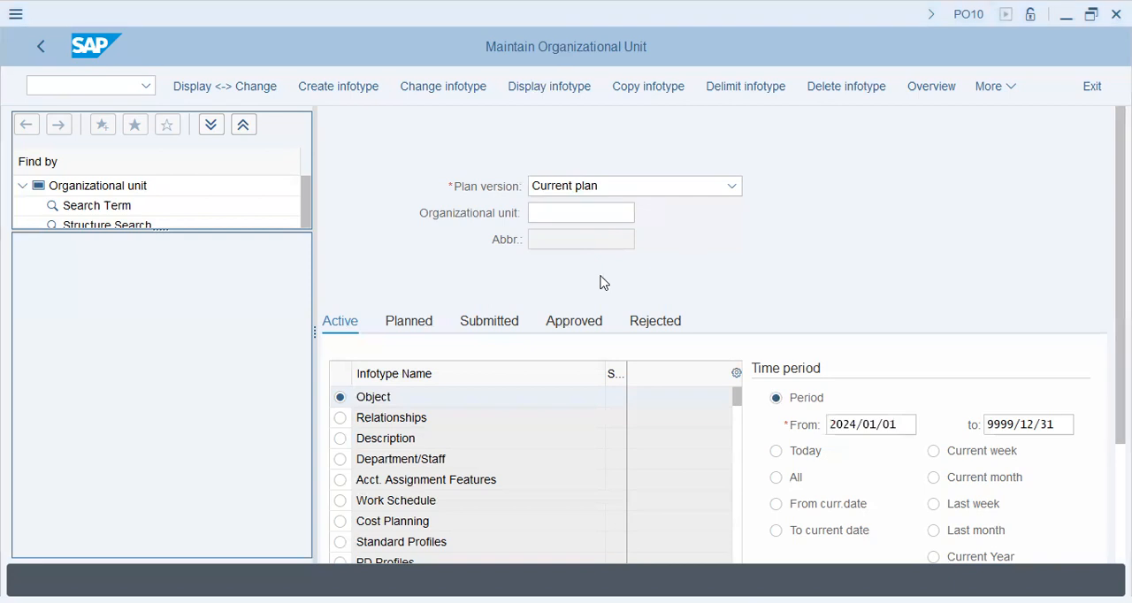
{"action": "key", "text": "alt+Tab"}
{"action": "type", "text": "HR-"}
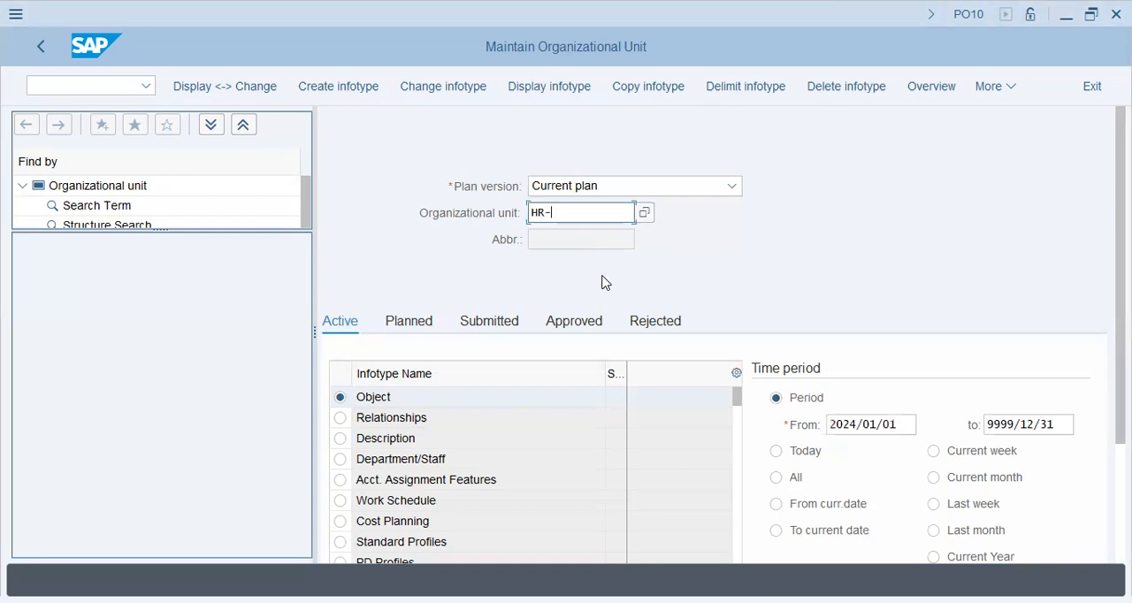
{"action": "type", "text": "HW"}
{"action": "key", "text": "Return"}
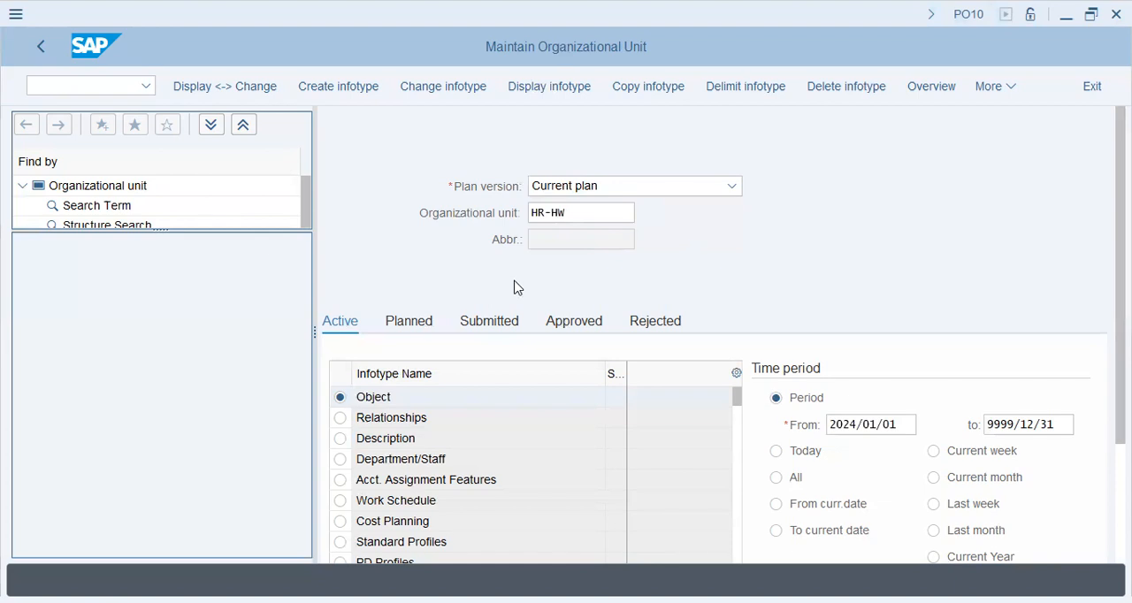
{"action": "key", "text": "Return"}
{"action": "left_click", "coordinate": [342, 92]}
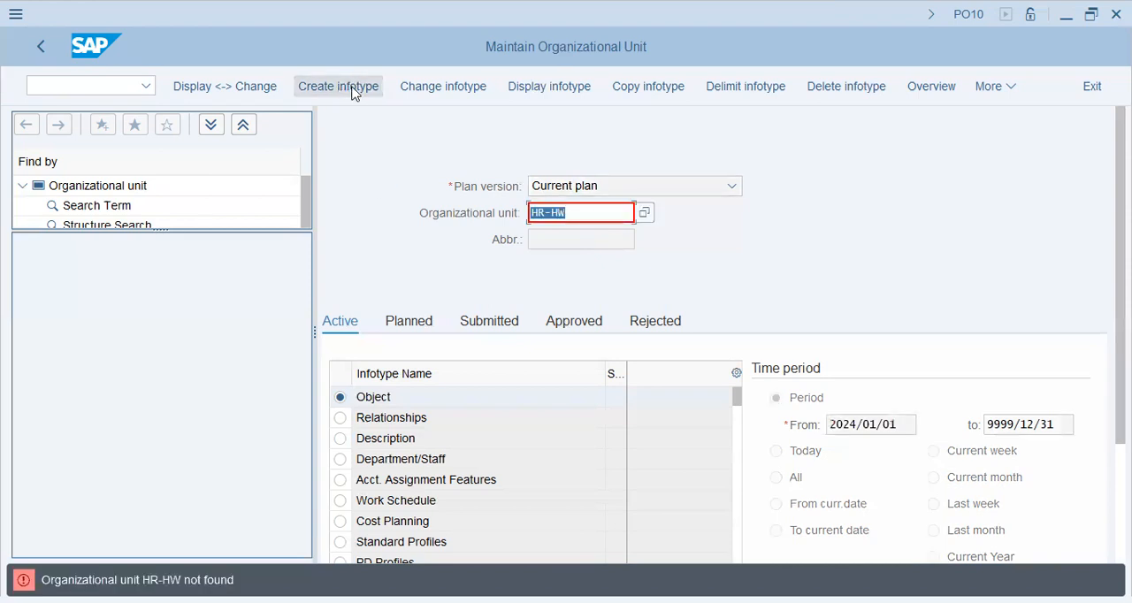
{"action": "left_click", "coordinate": [374, 220]}
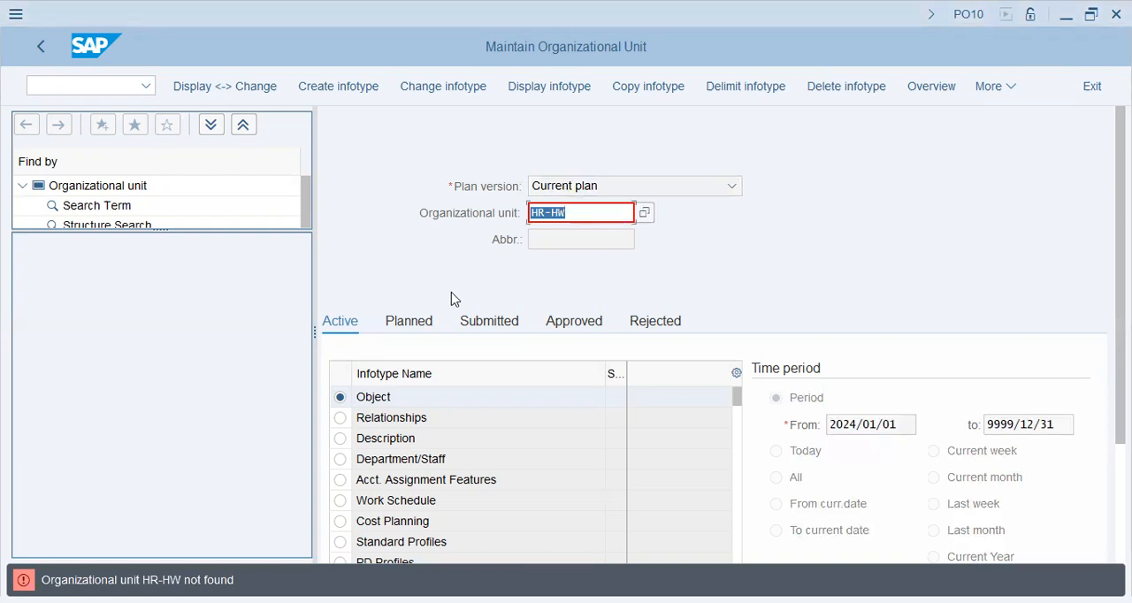
{"action": "left_click", "coordinate": [371, 396]}
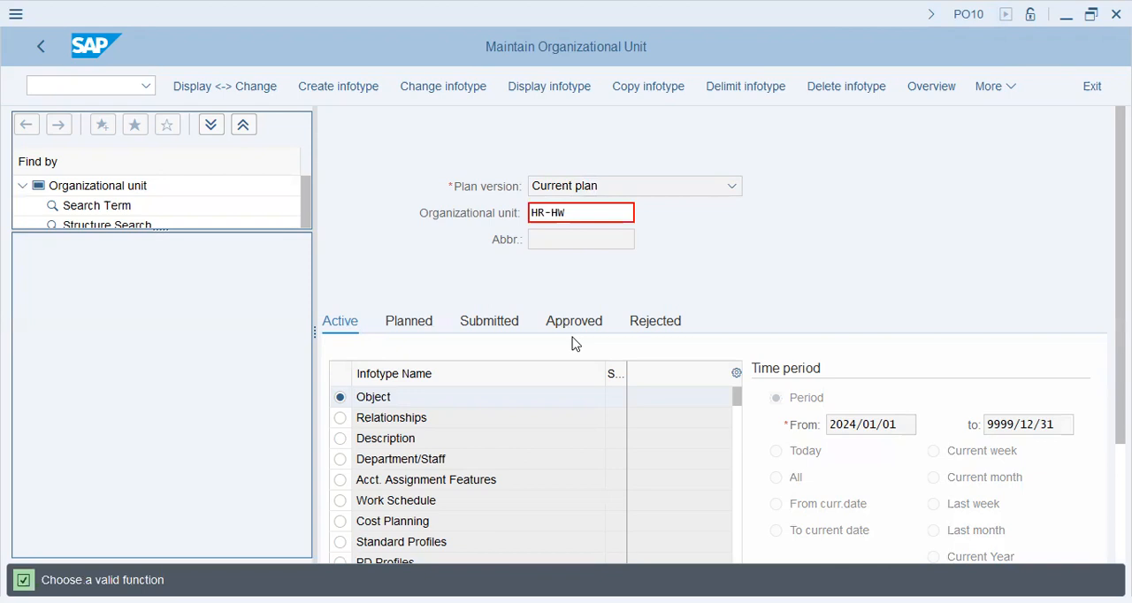
Clear the organizational unit entry and start creating a new Object infotype record
{"action": "left_click", "coordinate": [412, 218]}
{"action": "key", "text": "Delete"}
{"action": "left_click", "coordinate": [414, 256]}
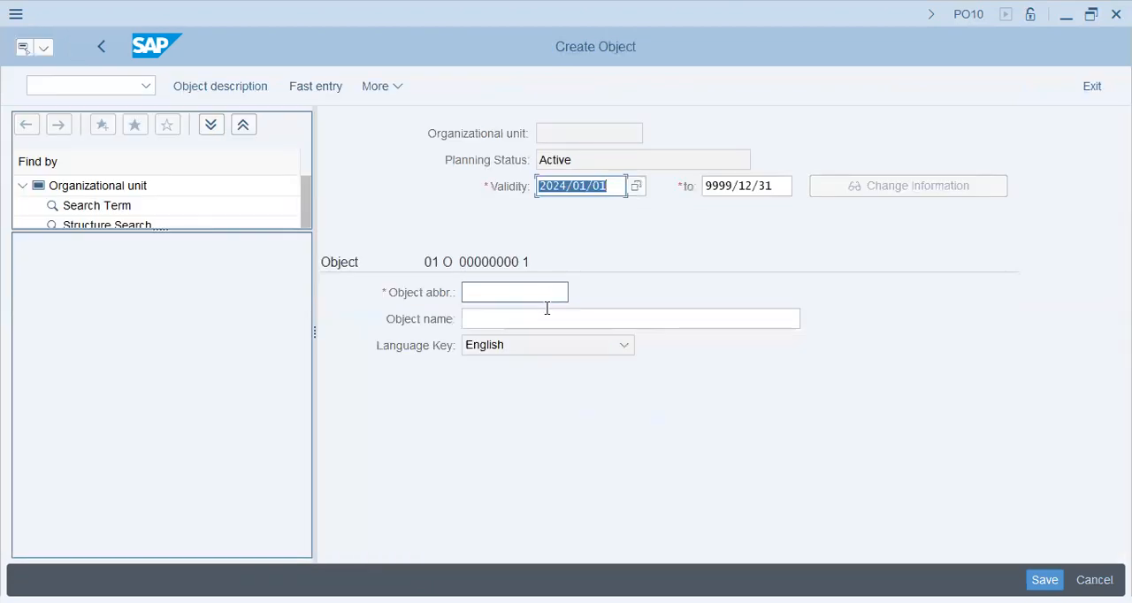
Enter HR-HW as the abbreviation of the new organizational unit
{"action": "type", "text": "HR-"}
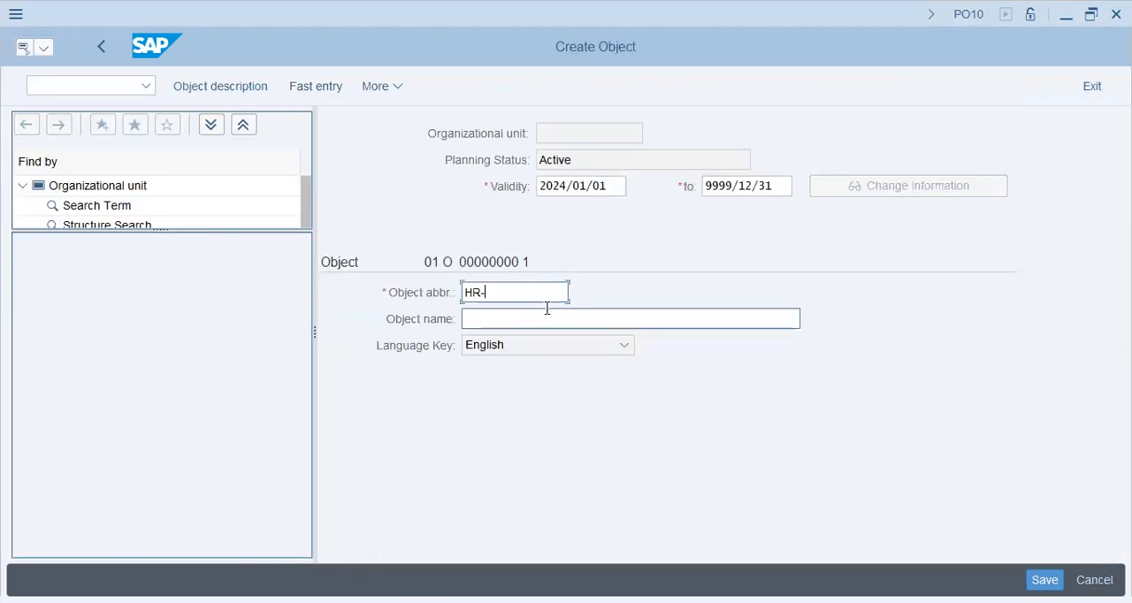
{"action": "type", "text": "HW"}
{"action": "key", "text": "Tab"}
Name the organizational unit HR Deptt - Huawei Bahrain and save the object record
{"action": "type", "text": "H"}
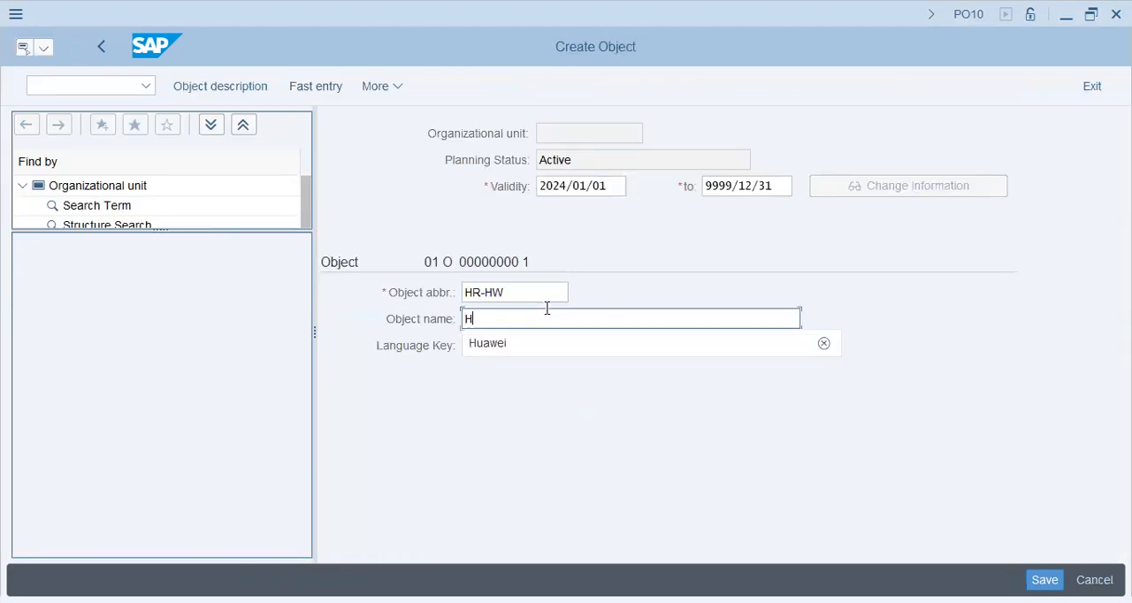
{"action": "key", "text": "alt+Tab"}
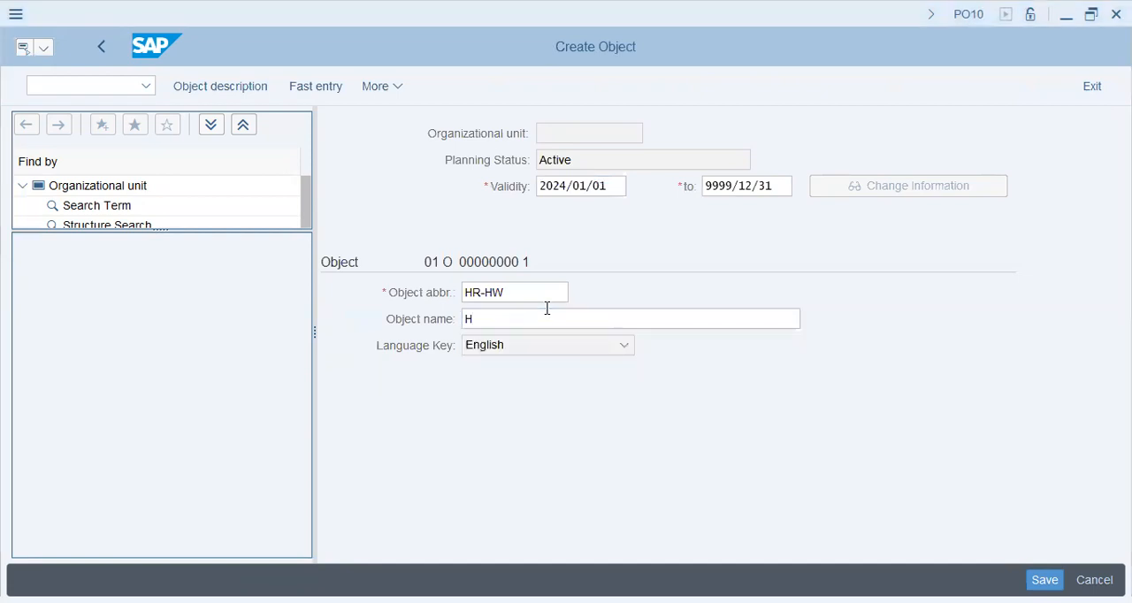
{"action": "key", "text": "alt+Tab"}
{"action": "type", "text": "R Deptt -"}
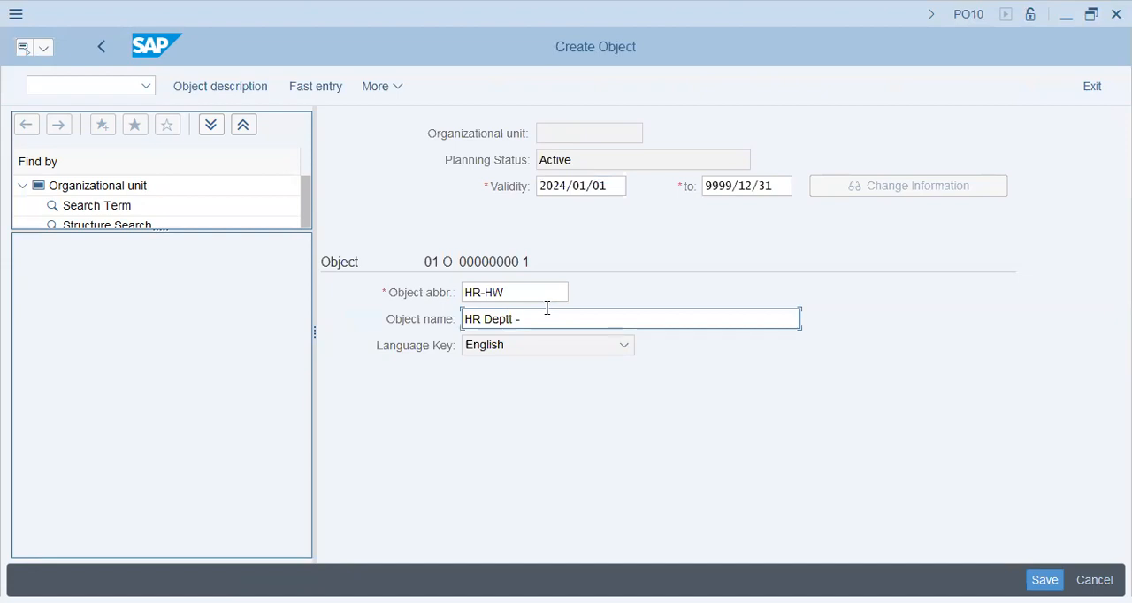
{"action": "type", "text": " Huawei Bahrain"}
{"action": "key", "text": "Return"}
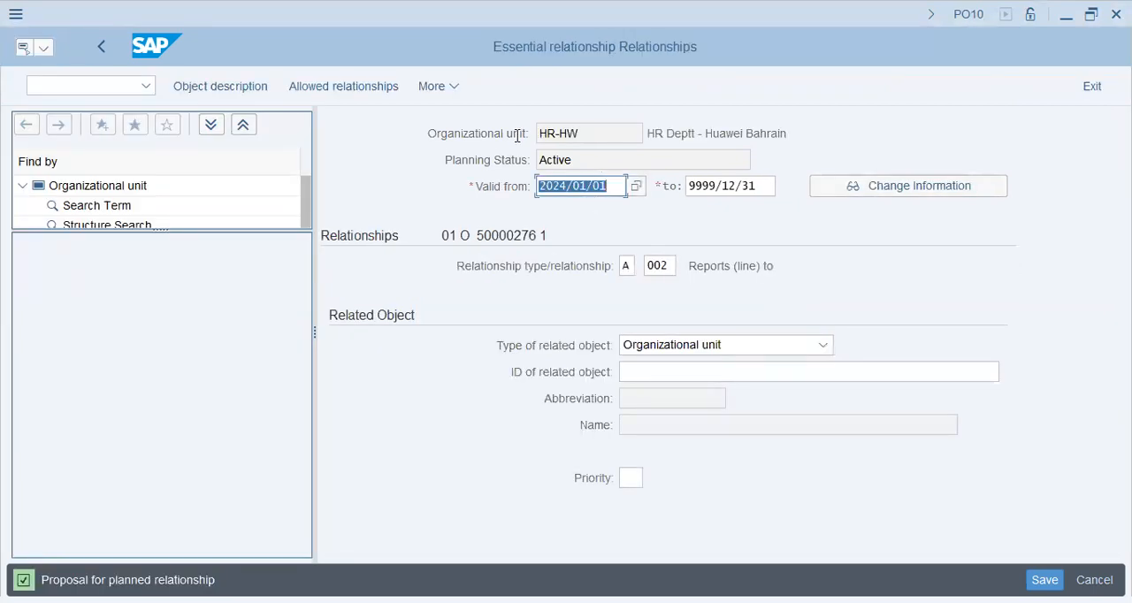
Look up the possible entries for relationship 002 and close the list without choosing another one
{"action": "left_click", "coordinate": [576, 324]}
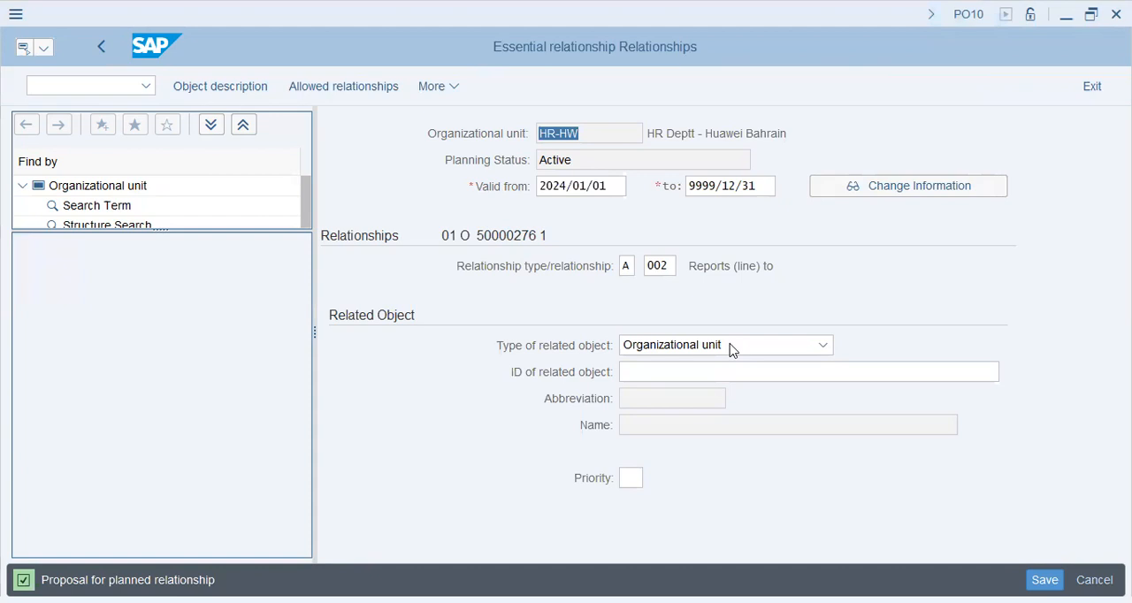
{"action": "left_click", "coordinate": [707, 347]}
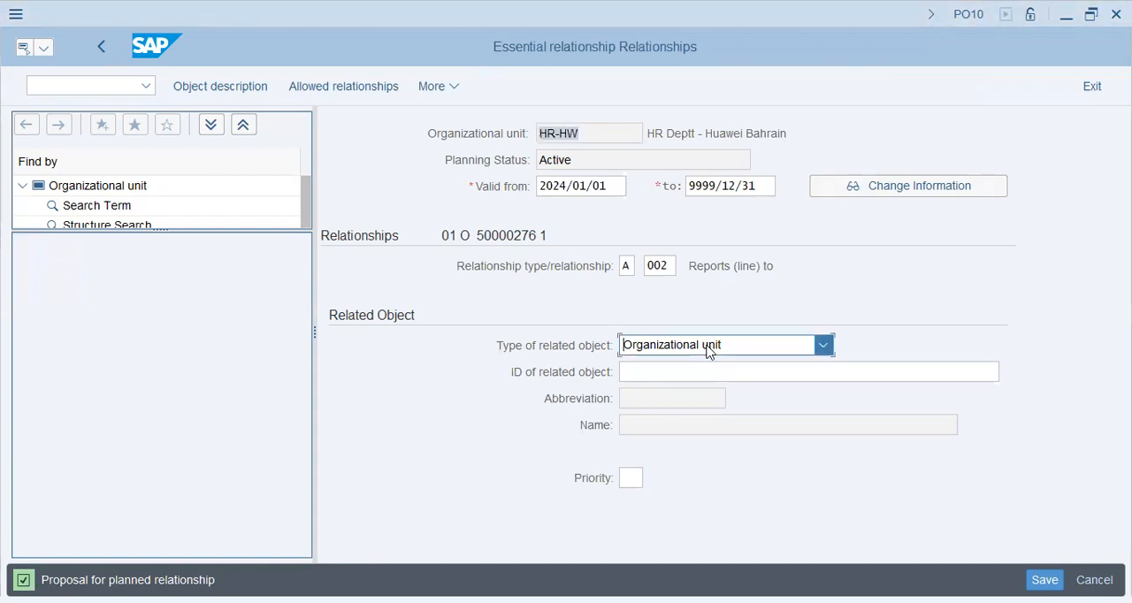
{"action": "left_click", "coordinate": [706, 372]}
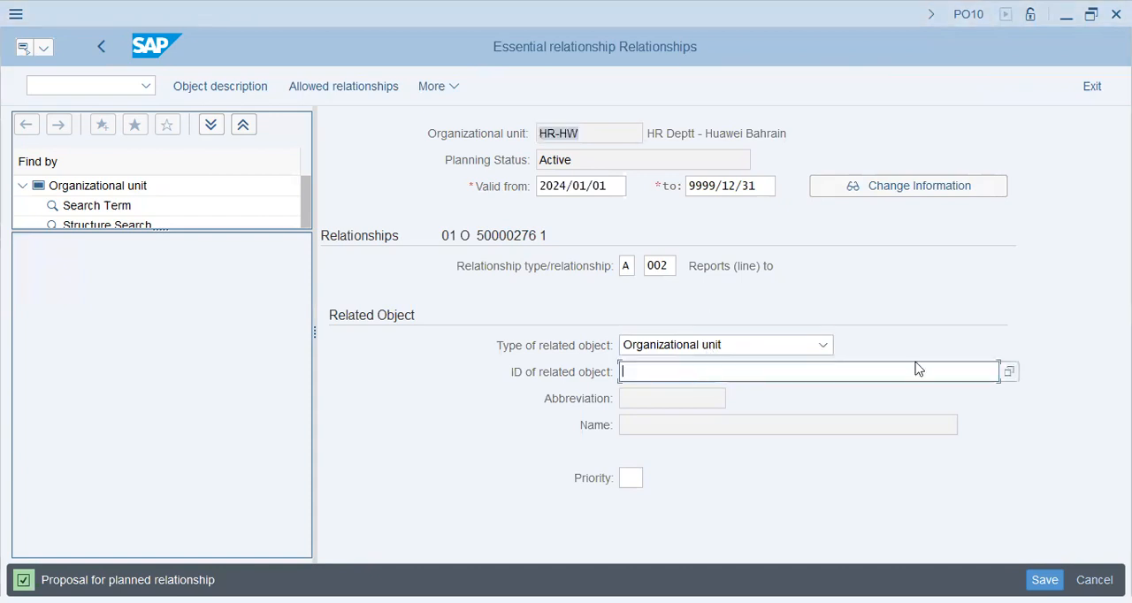
{"action": "left_click", "coordinate": [650, 266]}
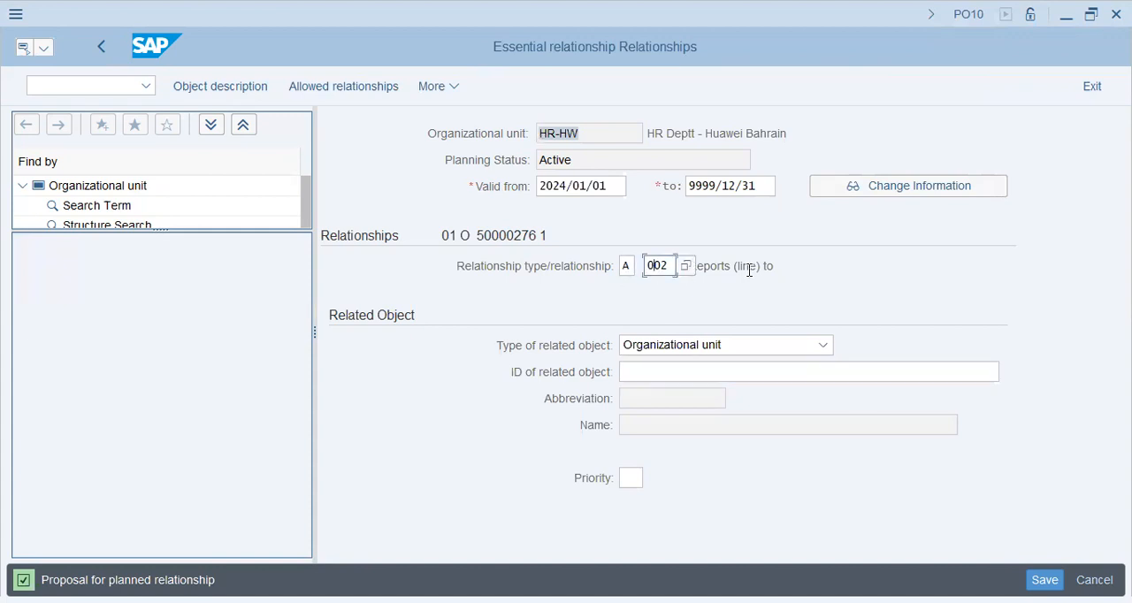
{"action": "key", "text": "F4"}
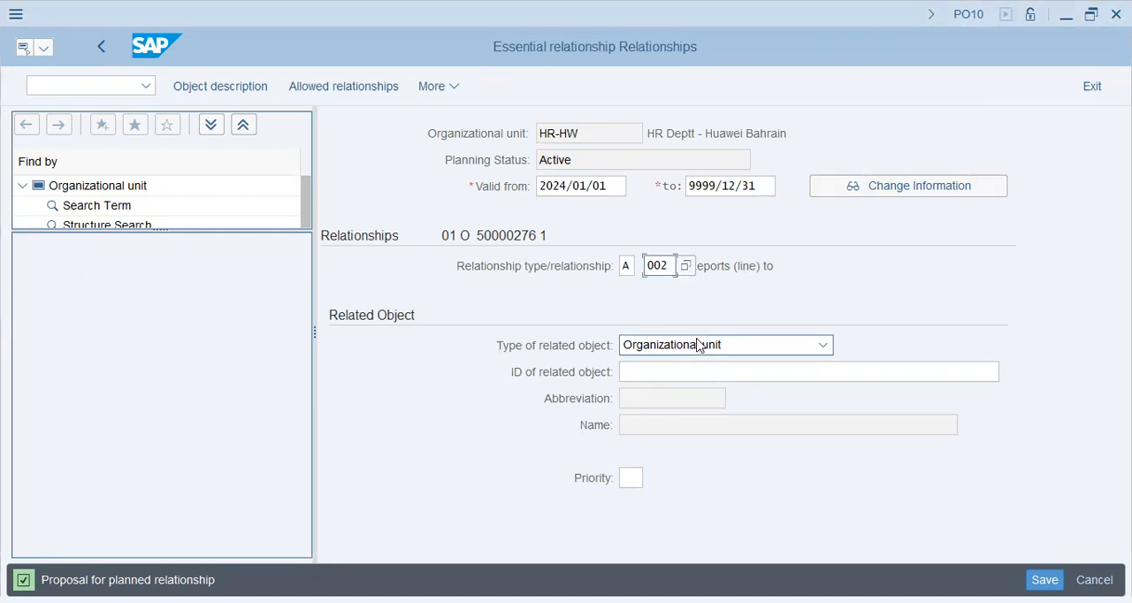
{"action": "key", "text": "Return"}
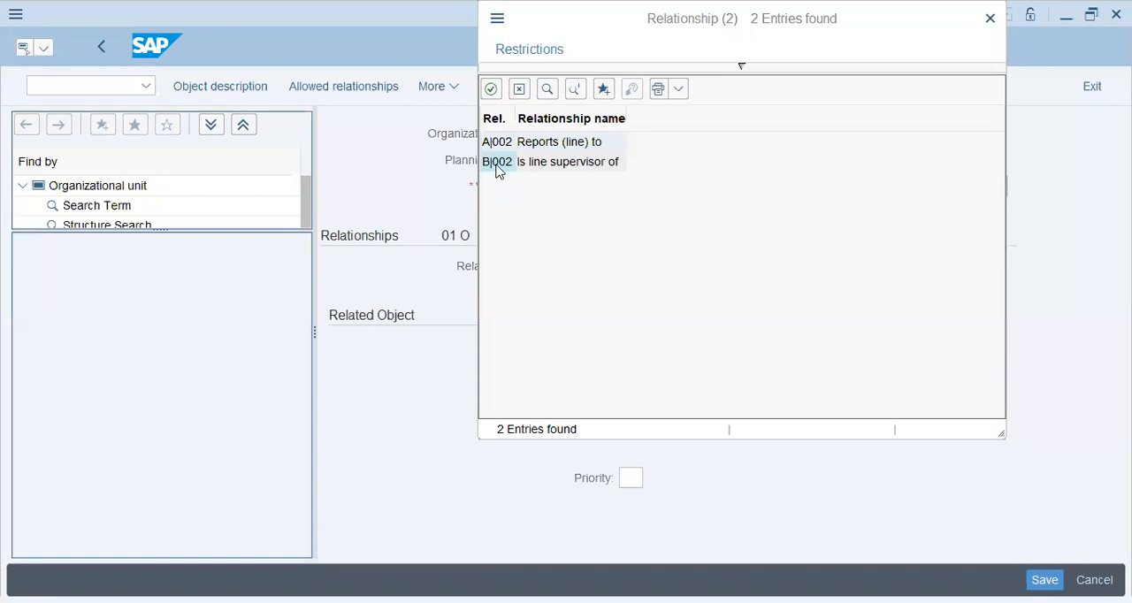
{"action": "left_click", "coordinate": [585, 170]}
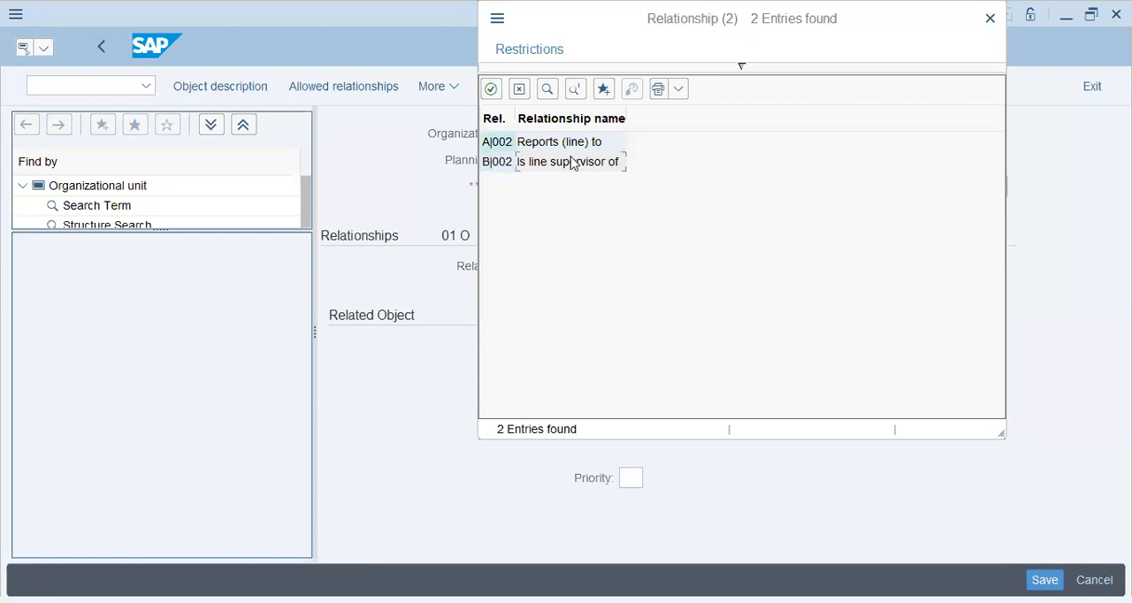
{"action": "left_click", "coordinate": [524, 89]}
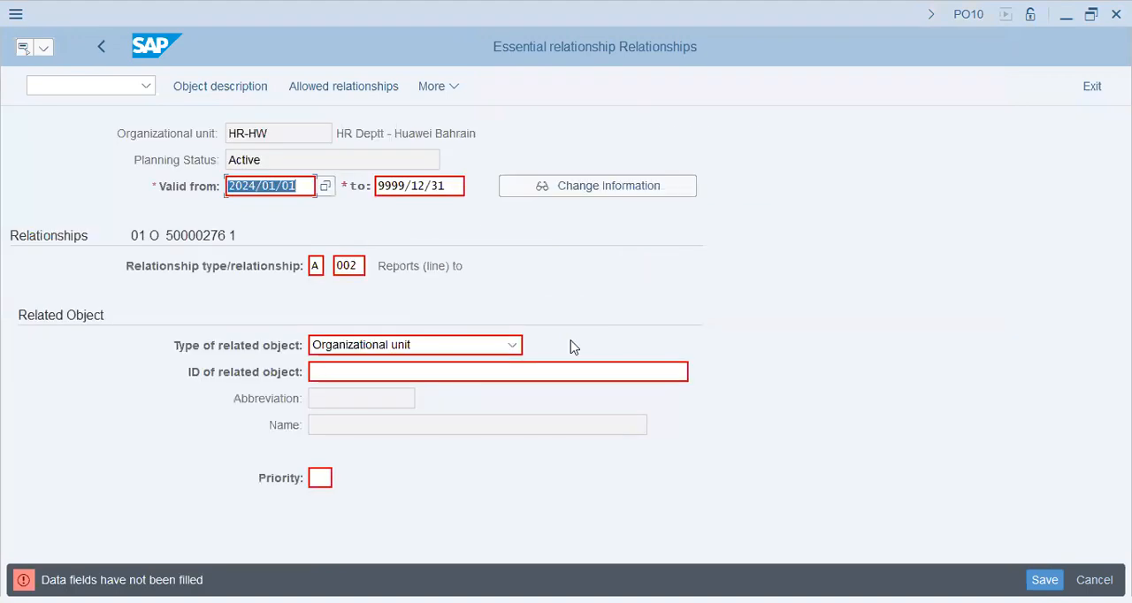
{"action": "left_click", "coordinate": [466, 373]}
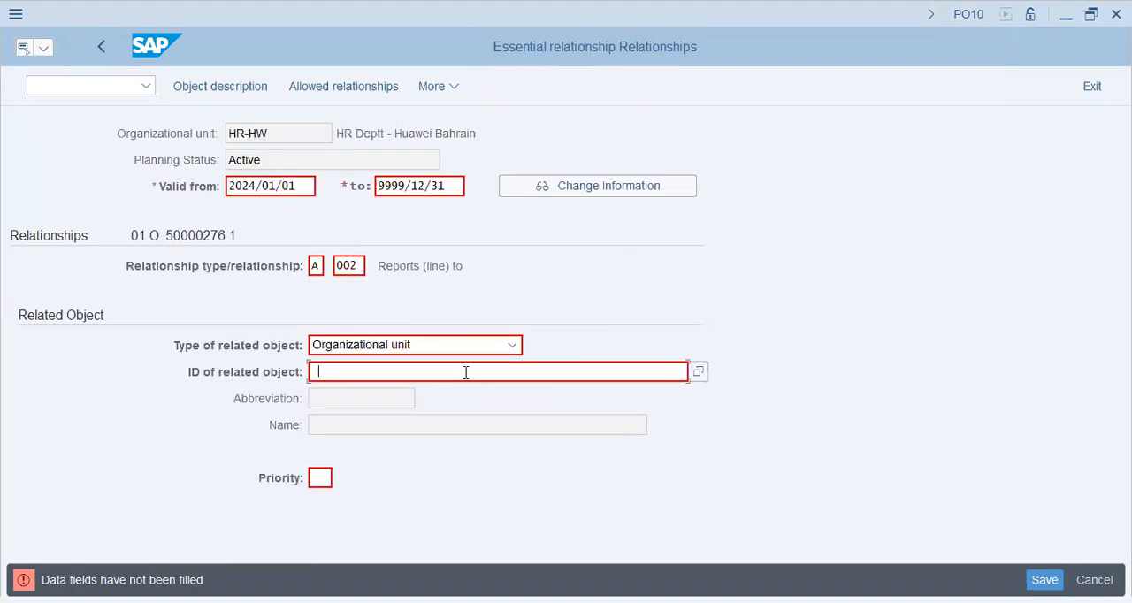
{"action": "left_click", "coordinate": [347, 266]}
{"action": "key", "text": "alt+Tab"}
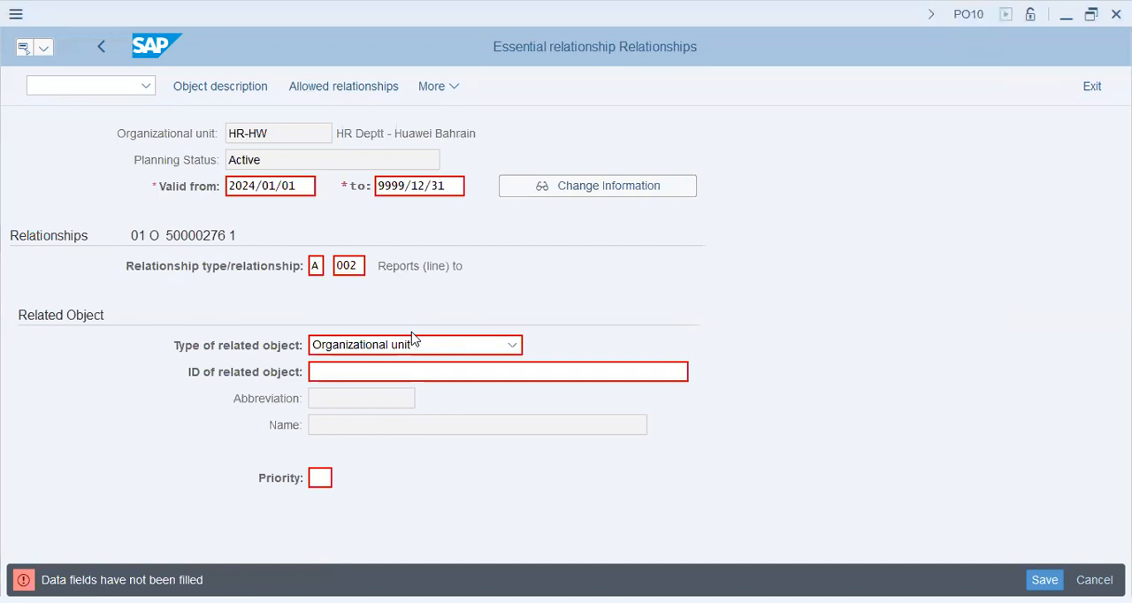
{"action": "left_click", "coordinate": [385, 277]}
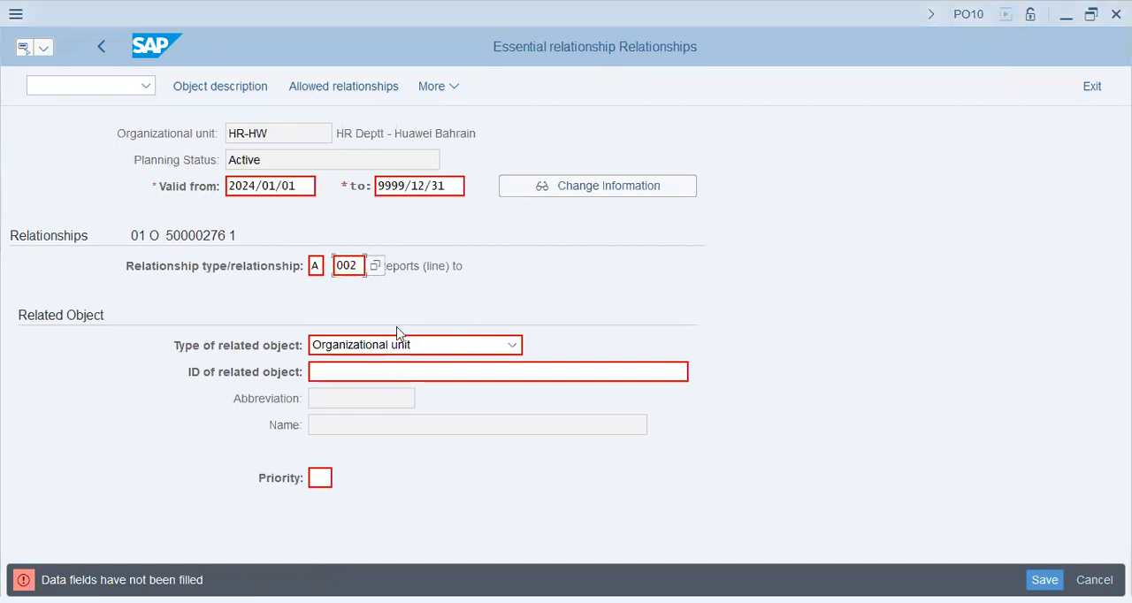
{"action": "left_click", "coordinate": [397, 374]}
{"action": "left_click", "coordinate": [321, 479]}
Search for all organizational units with the search term * for the ID of the related object
{"action": "left_click", "coordinate": [633, 378]}
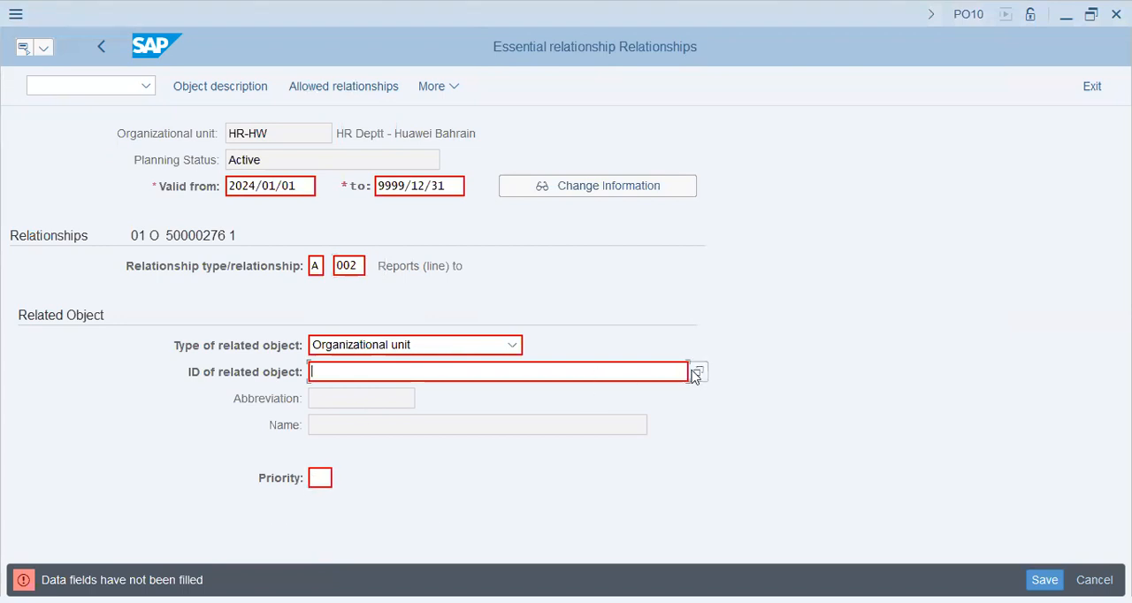
{"action": "left_click", "coordinate": [699, 372]}
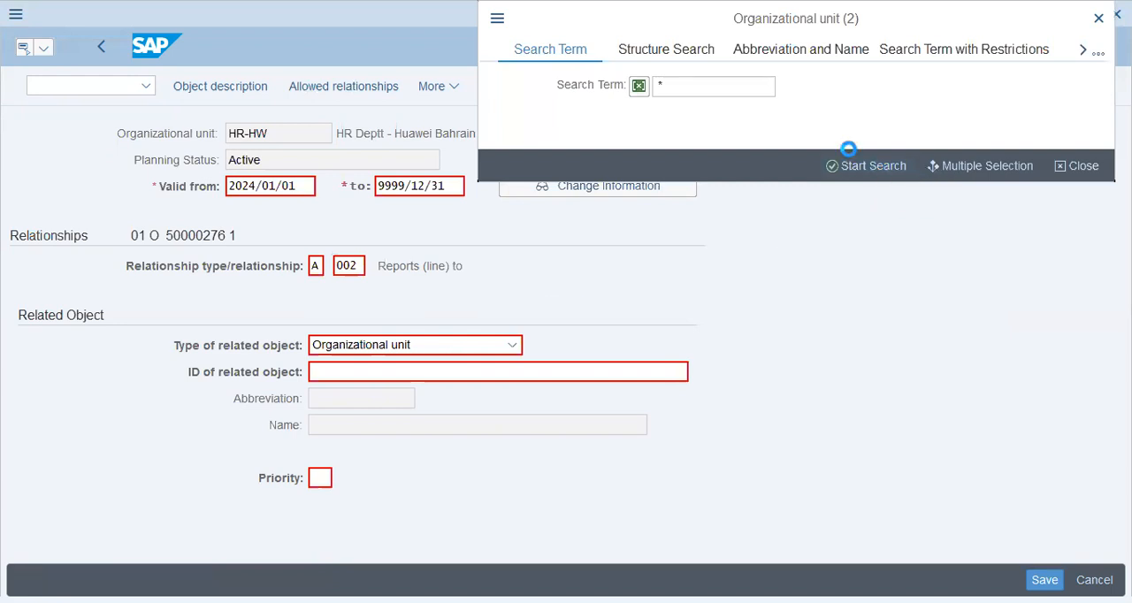
{"action": "left_click", "coordinate": [860, 165]}
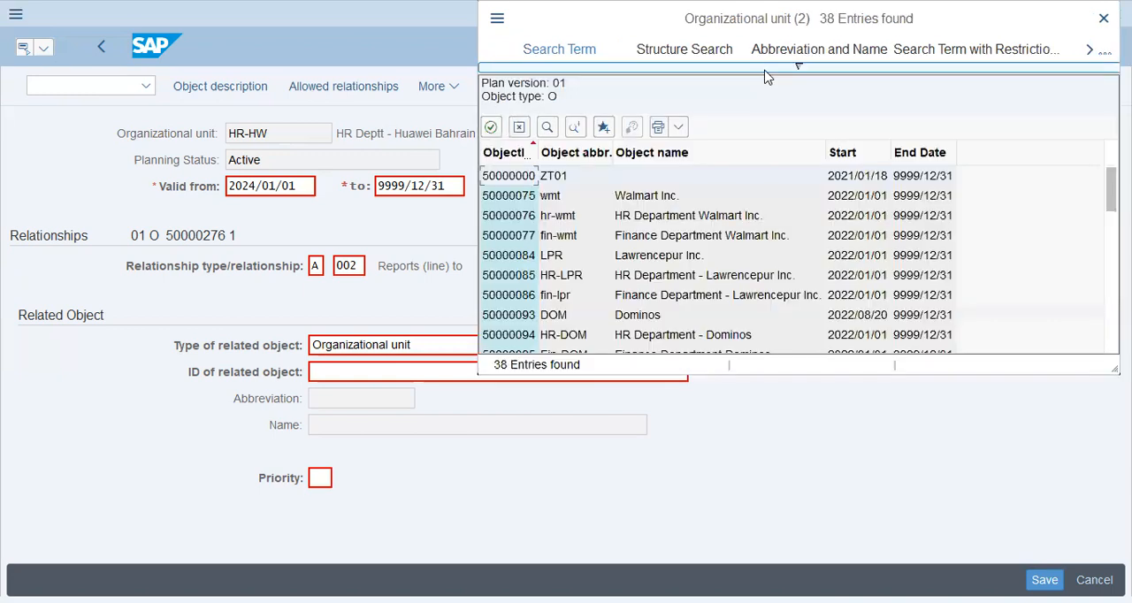
{"action": "left_click", "coordinate": [767, 69]}
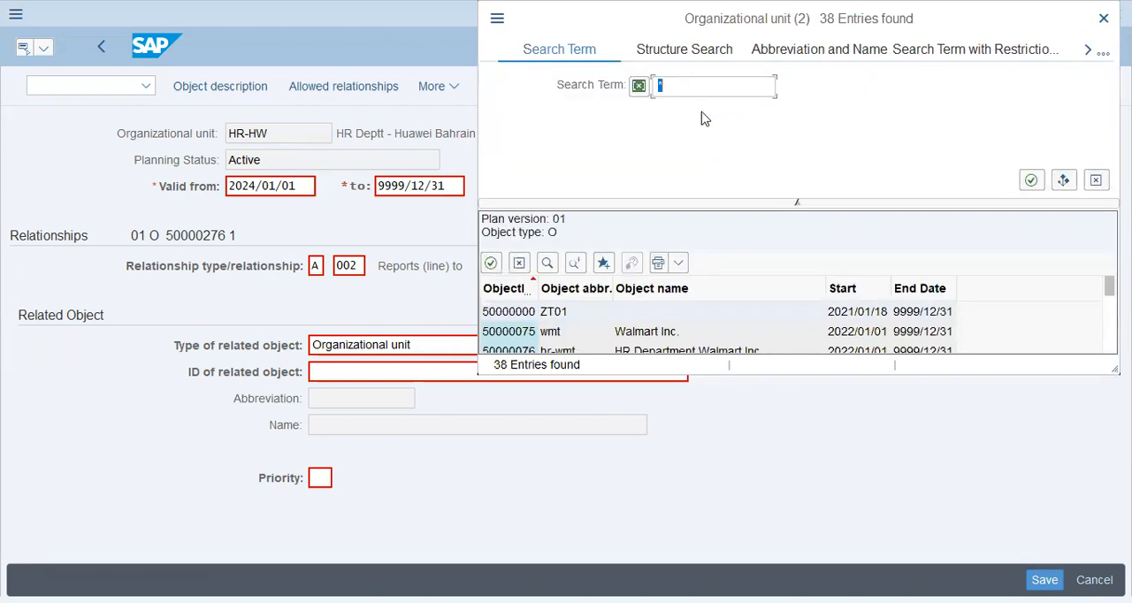
{"action": "left_click", "coordinate": [775, 205]}
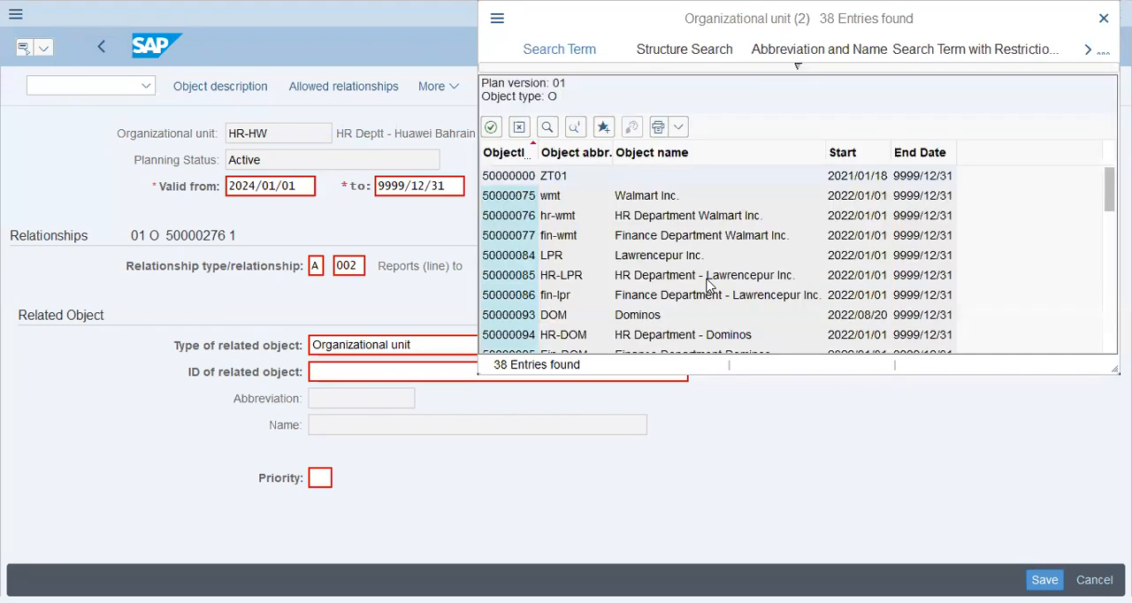
{"action": "scroll", "coordinate": [672, 320], "scroll_direction": "down", "scroll_amount": 3}
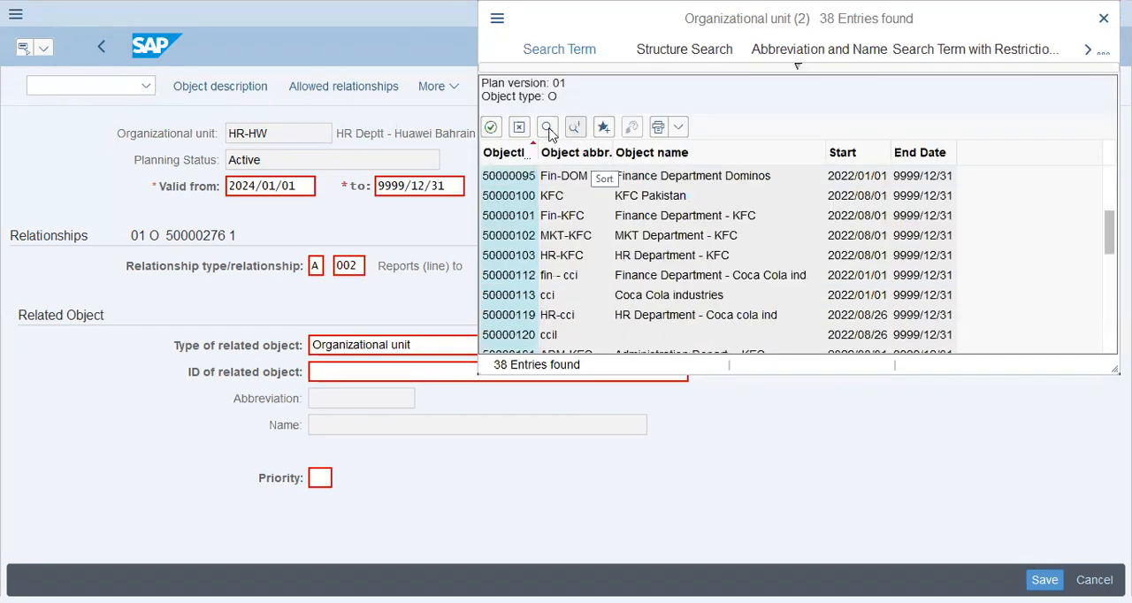
Find huawei in the list of organizational units and take 50000275 as the related object
{"action": "left_click", "coordinate": [546, 129]}
{"action": "type", "text": "hwa"}
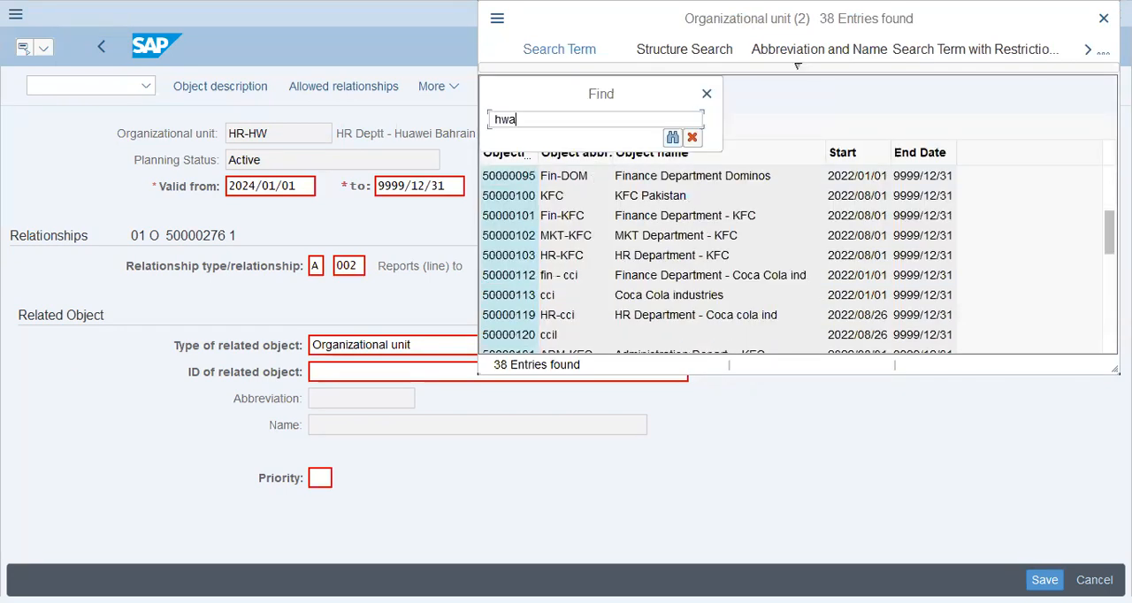
{"action": "key", "text": "BackSpace"}
{"action": "key", "text": "BackSpace"}
{"action": "type", "text": "uawei"}
{"action": "key", "text": "Return"}
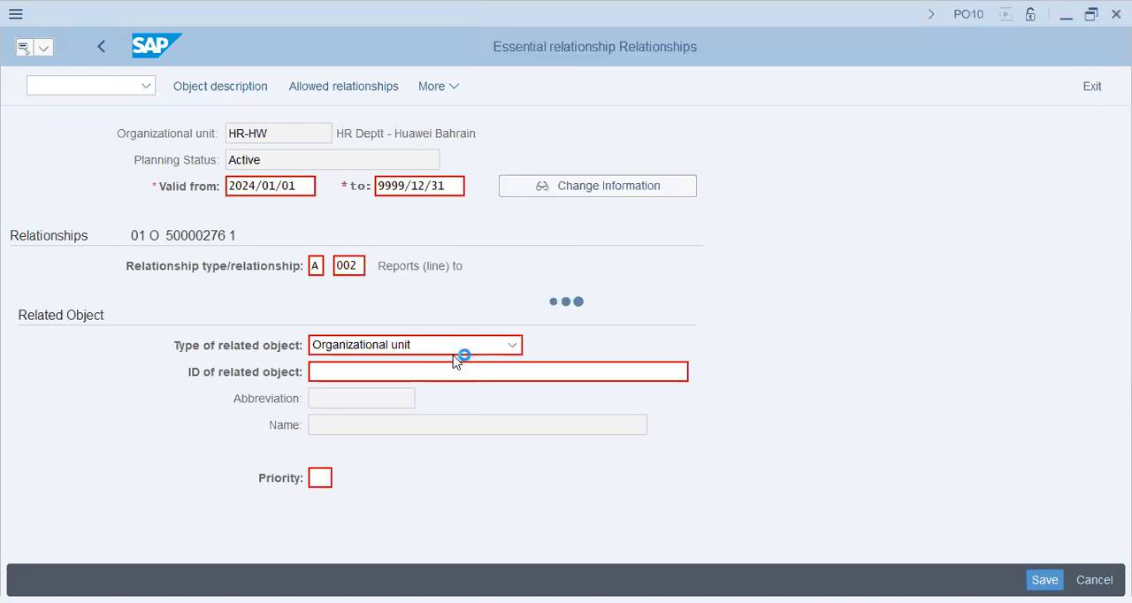
Save the A 002 relationship record linking HR-HW to organizational unit 50000275
{"action": "left_click", "coordinate": [275, 134]}
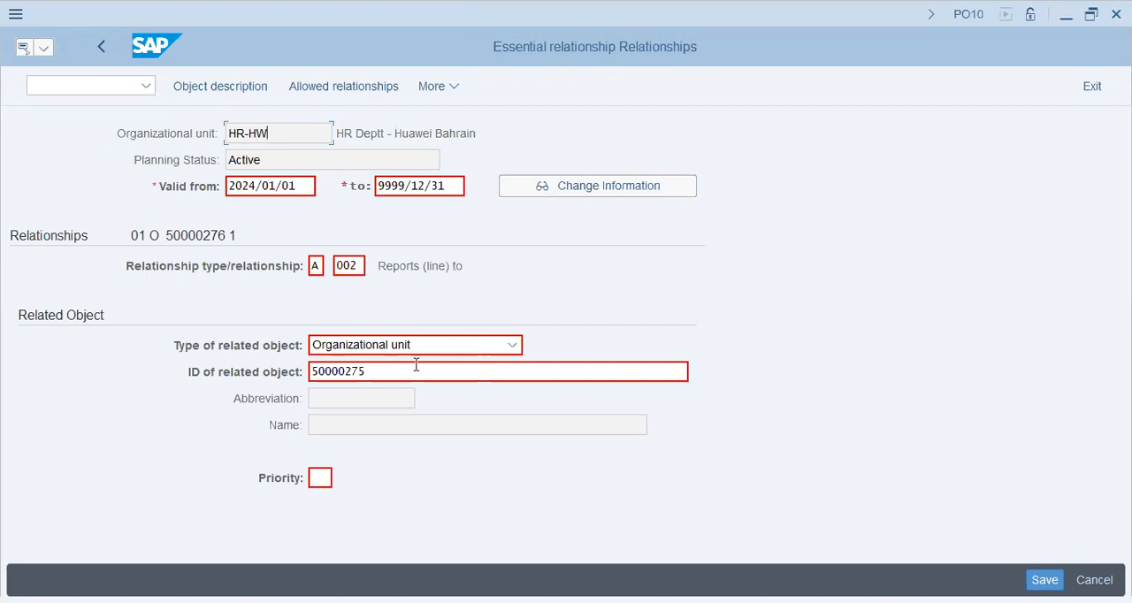
{"action": "left_click_drag", "start_coordinate": [413, 377], "coordinate": [290, 377]}
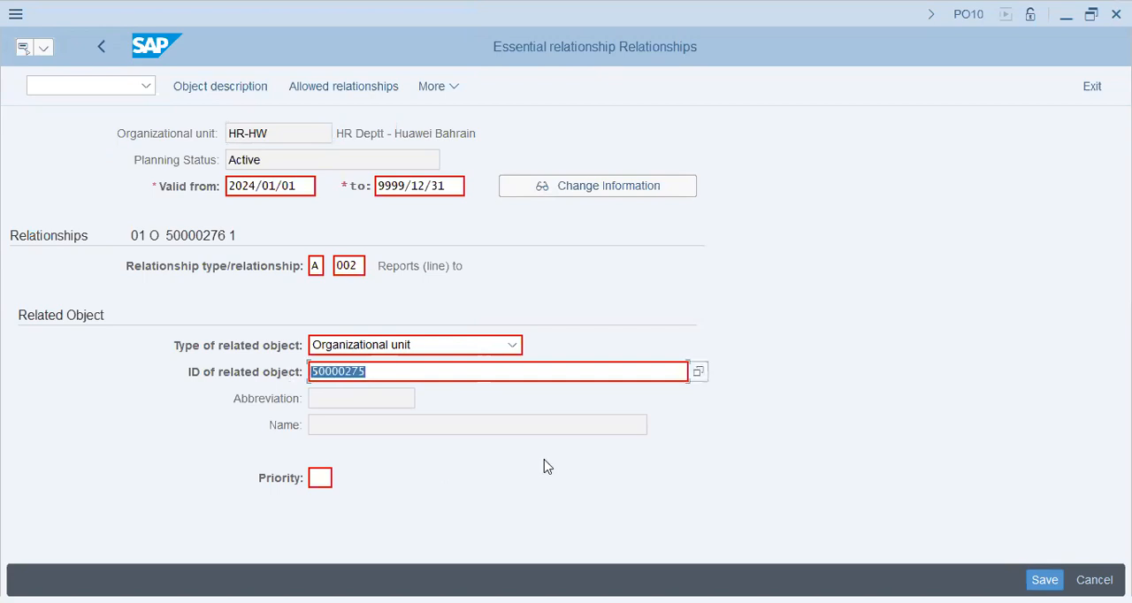
{"action": "key", "text": "Return"}
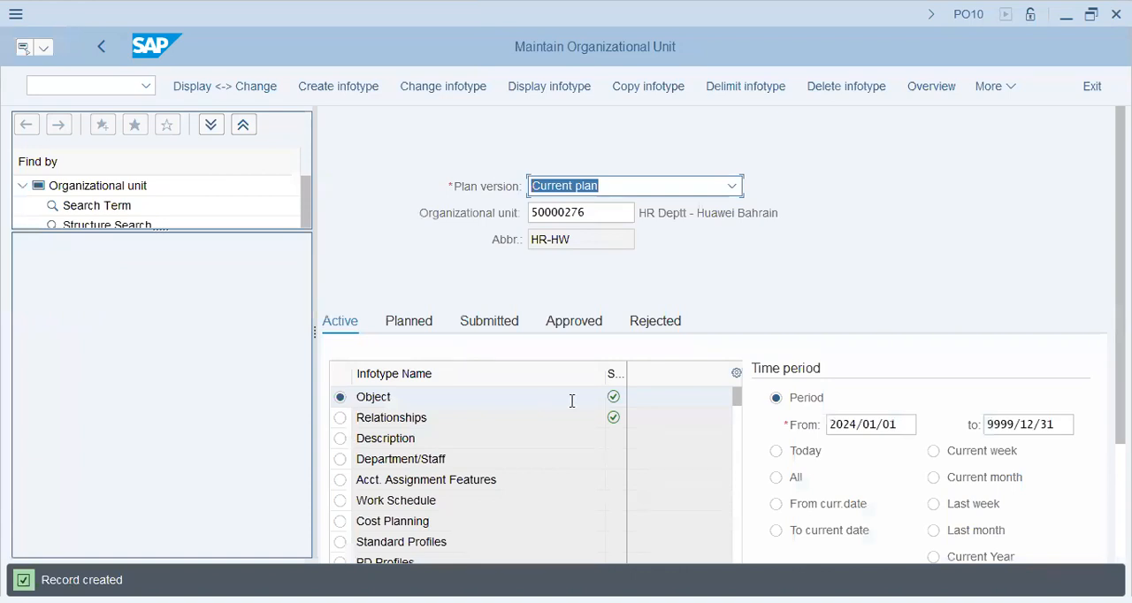
{"action": "left_click", "coordinate": [460, 419]}
{"action": "left_click", "coordinate": [588, 398]}
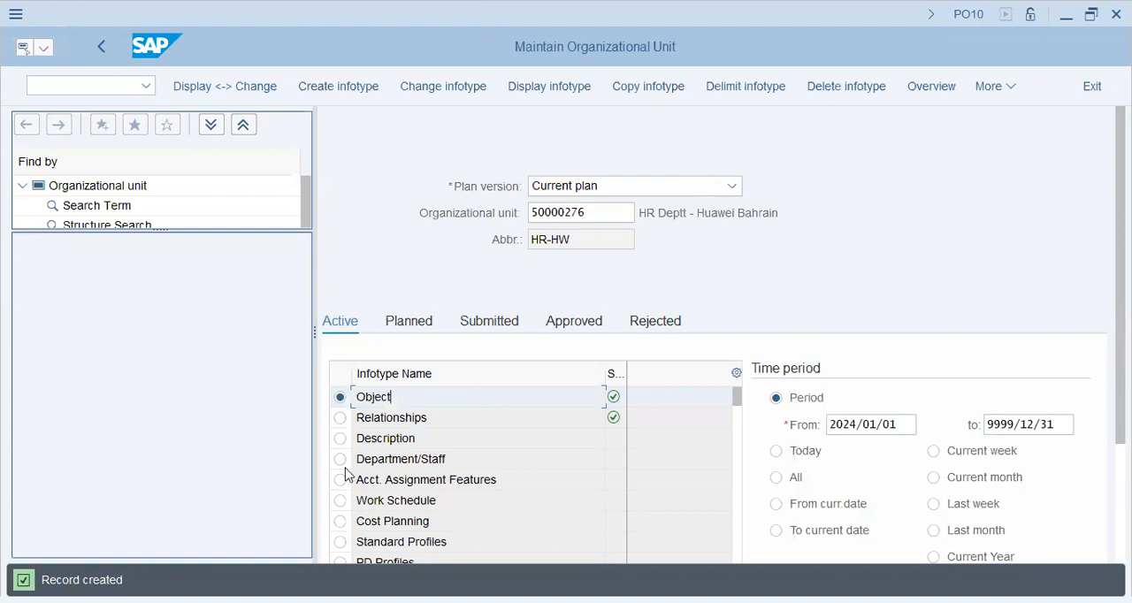
{"action": "key", "text": "alt+Tab"}
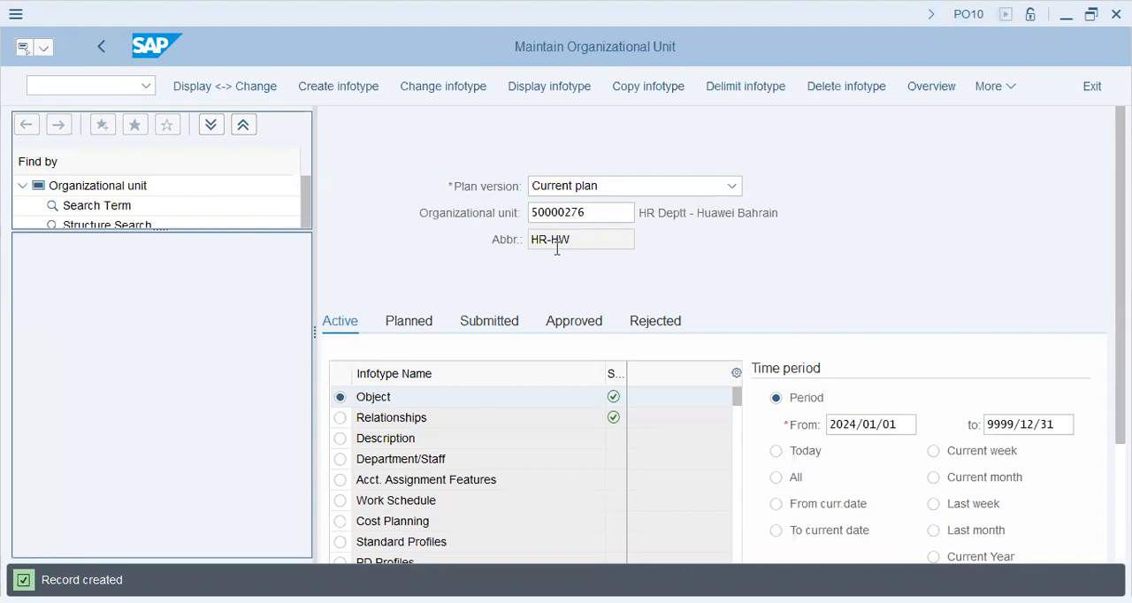
Clear the organizational unit number and start an Object infotype record for another organizational unit
{"action": "left_click", "coordinate": [338, 86]}
{"action": "key", "text": "BackSpace"}
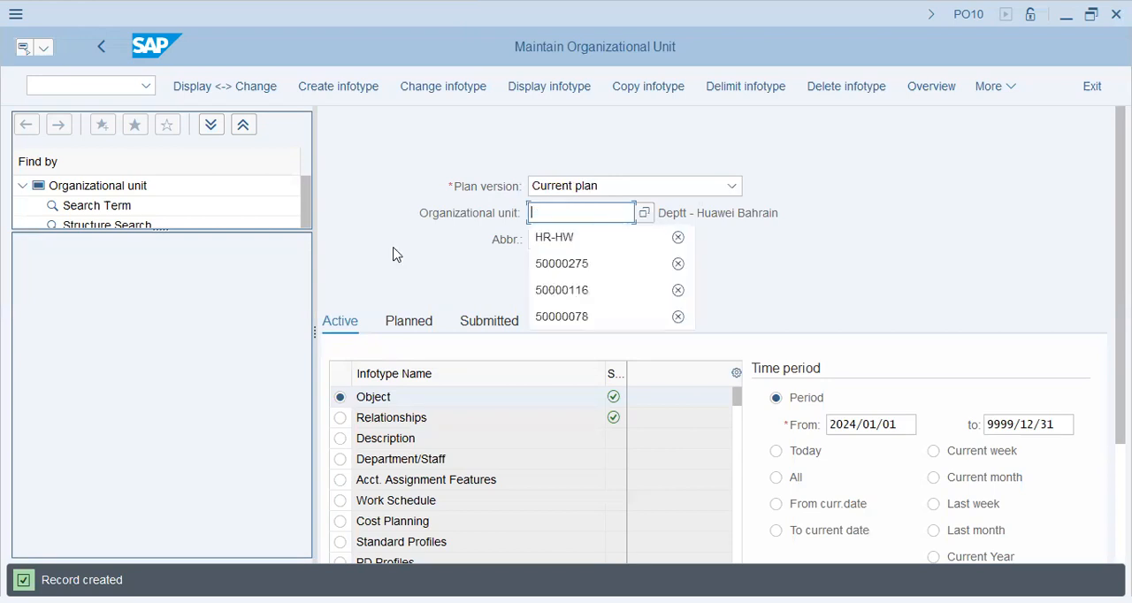
{"action": "left_click", "coordinate": [373, 103]}
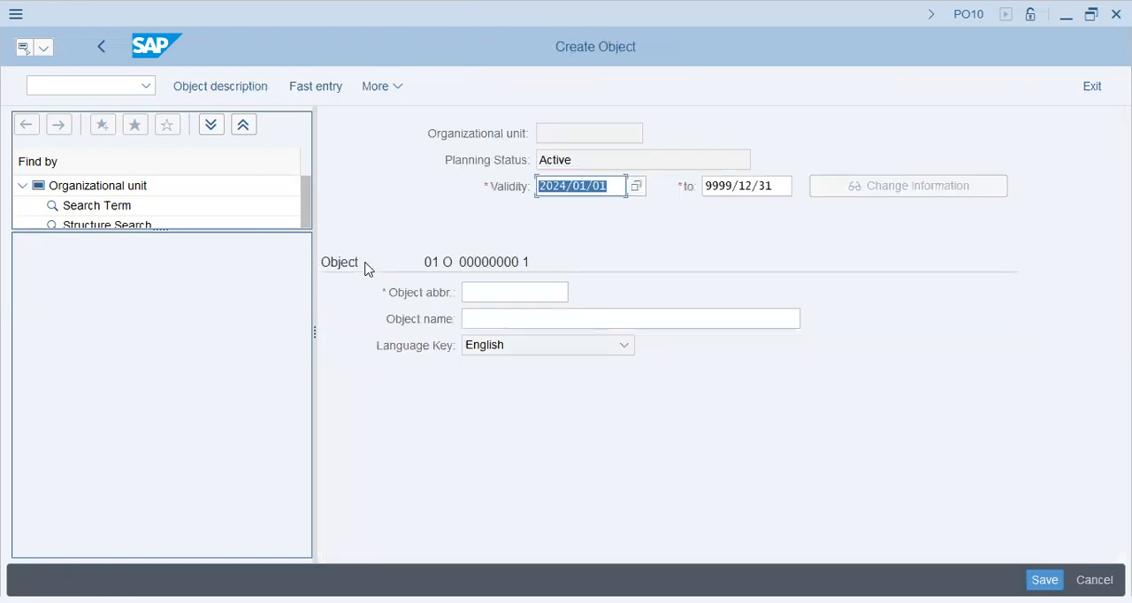
Enter FIN-HW as the object abbreviation of the new organizational unit
{"action": "left_click", "coordinate": [541, 296]}
{"action": "key", "text": "alt+Tab"}
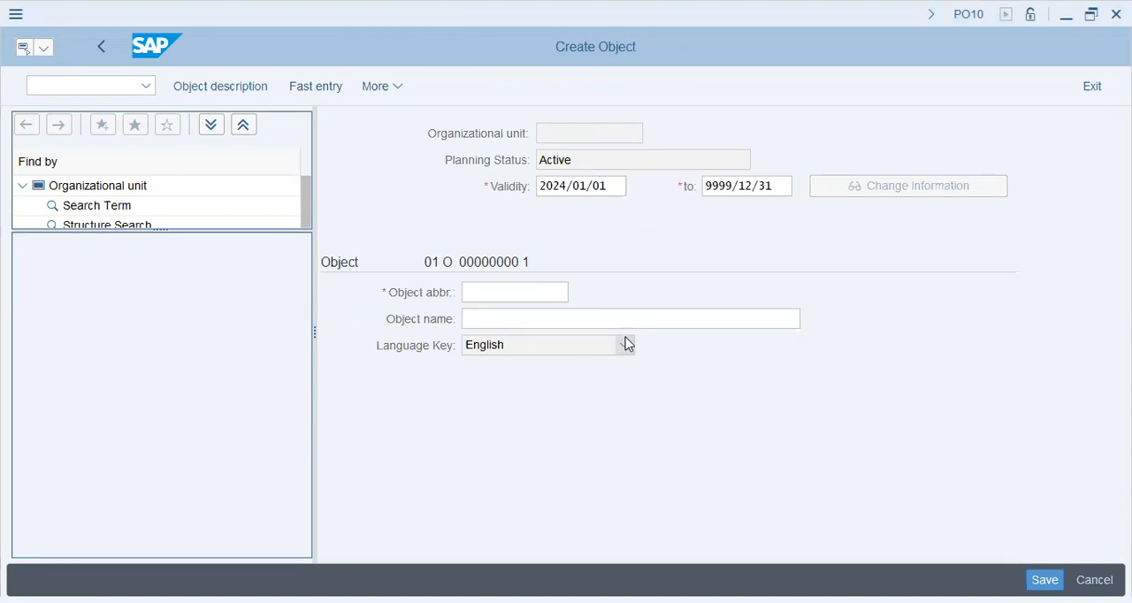
{"action": "type", "text": "FIN-h"}
{"action": "key", "text": "BackSpace"}
{"action": "type", "text": "H"}
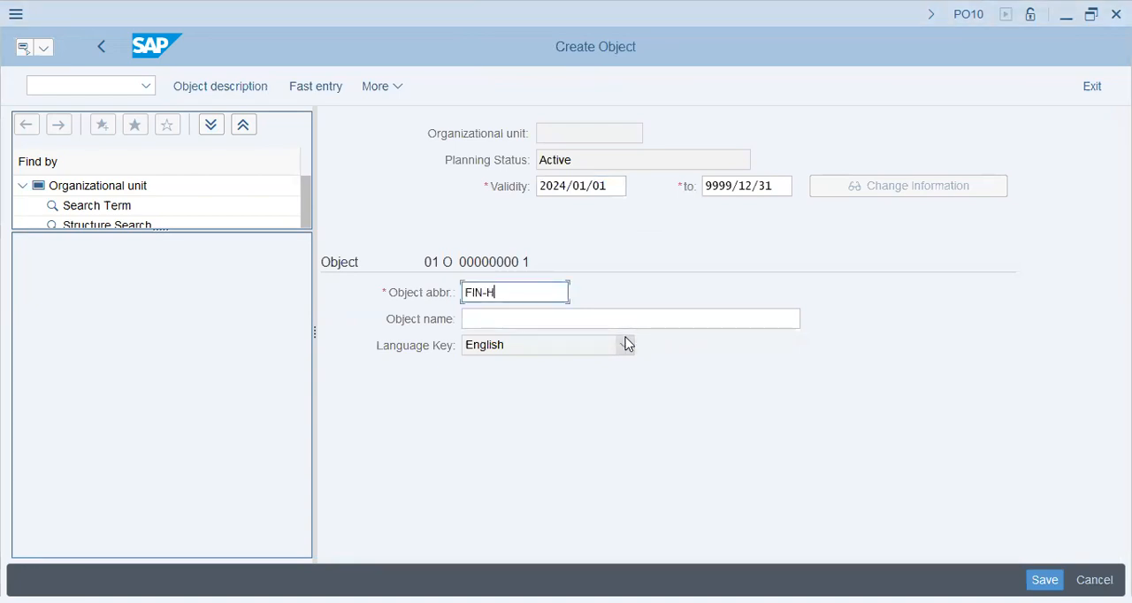
{"action": "type", "text": "W"}
{"action": "key", "text": "Tab"}
Name the FIN-HW organizational unit Finance Deptt. Huawei Bahrain and confirm its Object record
{"action": "type", "text": "Finance D"}
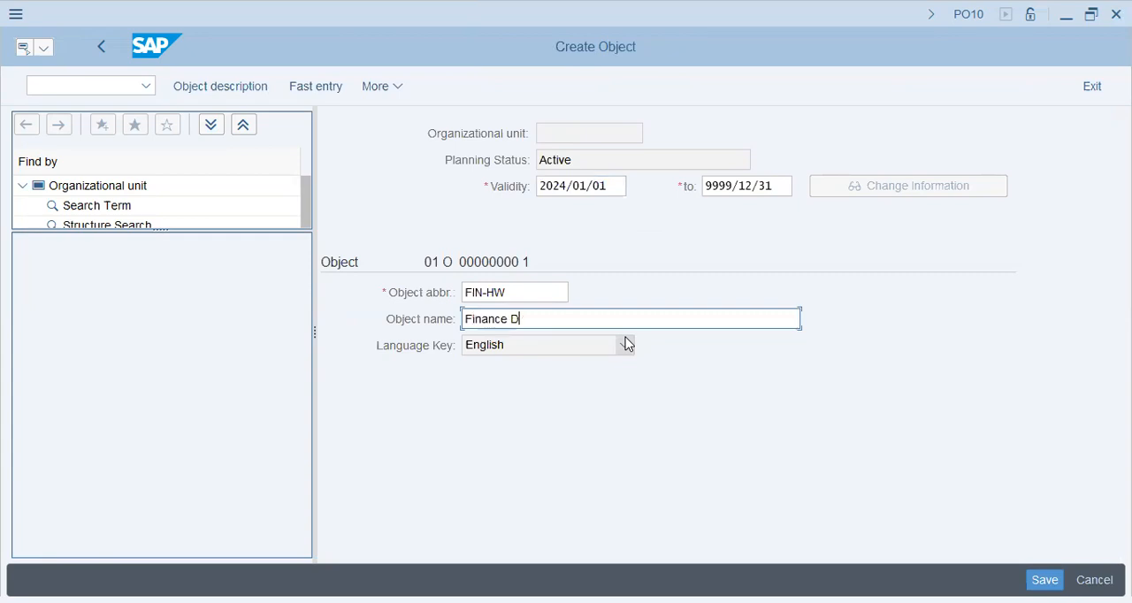
{"action": "type", "text": "eptt."}
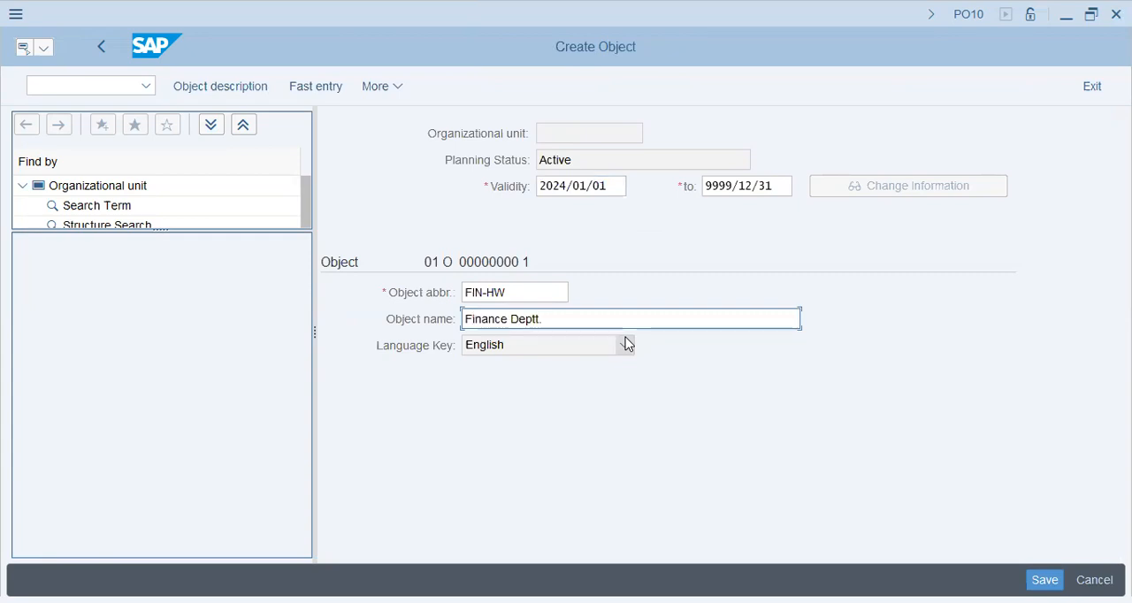
{"action": "type", "text": " Huawei Bahrain"}
{"action": "key", "text": "Return"}
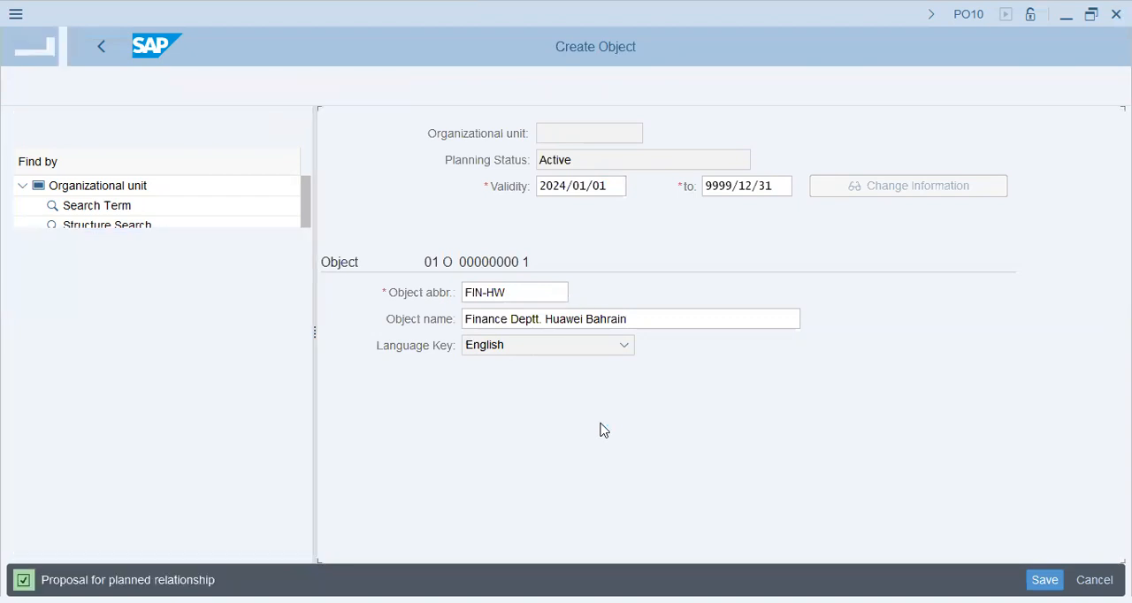
Enter 50000275 as the related object ID in the FIN-HW reporting relationship
{"action": "left_click", "coordinate": [669, 372]}
{"action": "type", "text": "5"}
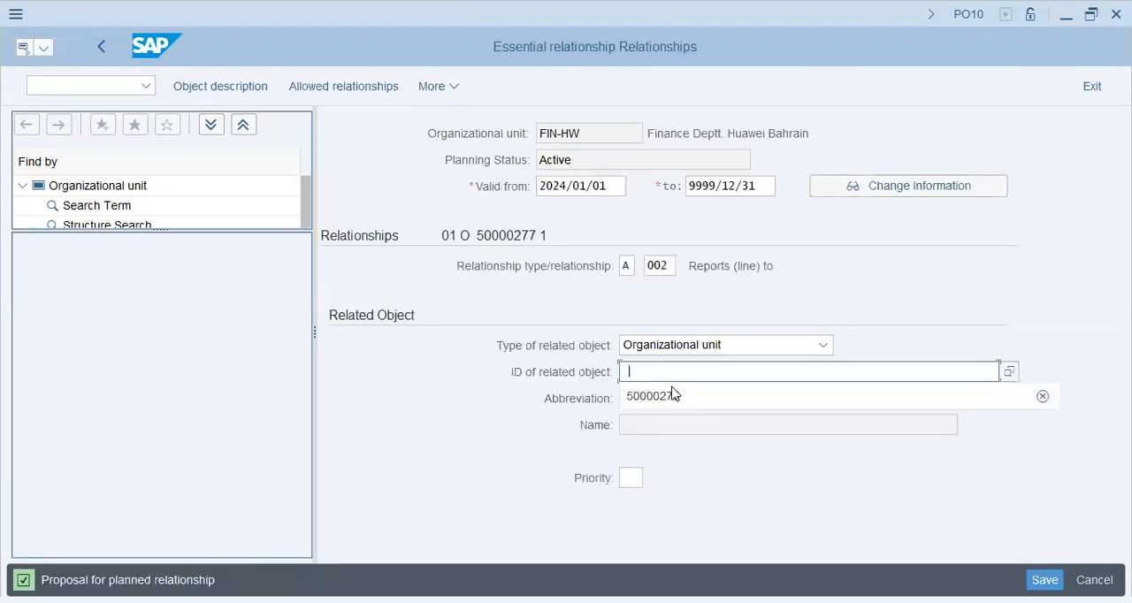
{"action": "key", "text": "Down"}
{"action": "key", "text": "Return"}
{"action": "key", "text": "Tab"}
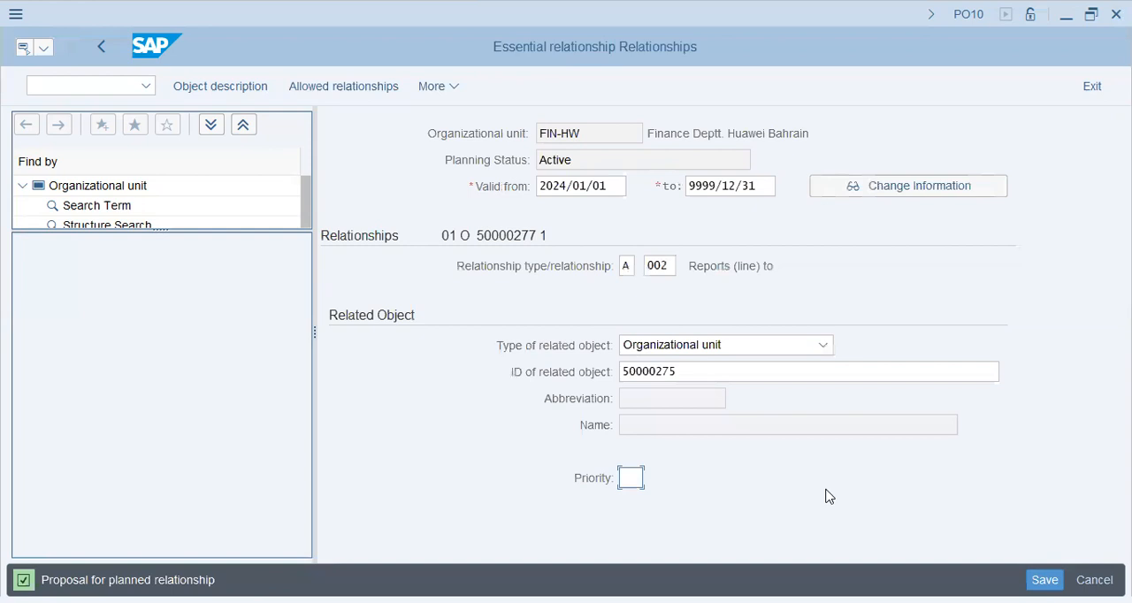
Review the possible relationship types for the FIN-HW record and close the list without choosing another one
{"action": "left_click", "coordinate": [668, 267]}
{"action": "left_click", "coordinate": [684, 267]}
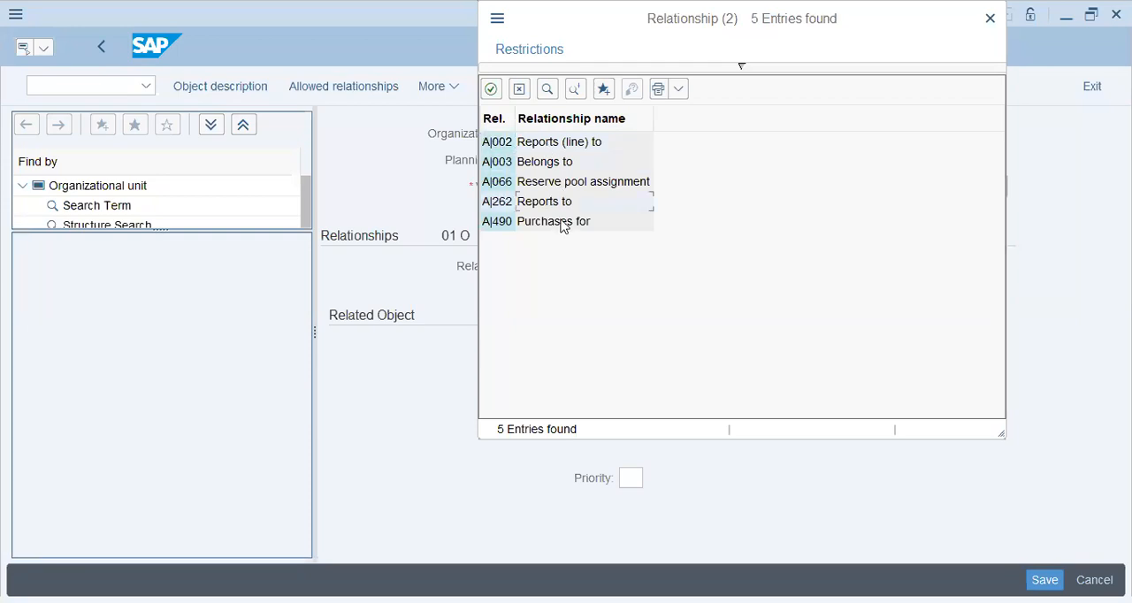
{"action": "left_click", "coordinate": [519, 90]}
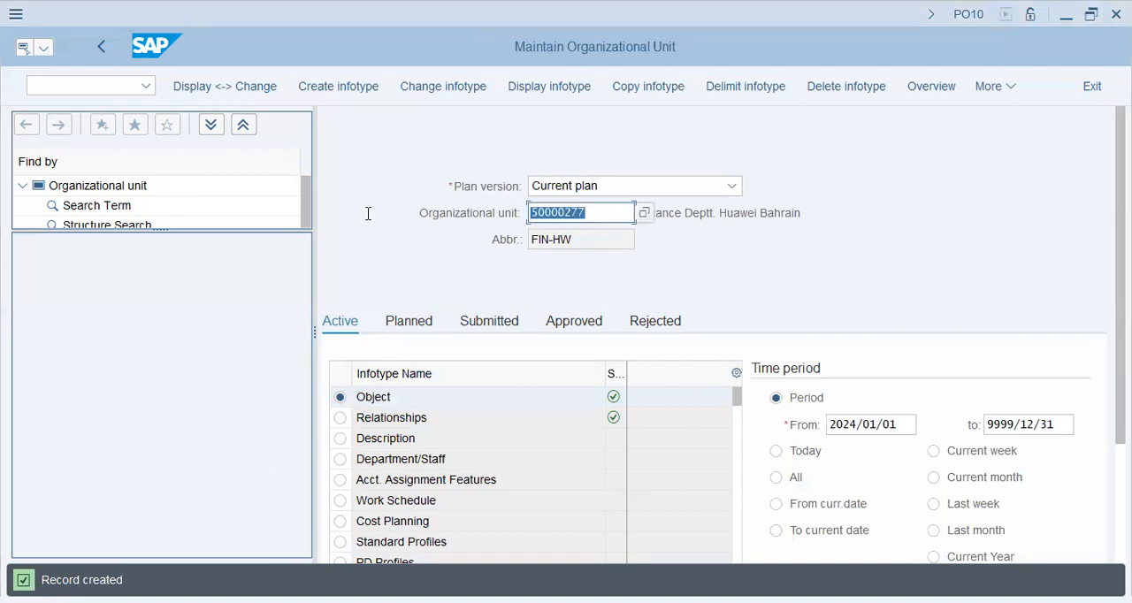
Clear the Finance department's number and start a new Object infotype record for a further organizational unit
{"action": "key", "text": "BackSpace"}
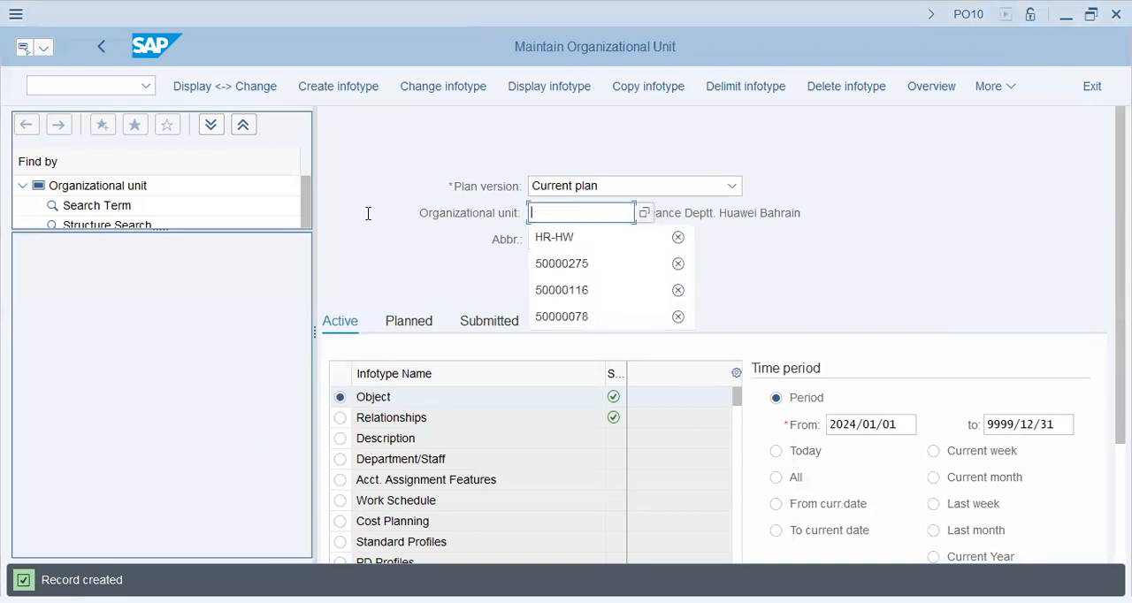
{"action": "left_click", "coordinate": [406, 396]}
{"action": "left_click", "coordinate": [352, 89]}
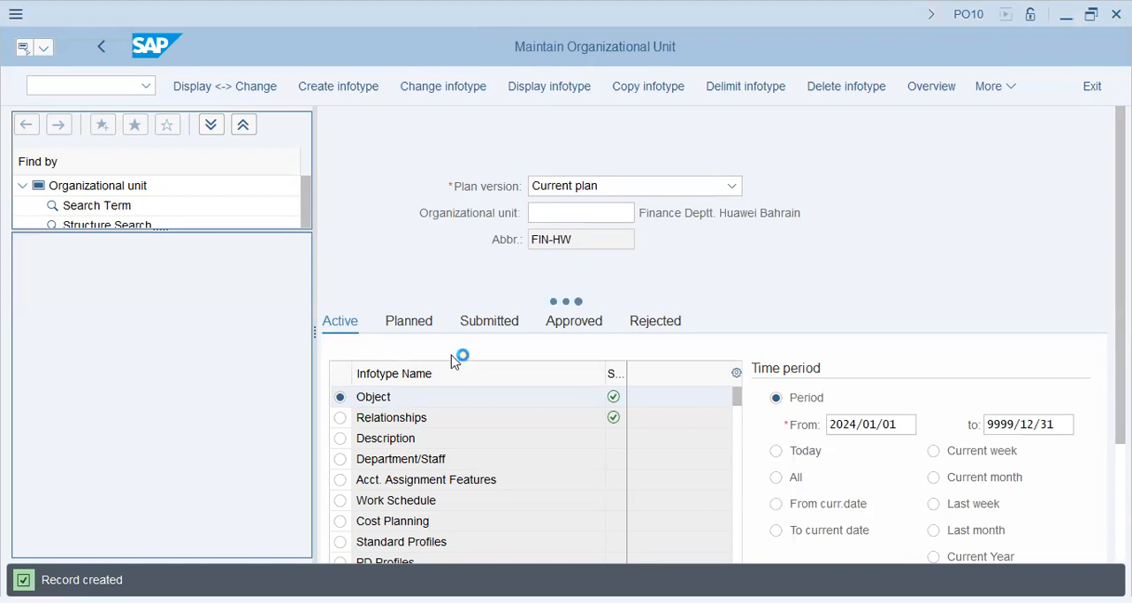
{"action": "left_click", "coordinate": [495, 290]}
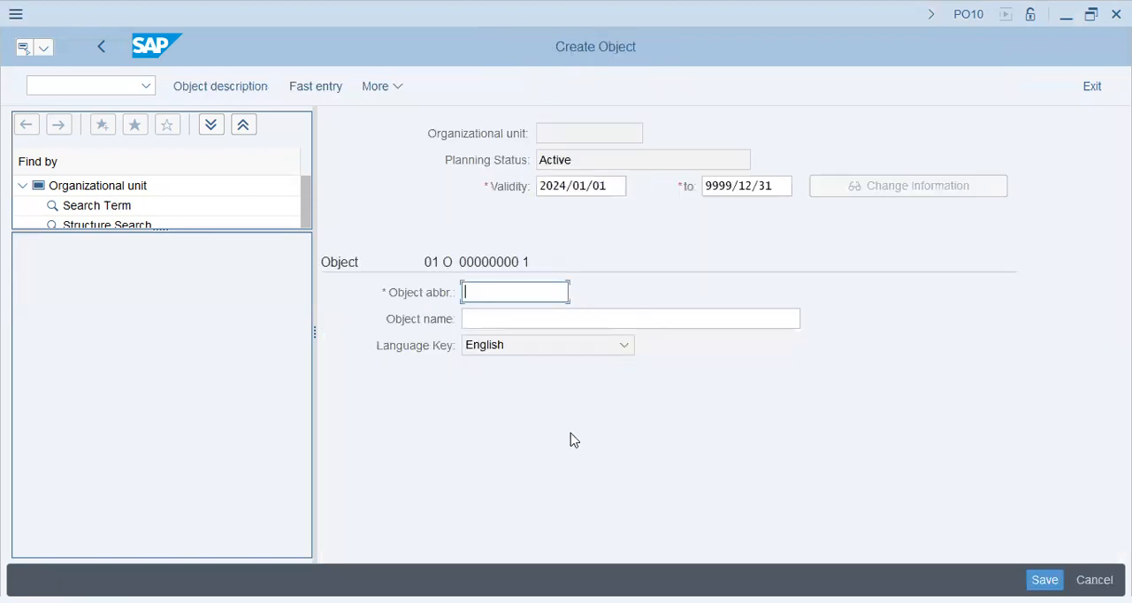
Enter SD-HW as the object abbreviation and Sales Deptt - Huawei Bahrain as the object name, and confirm the record
{"action": "type", "text": "SD-HW"}
{"action": "key", "text": "Tab"}
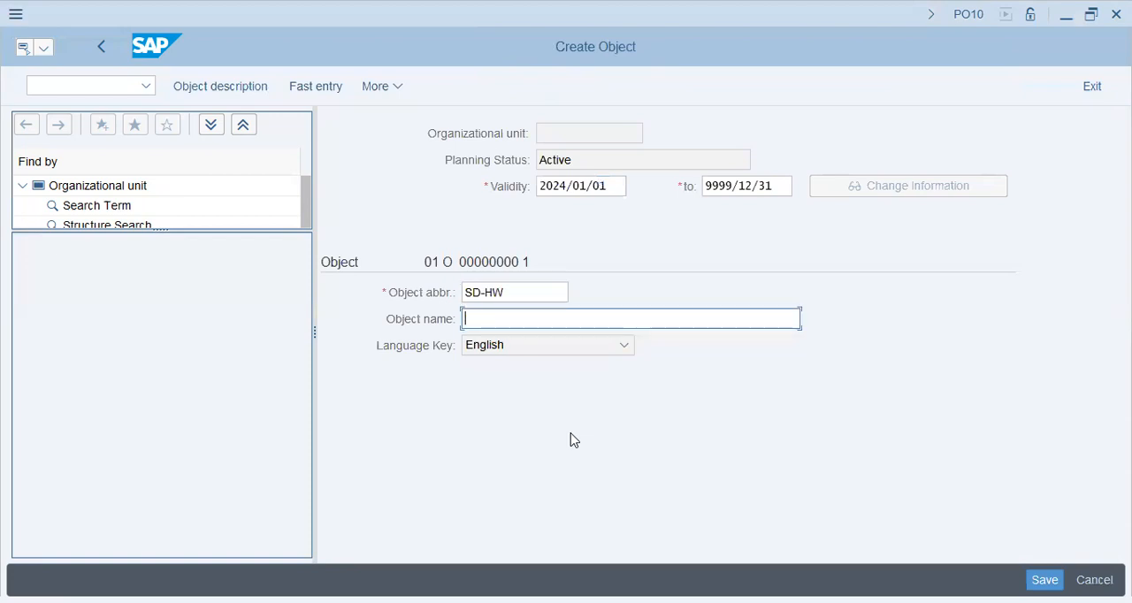
{"action": "type", "text": "Sales Deptt - Huw"}
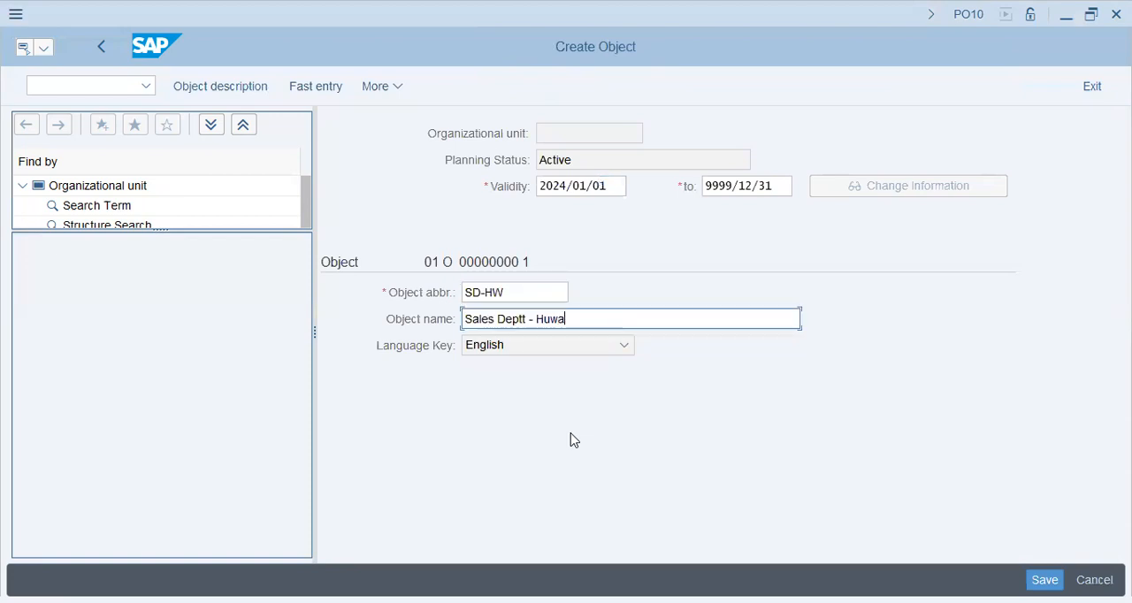
{"action": "key", "text": "BackSpace"}
{"action": "type", "text": "awei Bahrain"}
{"action": "key", "text": "Return"}
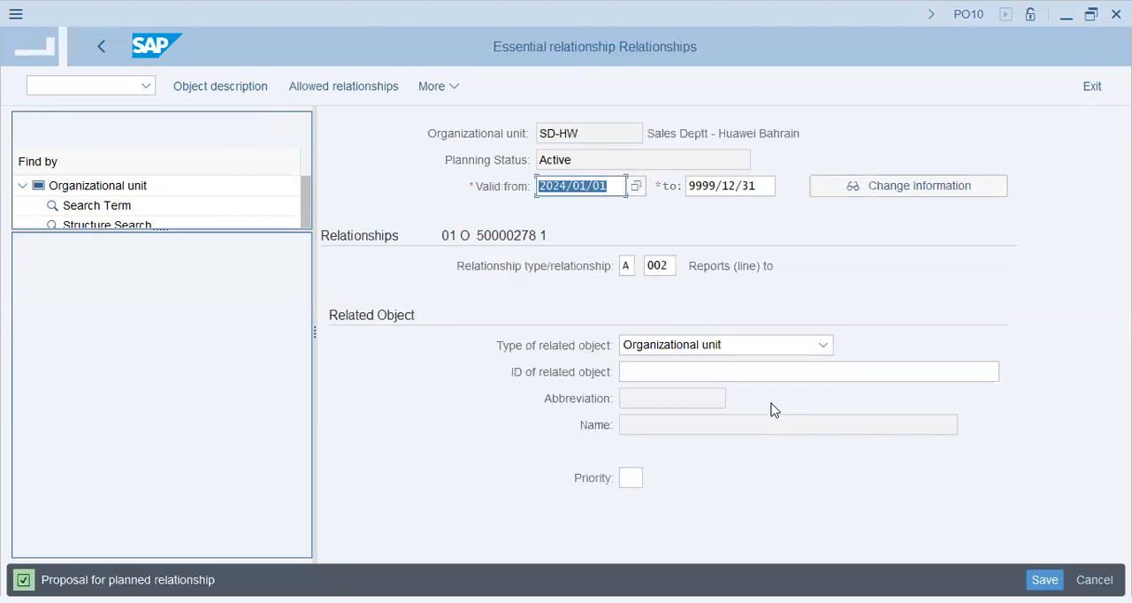
Set 50000275 as the related object of SD-HW and save the relationship record
{"action": "left_click", "coordinate": [703, 373]}
{"action": "type", "text": "50000275"}
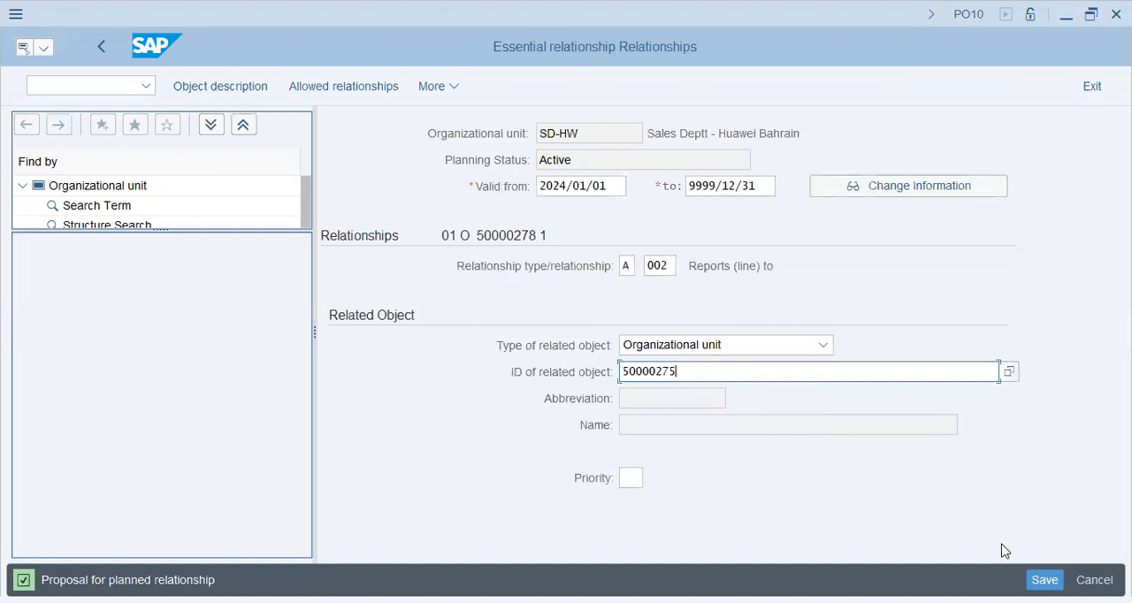
{"action": "key", "text": "Return"}
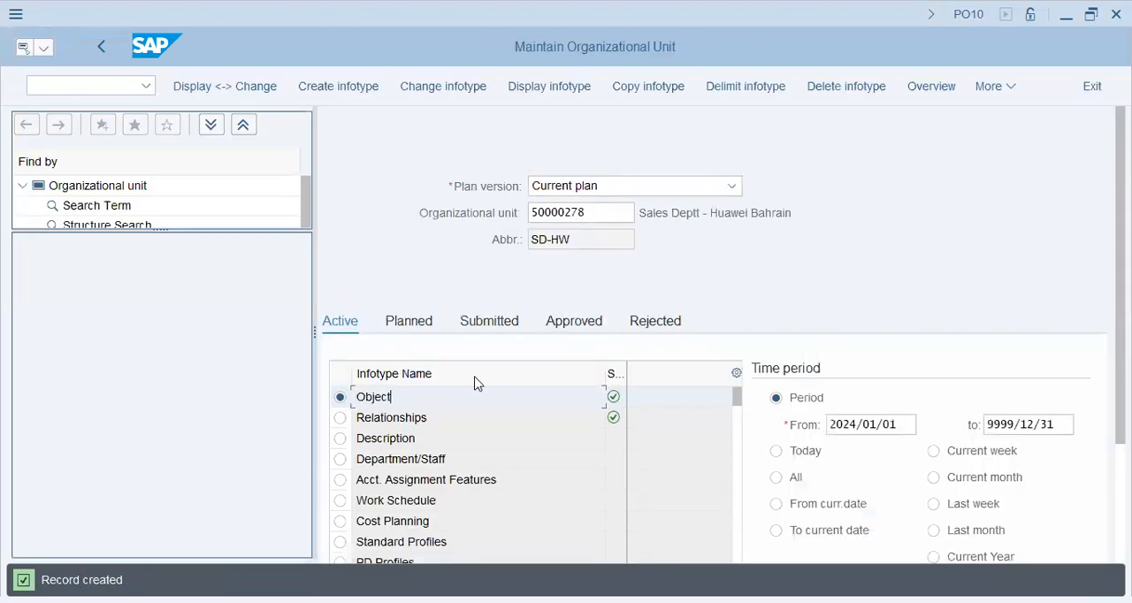
Open the Object record of SD-HW, review its abbreviation and name, and leave it without changes
{"action": "double_click", "coordinate": [462, 396]}
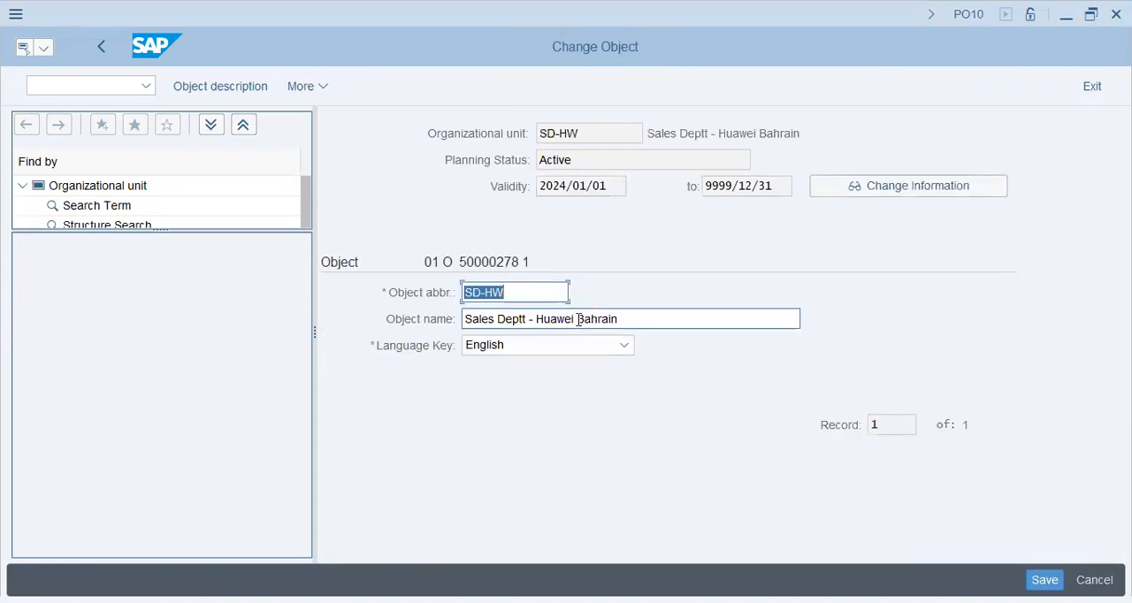
{"action": "left_click", "coordinate": [543, 294]}
{"action": "key", "text": "Tab"}
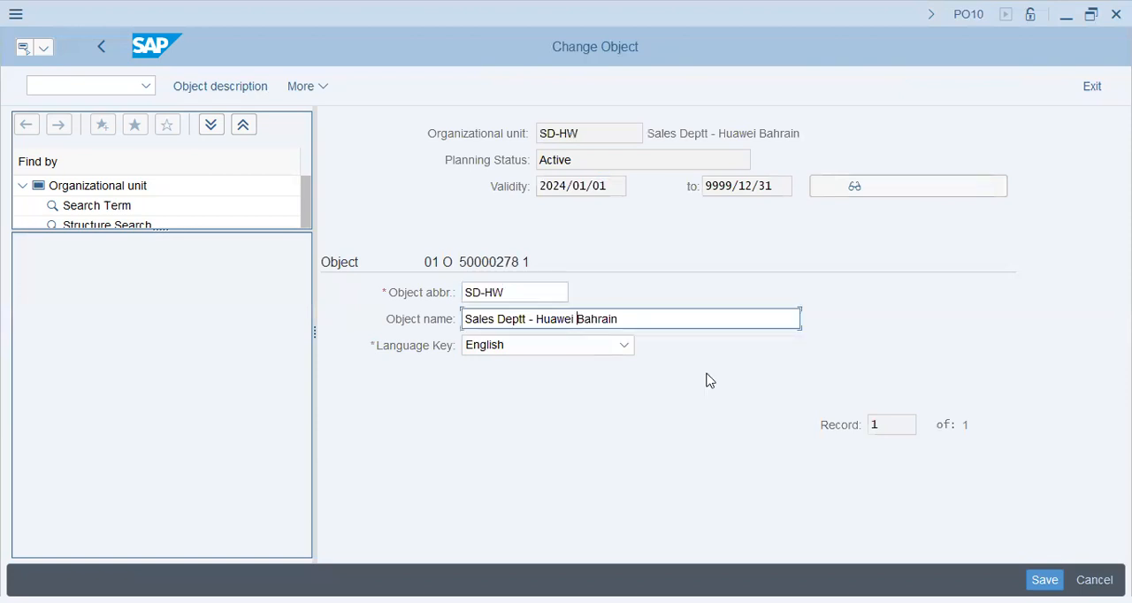
{"action": "key", "text": "ctrl+a"}
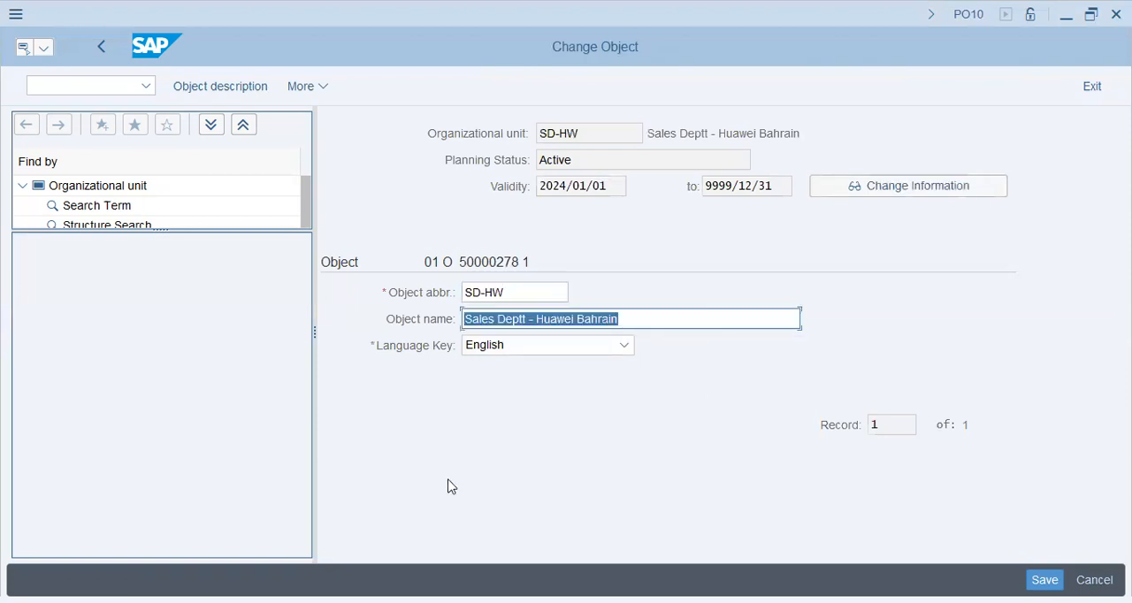
{"action": "left_click", "coordinate": [110, 47]}
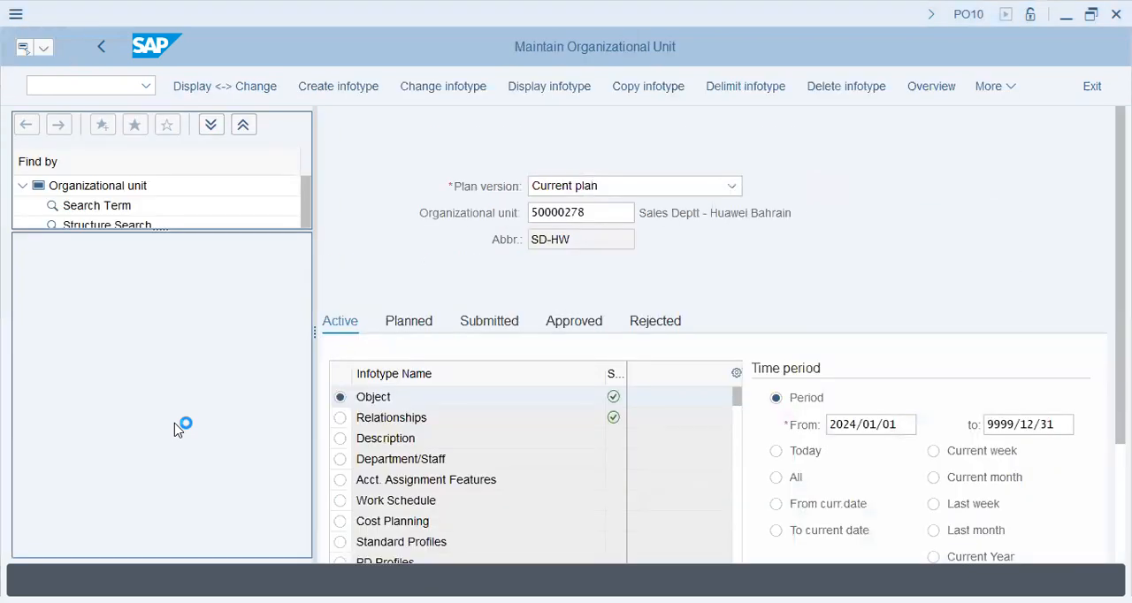
Switch to PO03 - Job, clear the job number and start an Object infotype record for a new job
{"action": "left_click", "coordinate": [105, 51]}
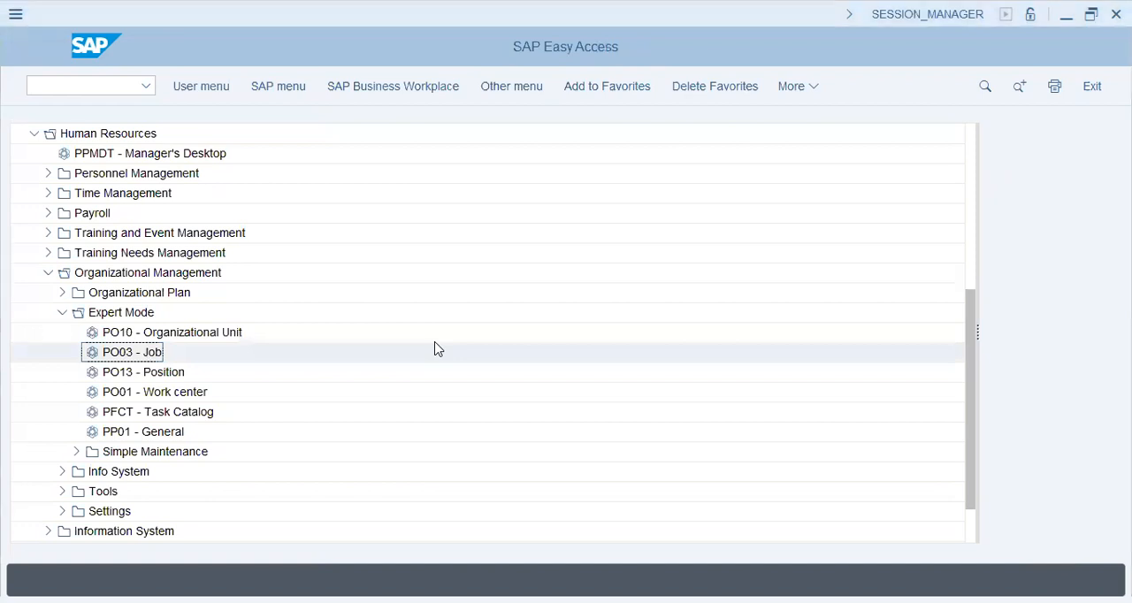
{"action": "double_click", "coordinate": [434, 350]}
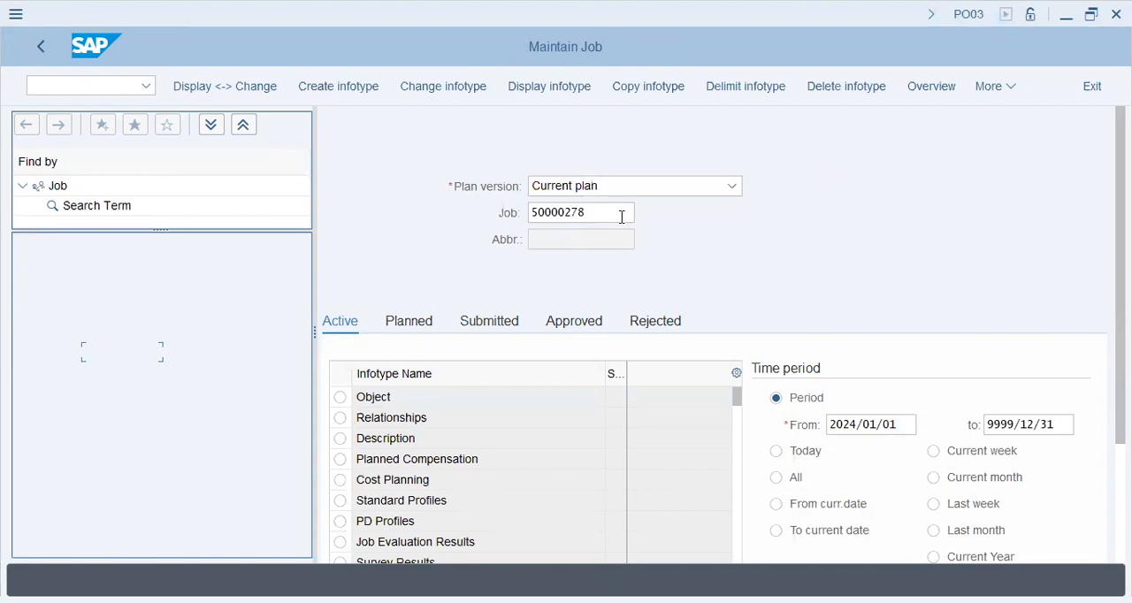
{"action": "key", "text": "Delete"}
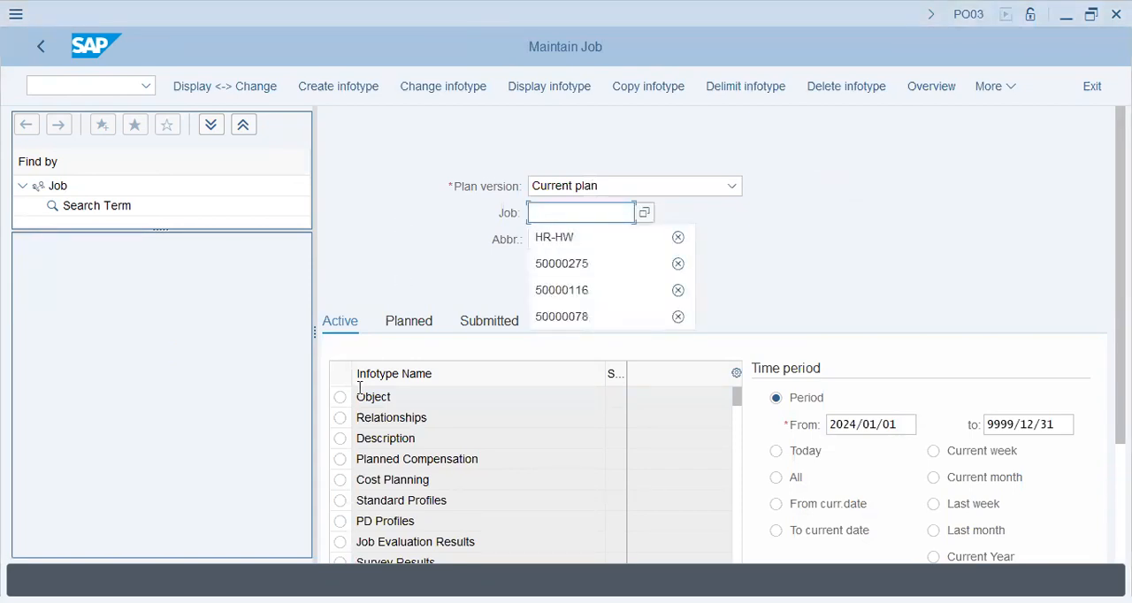
{"action": "left_click", "coordinate": [340, 398]}
{"action": "left_click", "coordinate": [331, 90]}
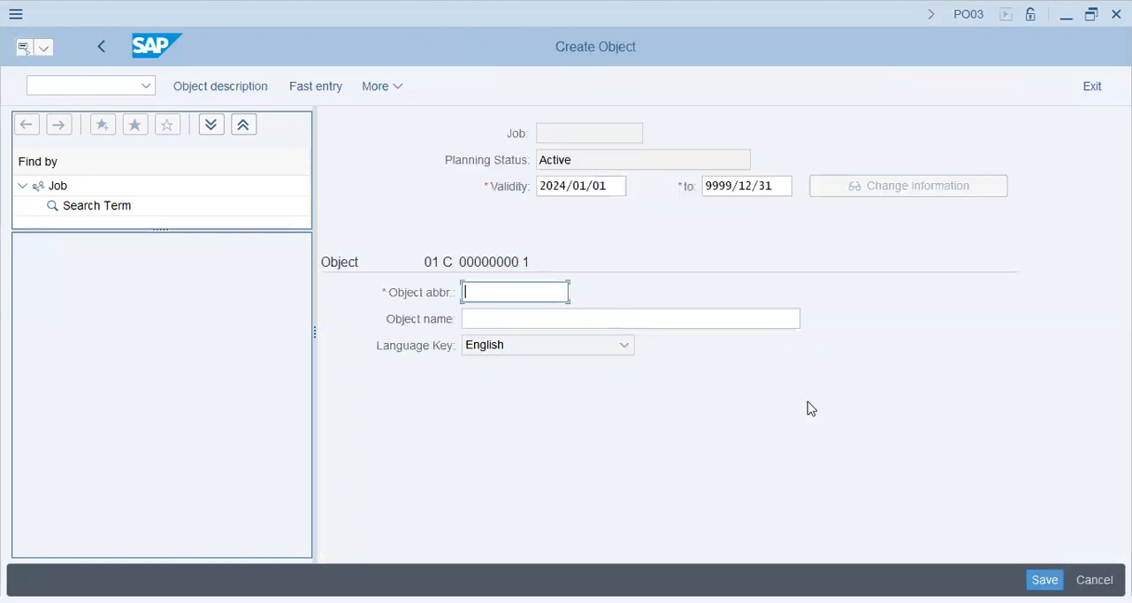
Create the job with abbreviation MGR-HW and name Manager - Huawei Bahrain, and save it
{"action": "type", "text": "MGR-HW"}
{"action": "key", "text": "Tab"}
{"action": "type", "text": "Ma"}
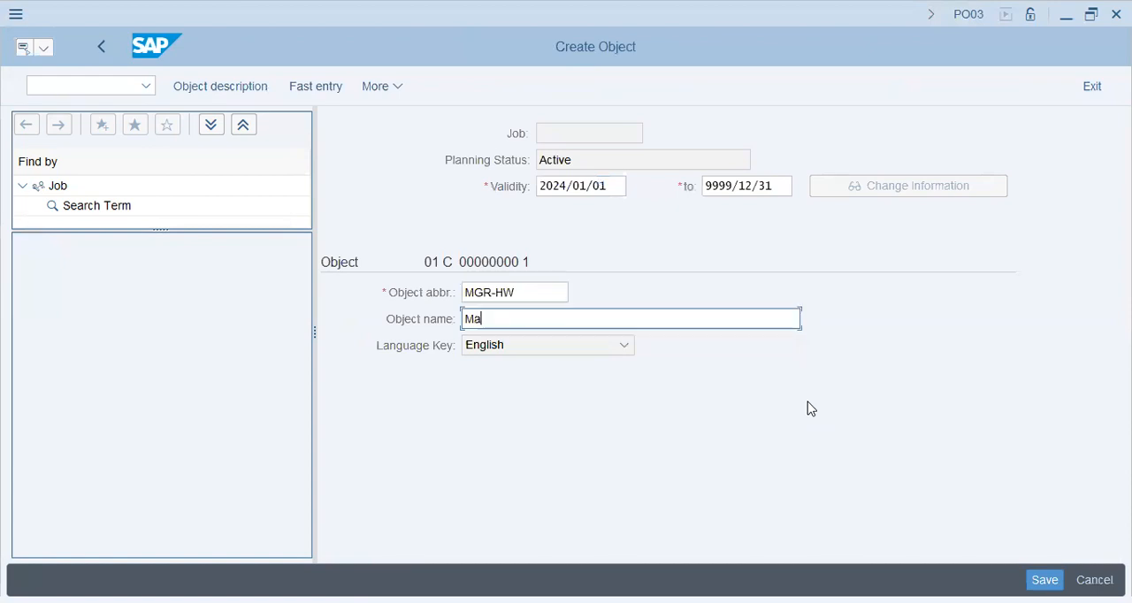
{"action": "type", "text": "nager - Huawei"}
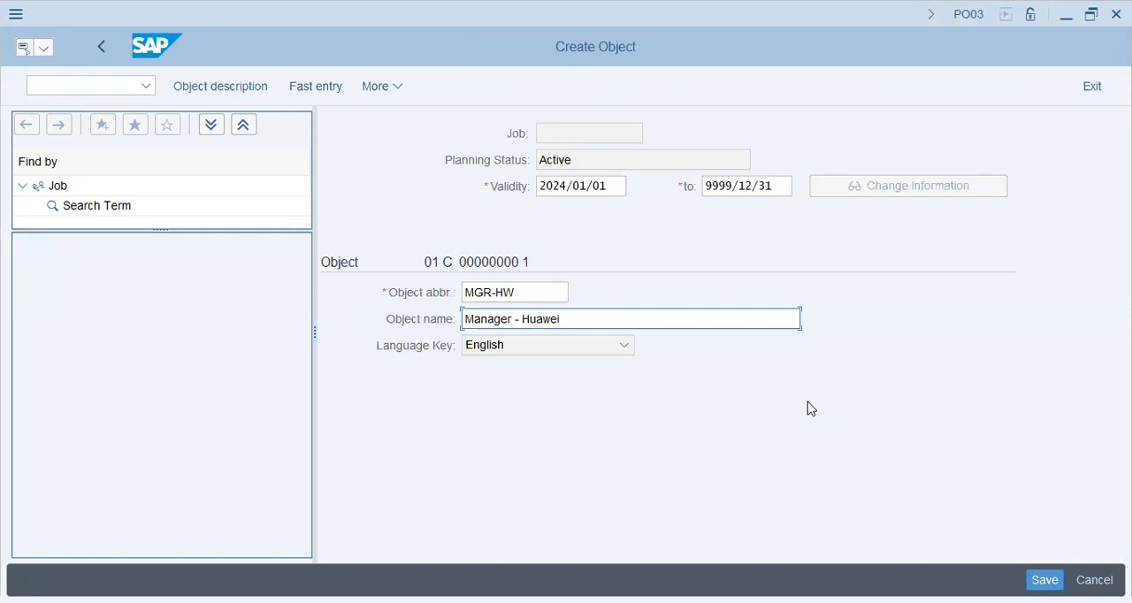
{"action": "type", "text": " Bahrain"}
{"action": "key", "text": "Return"}
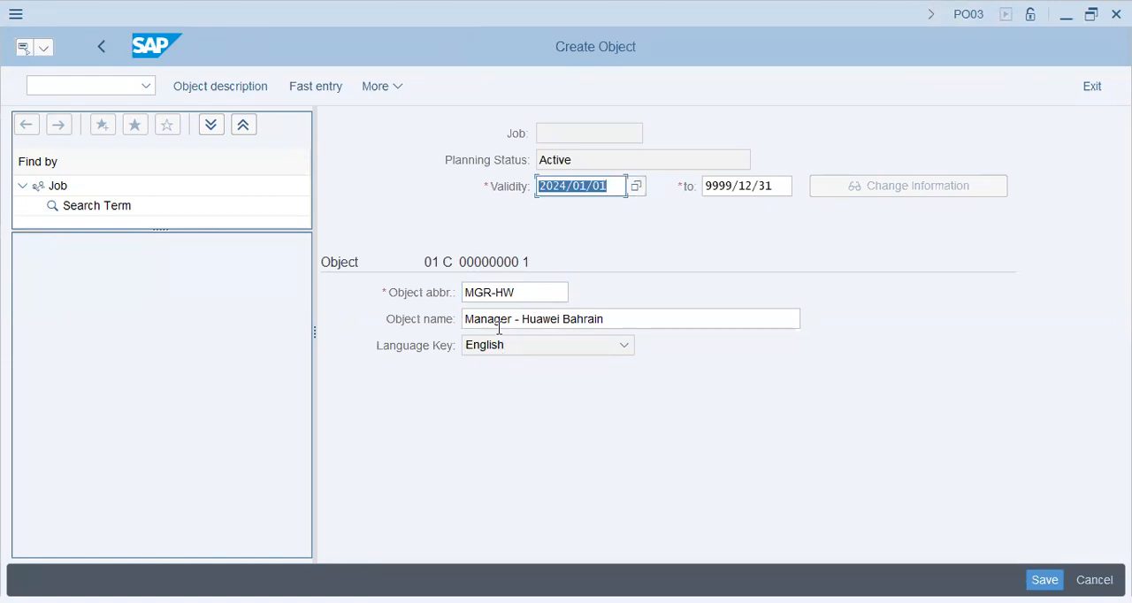
{"action": "left_click_drag", "start_coordinate": [464, 317], "coordinate": [670, 306]}
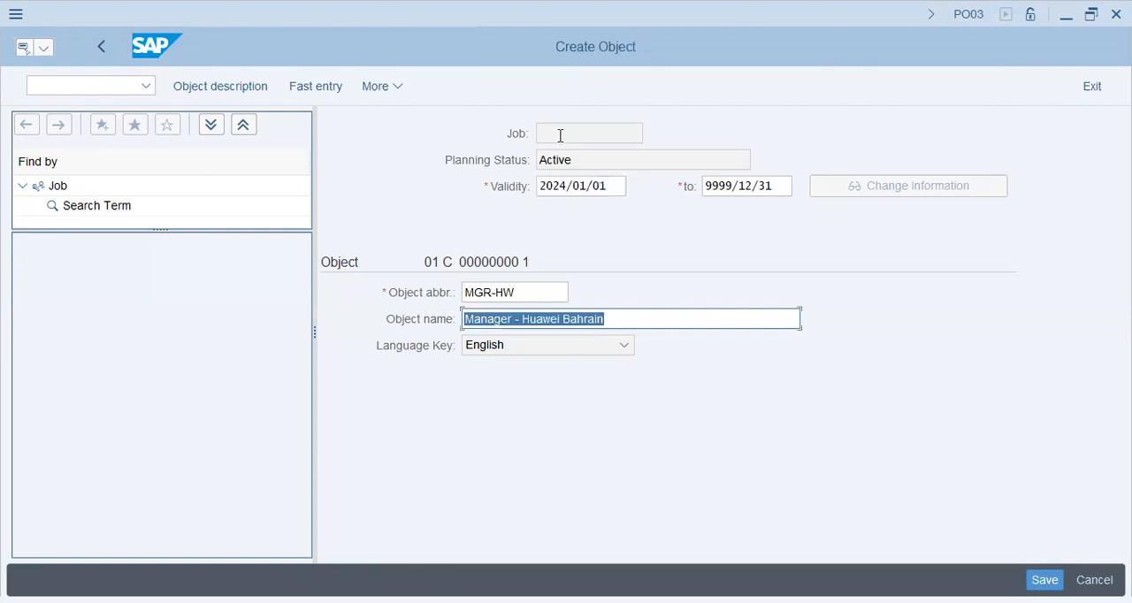
{"action": "left_click", "coordinate": [928, 416]}
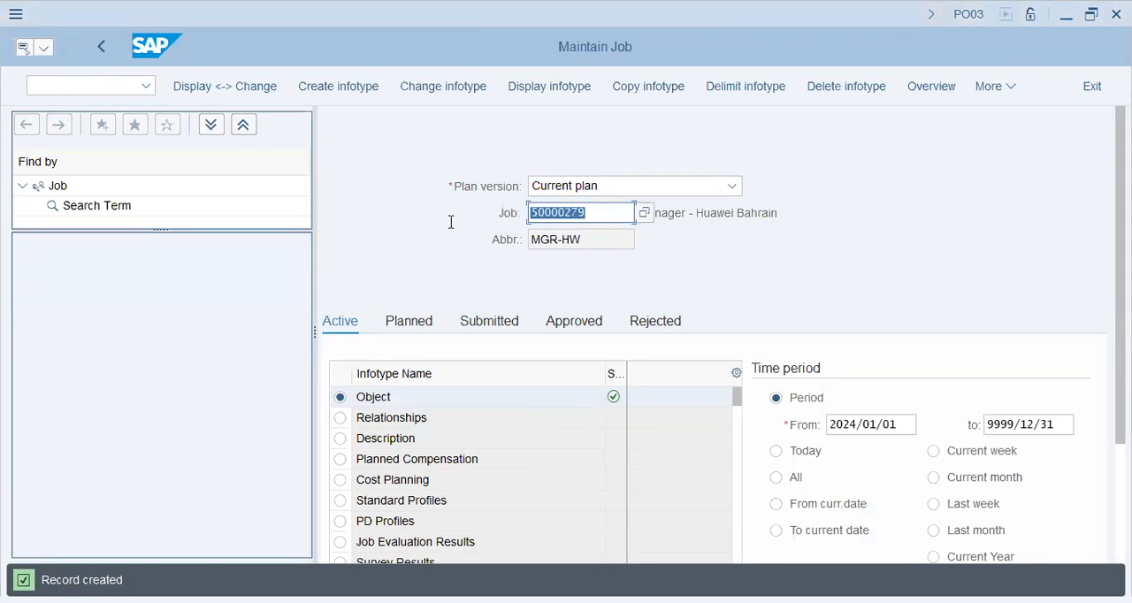
Clear the manager job's number and start an Object infotype record for another job
{"action": "key", "text": "BackSpace"}
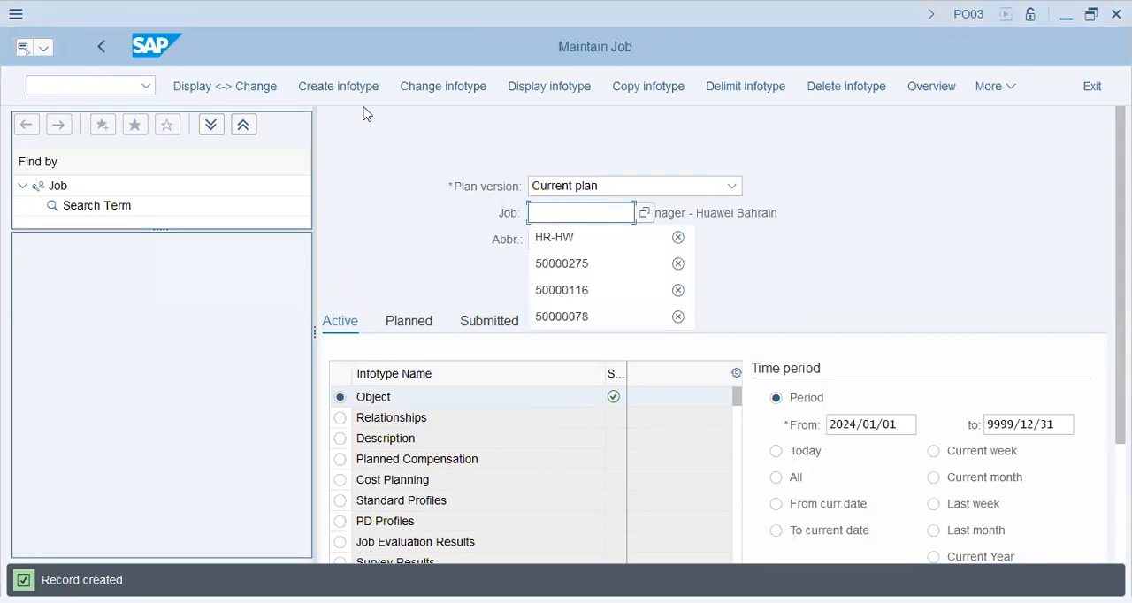
{"action": "left_click", "coordinate": [420, 173]}
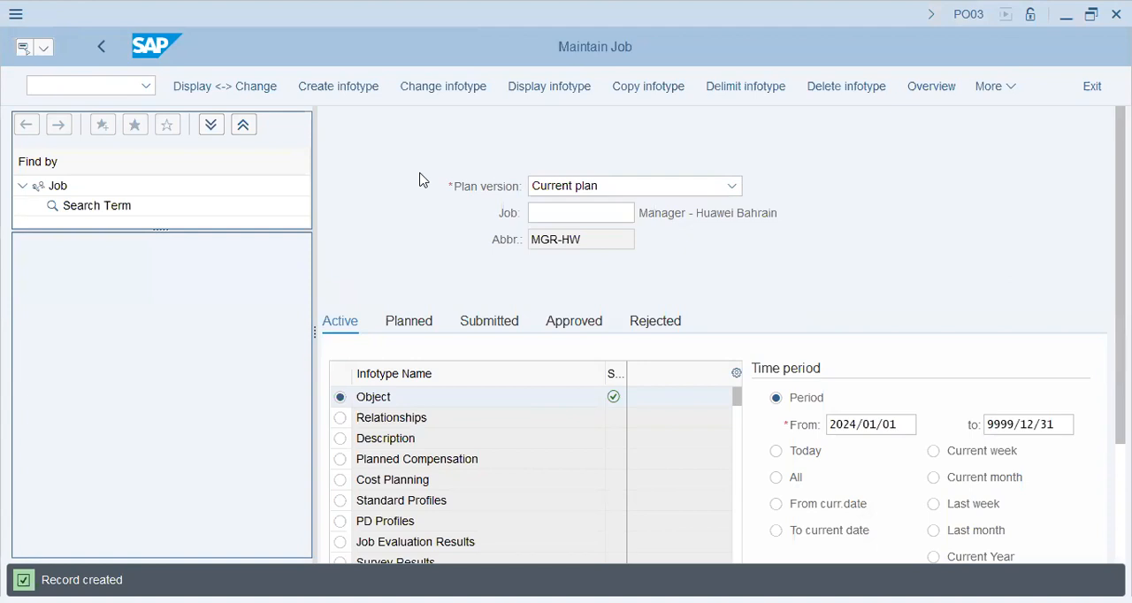
{"action": "left_click", "coordinate": [545, 431]}
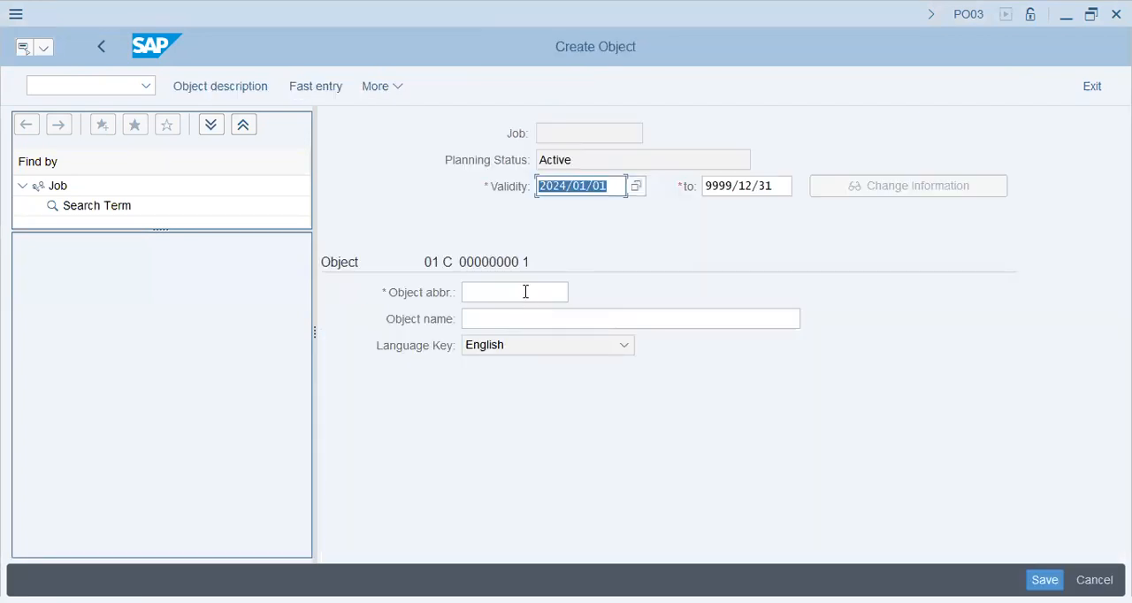
Enter exe-HW as the new job's abbreviation and Executive - Huawei Bahrain as its name, and confirm the record
{"action": "left_click", "coordinate": [525, 292]}
{"action": "type", "text": "exe-"}
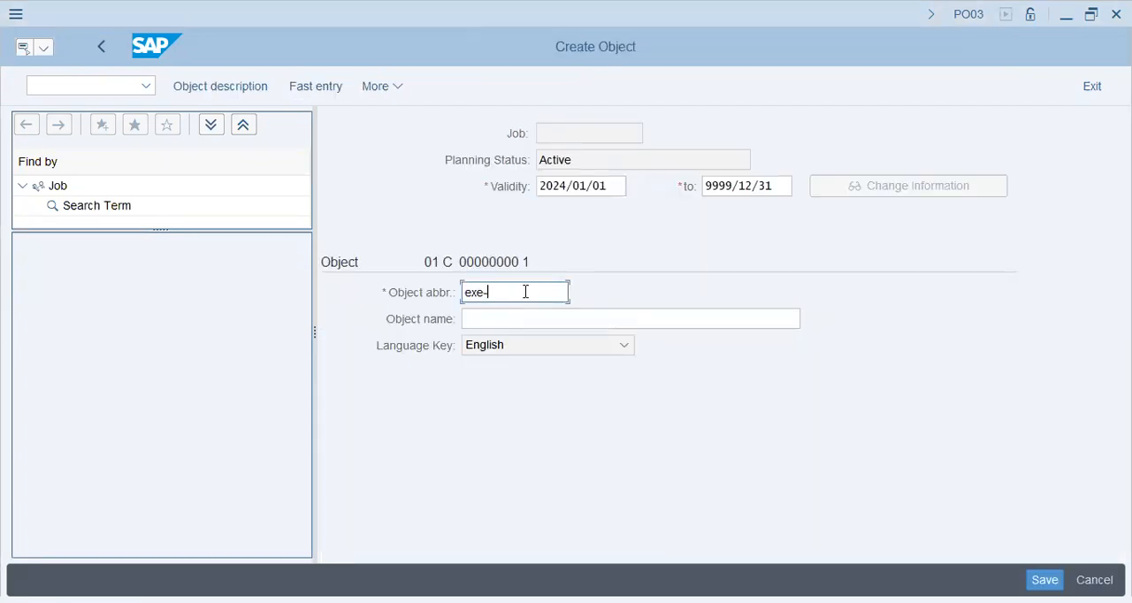
{"action": "type", "text": "HW"}
{"action": "key", "text": "Tab"}
{"action": "type", "text": "Exe"}
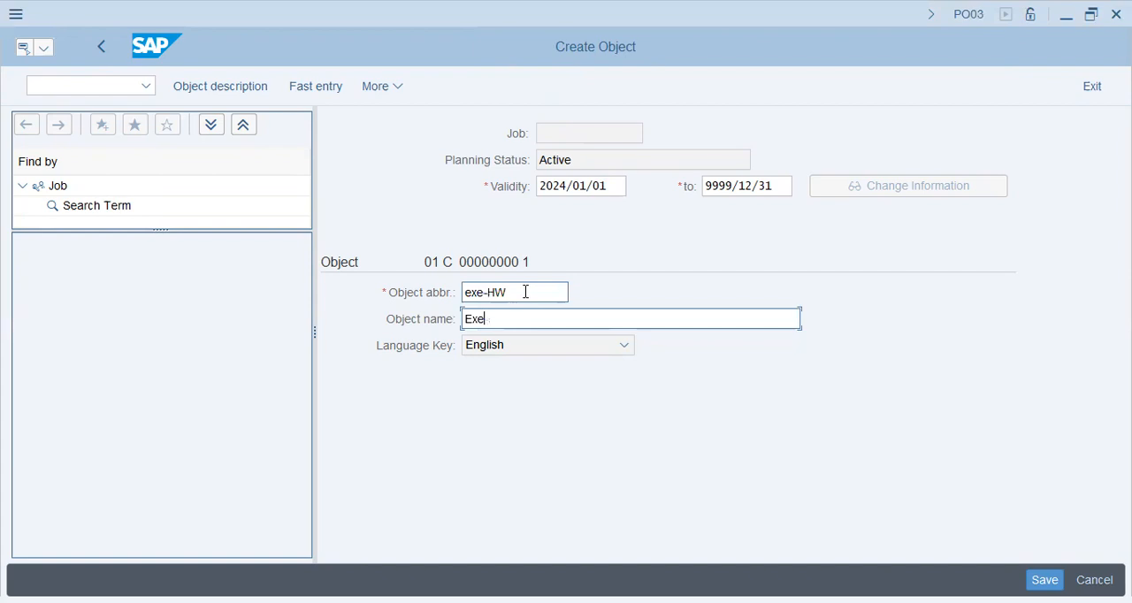
{"action": "type", "text": "cutive - Huawei Bahrain"}
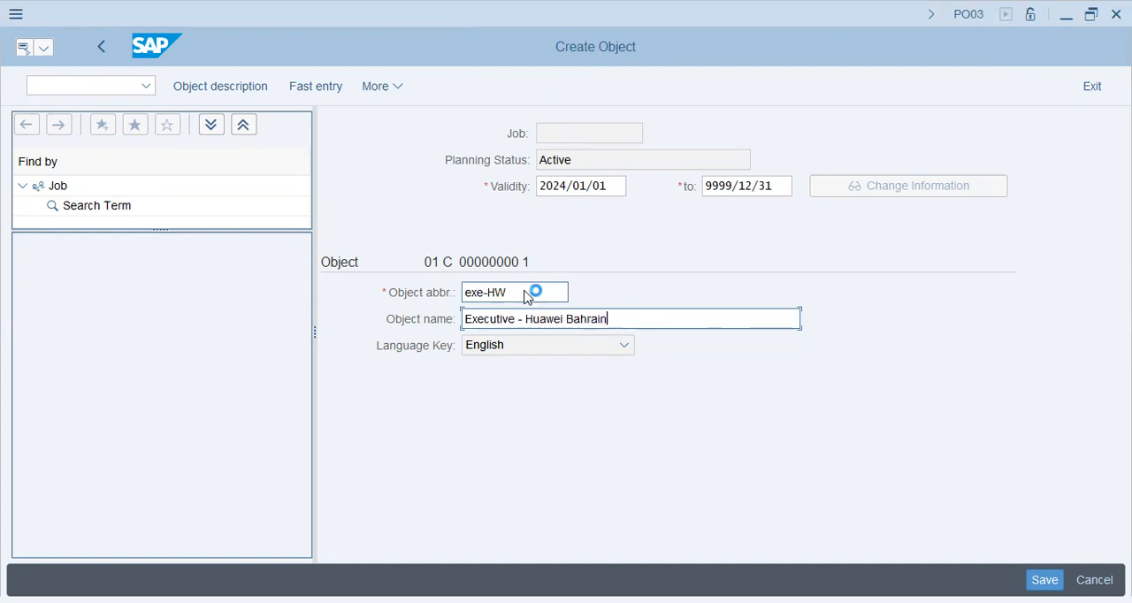
{"action": "key", "text": "Return"}
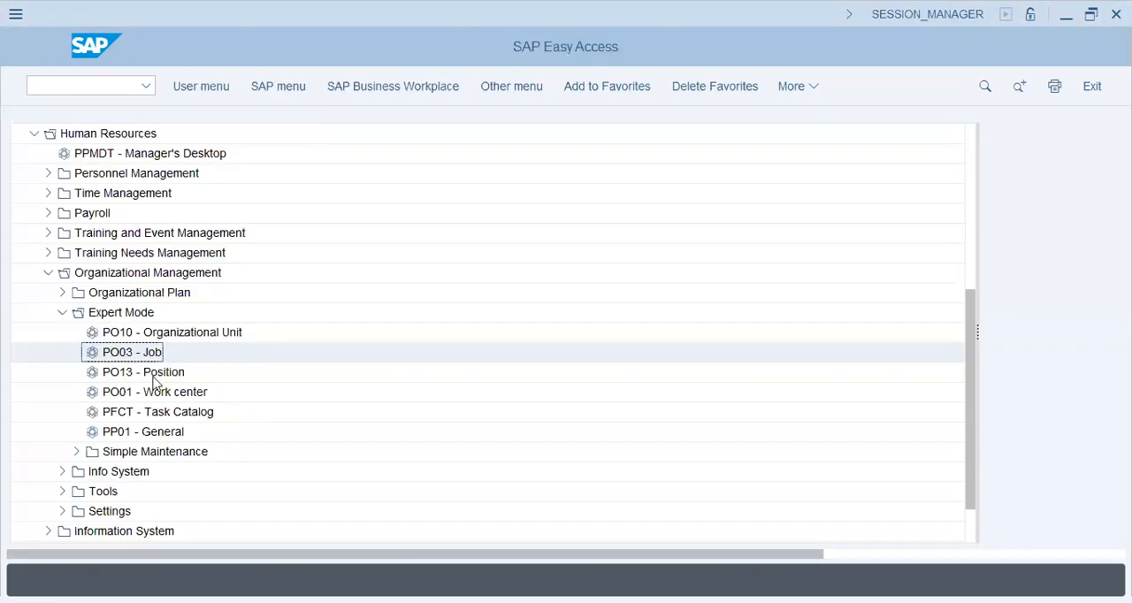
Switch to PO13 - Position, clear the position number and start an Object infotype record for a new position
{"action": "double_click", "coordinate": [128, 375]}
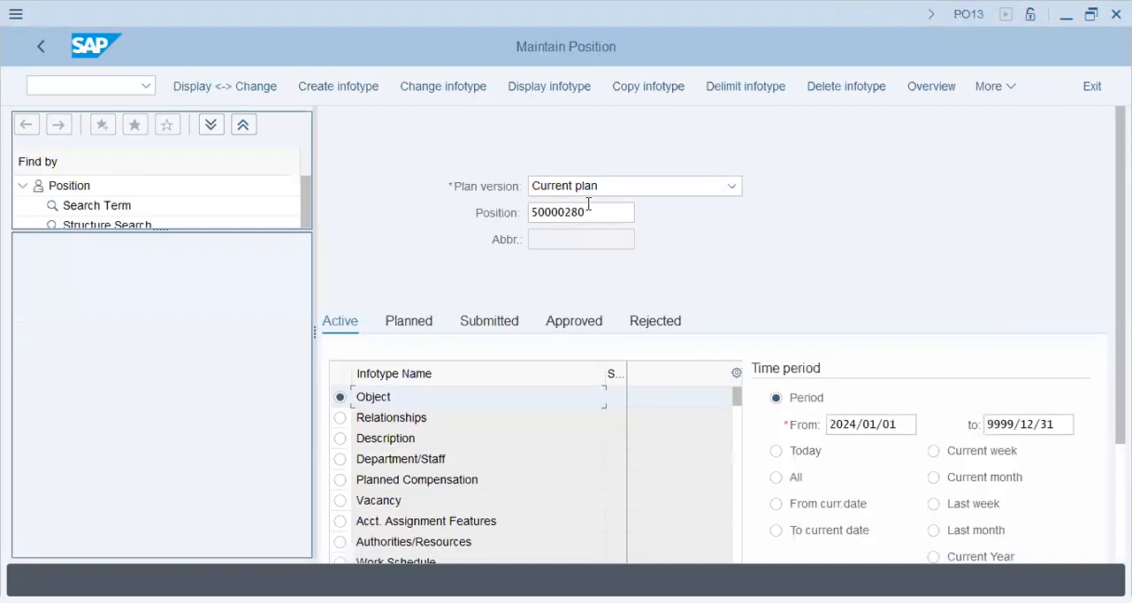
{"action": "left_click_drag", "start_coordinate": [588, 209], "coordinate": [440, 218]}
{"action": "key", "text": "BackSpace"}
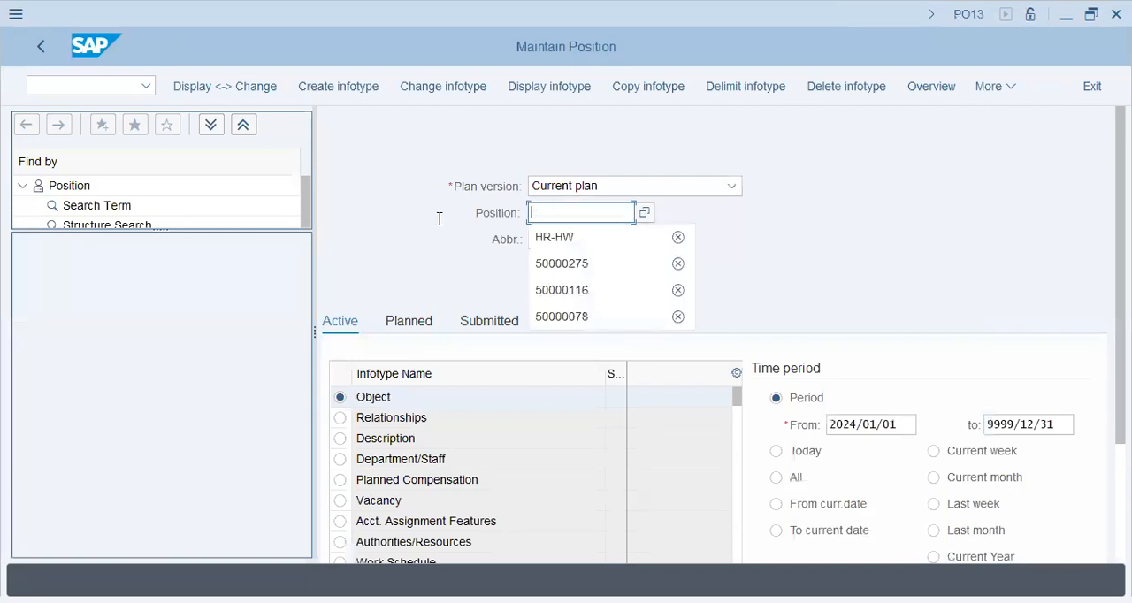
{"action": "left_click", "coordinate": [432, 320]}
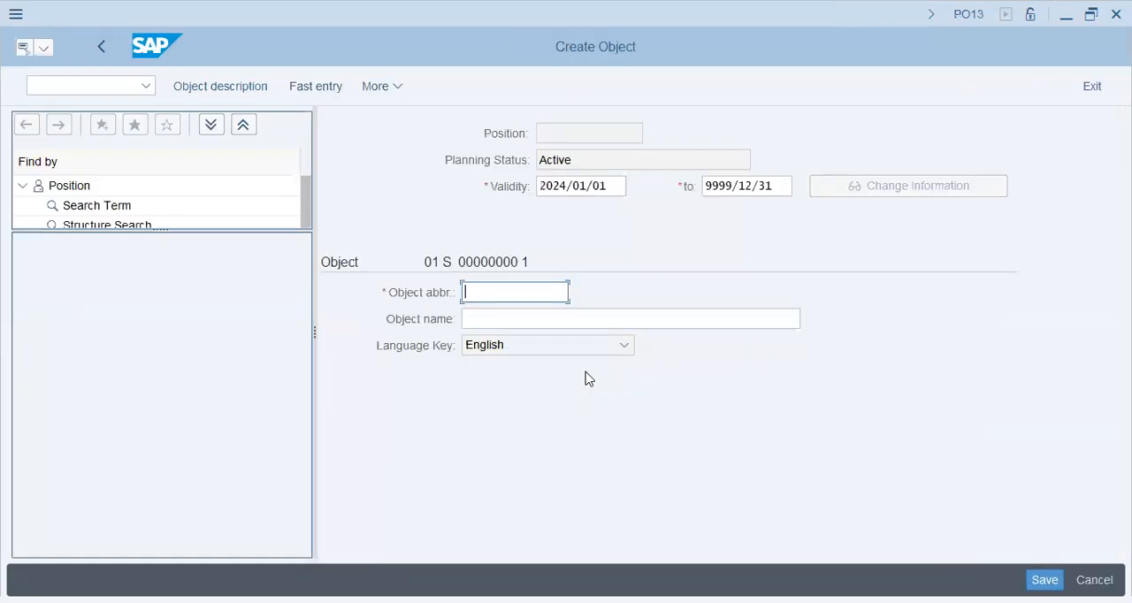
{"action": "key", "text": "alt+Tab"}
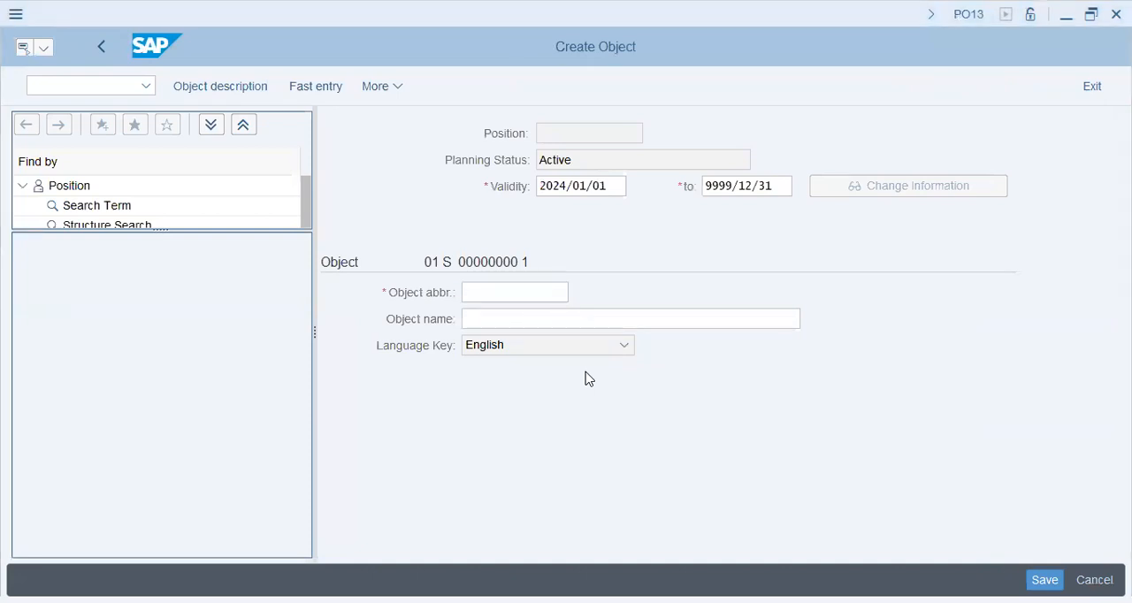
{"action": "key", "text": "alt+Tab"}
Enter hrmgr-HW as the new position's abbreviation and HR Manager - Huawei Bahrain as its name, and save the object
{"action": "type", "text": "hrmgr-"}
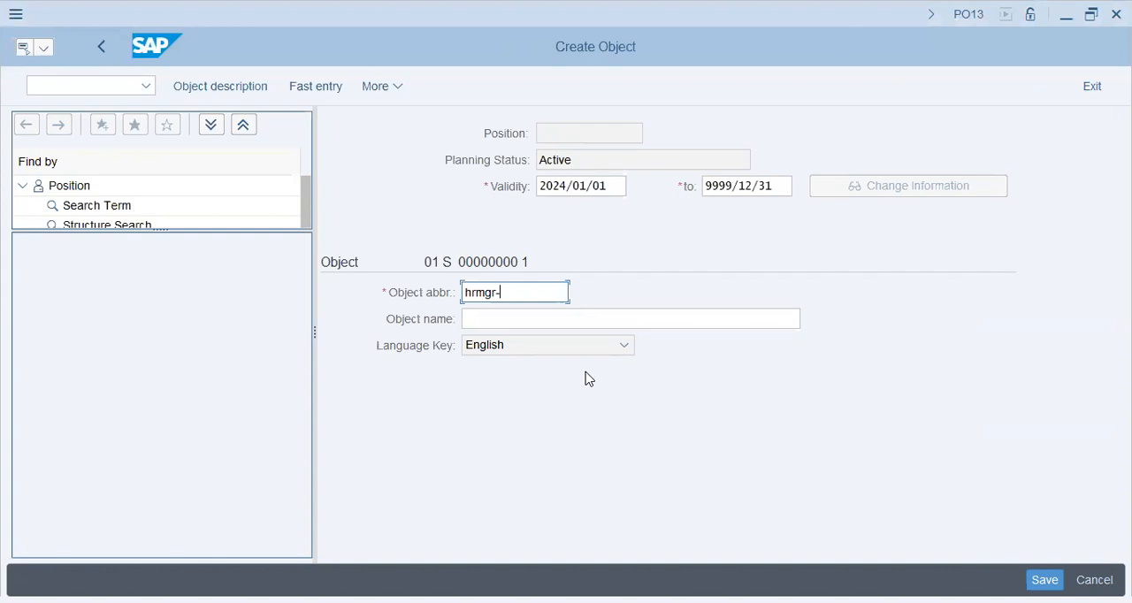
{"action": "type", "text": "HW"}
{"action": "key", "text": "Tab"}
{"action": "type", "text": "HR "}
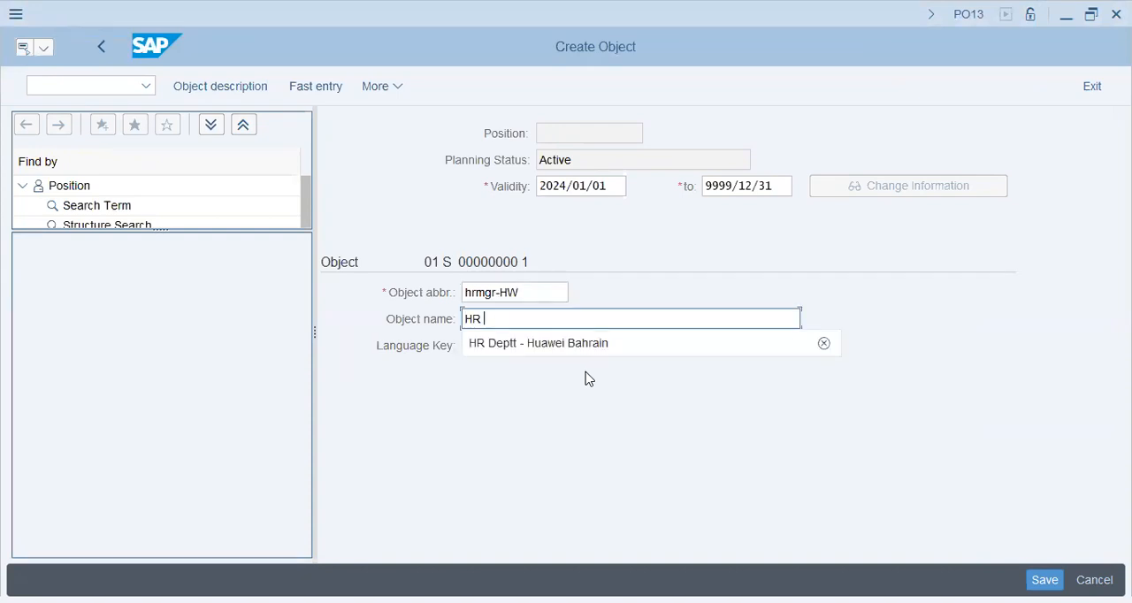
{"action": "type", "text": "Manager - "}
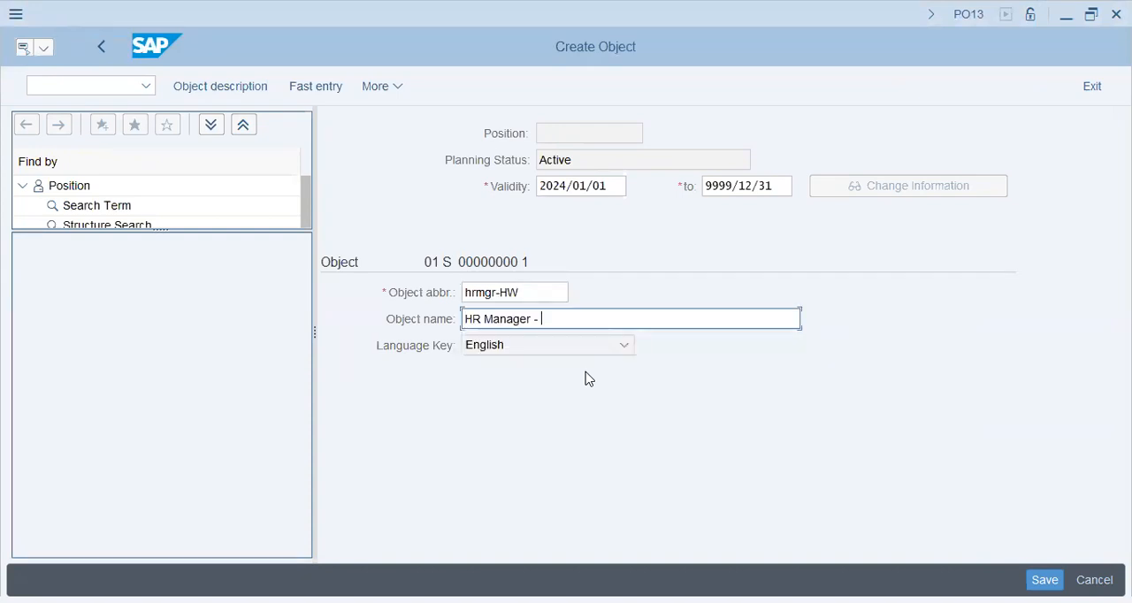
{"action": "type", "text": "Huawei Bahrain"}
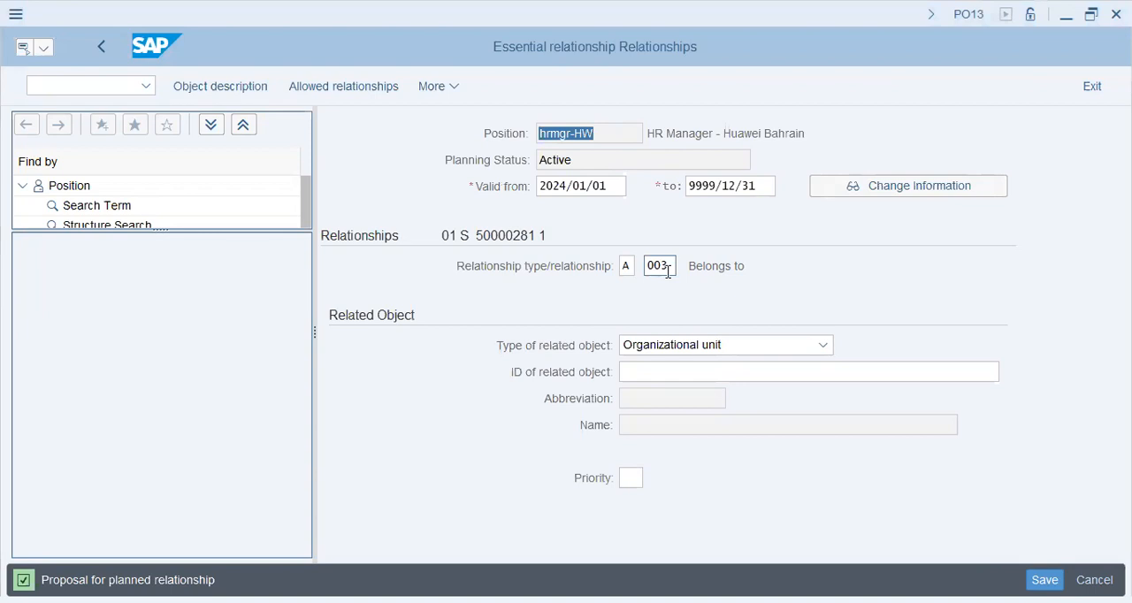
Select Organizational unit as the related object type for the HR manager position's A 003 Belongs to relationship
{"action": "left_click", "coordinate": [665, 267]}
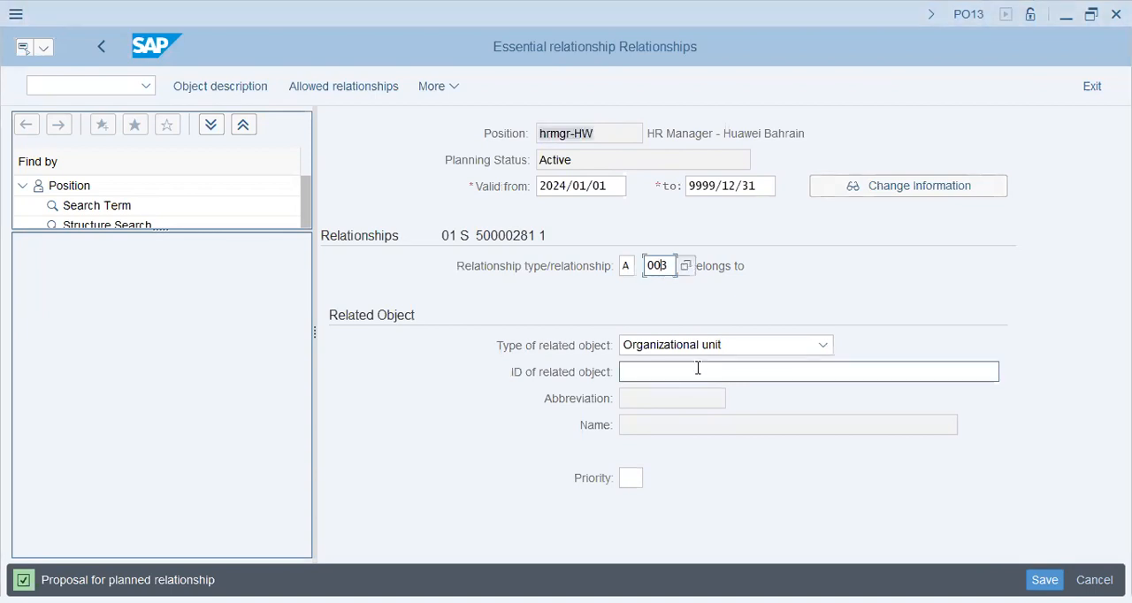
{"action": "left_click", "coordinate": [718, 346]}
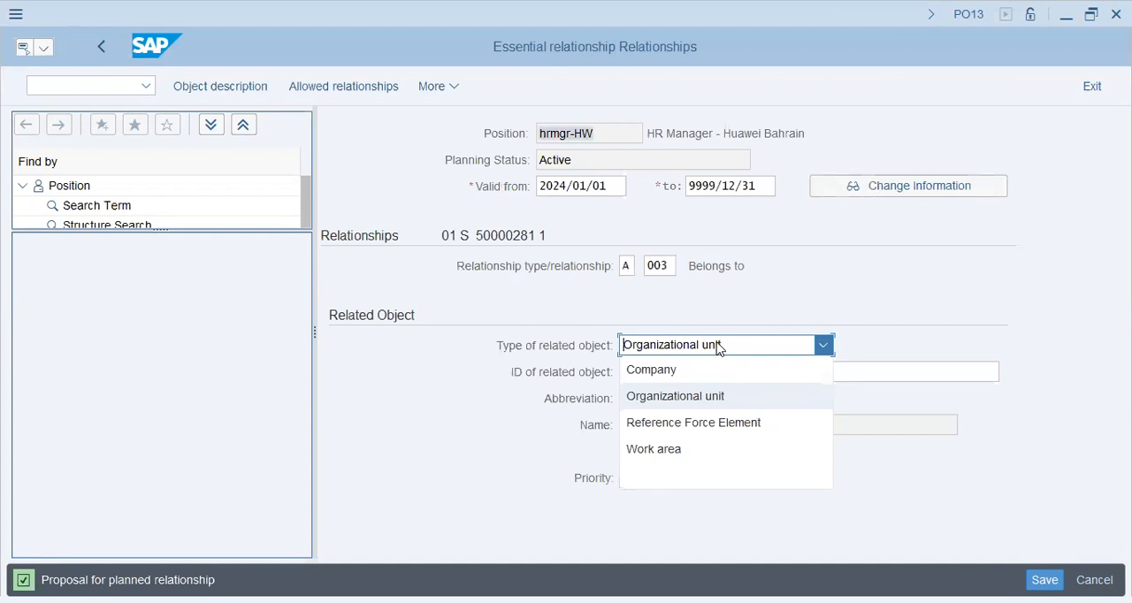
{"action": "left_click", "coordinate": [702, 396]}
{"action": "key", "text": "Tab"}
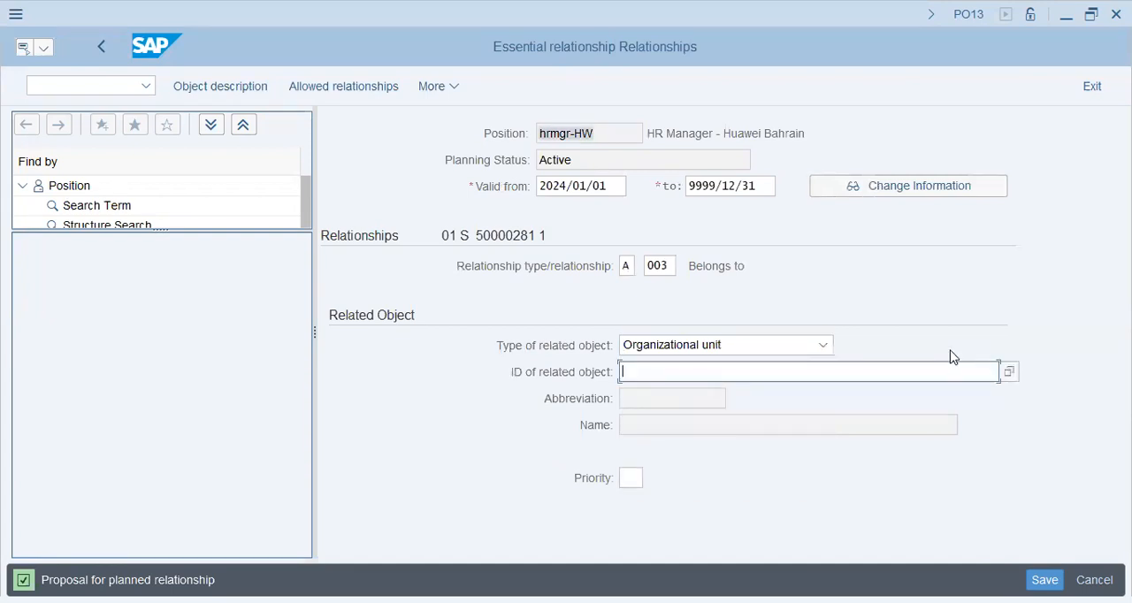
Find the Huawei organizational units, assign HR-HW (HR Deptt - Huawei Bahrain) as the HR manager position's related object, and save the relationship
{"action": "left_click", "coordinate": [1010, 377]}
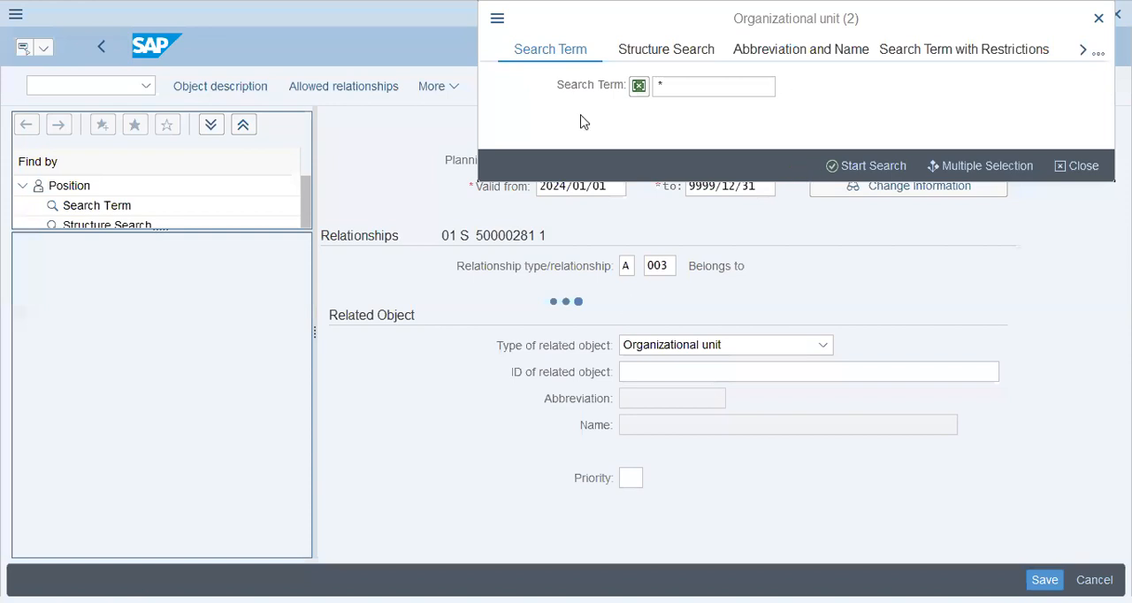
{"action": "type", "text": "h"}
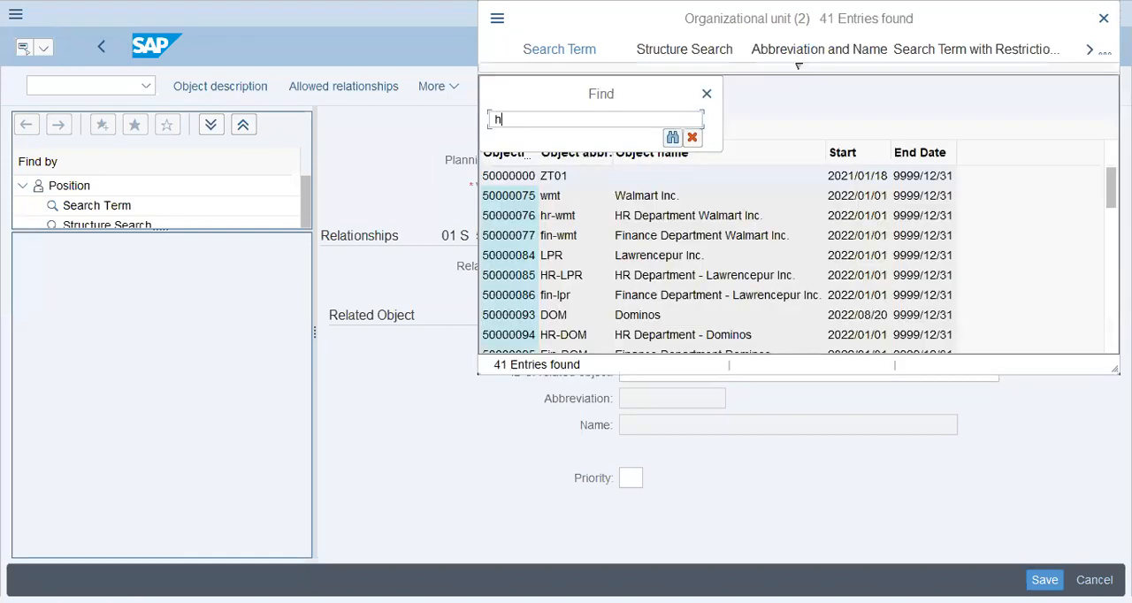
{"action": "type", "text": "uaw"}
{"action": "key", "text": "BackSpace"}
{"action": "type", "text": "*"}
{"action": "key", "text": "Return"}
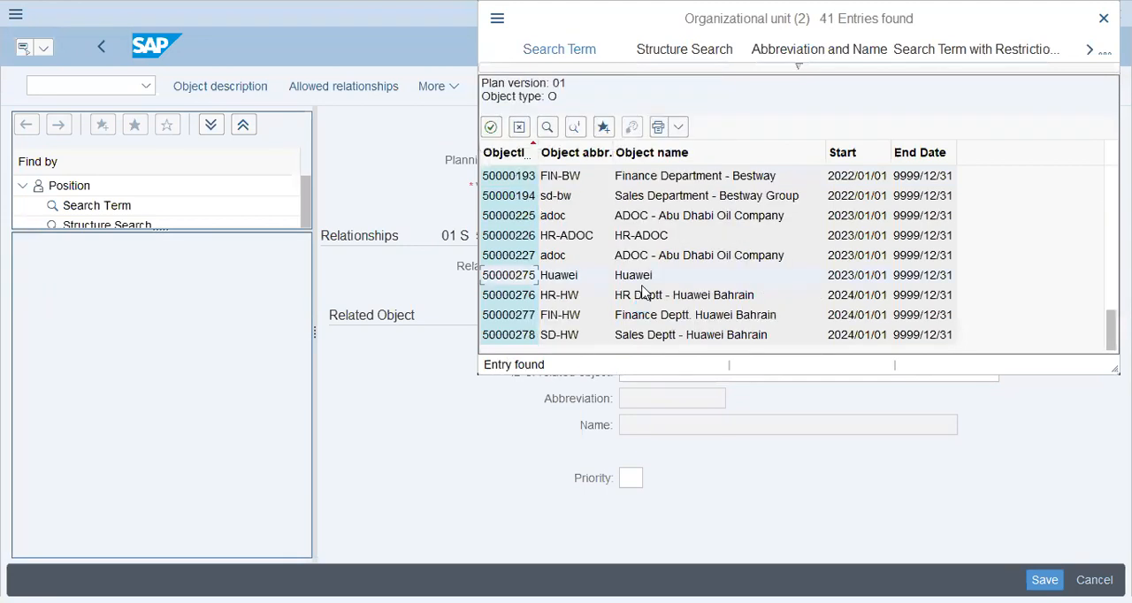
{"action": "double_click", "coordinate": [662, 298]}
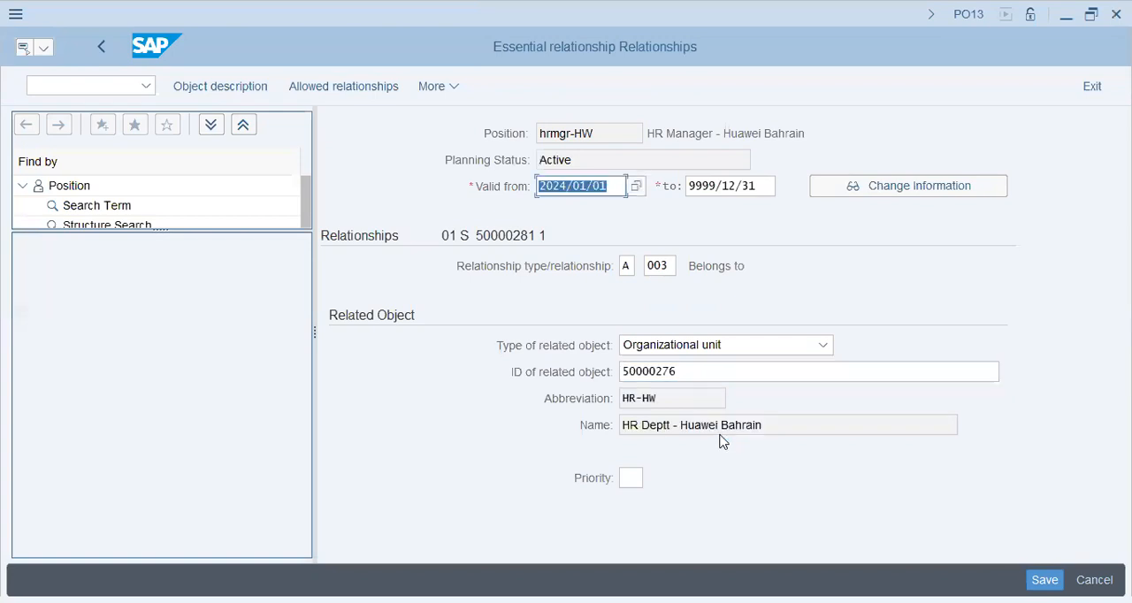
{"action": "left_click", "coordinate": [721, 426]}
{"action": "left_click_drag", "start_coordinate": [675, 133], "coordinate": [827, 132]}
{"action": "left_click_drag", "start_coordinate": [658, 399], "coordinate": [426, 393]}
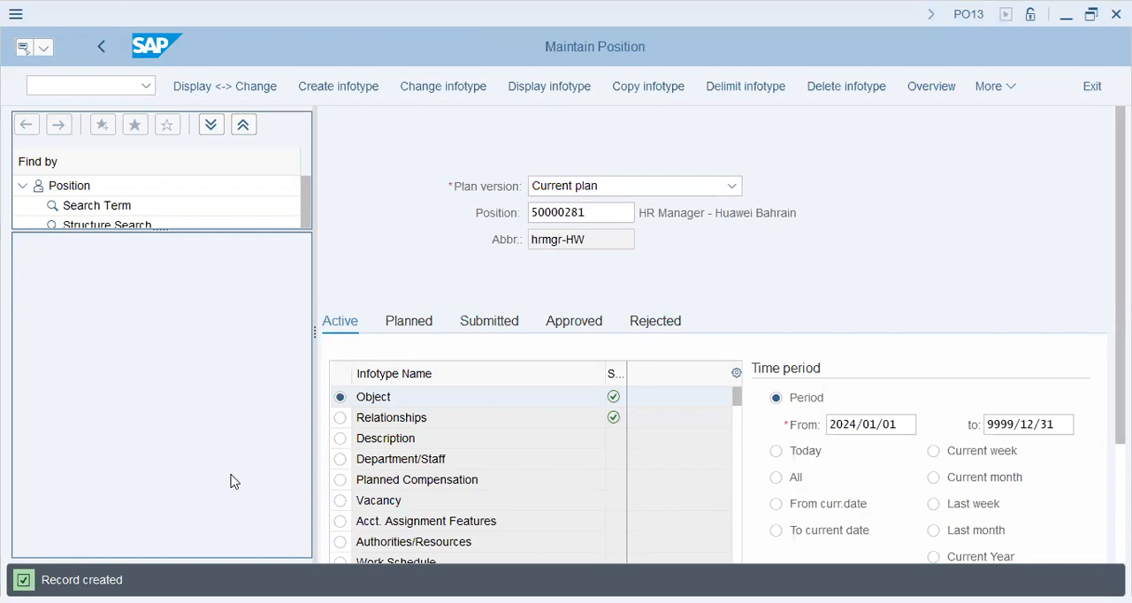
Clear the HR manager position's number and start an Object infotype record for another position
{"action": "left_click_drag", "start_coordinate": [604, 213], "coordinate": [344, 245]}
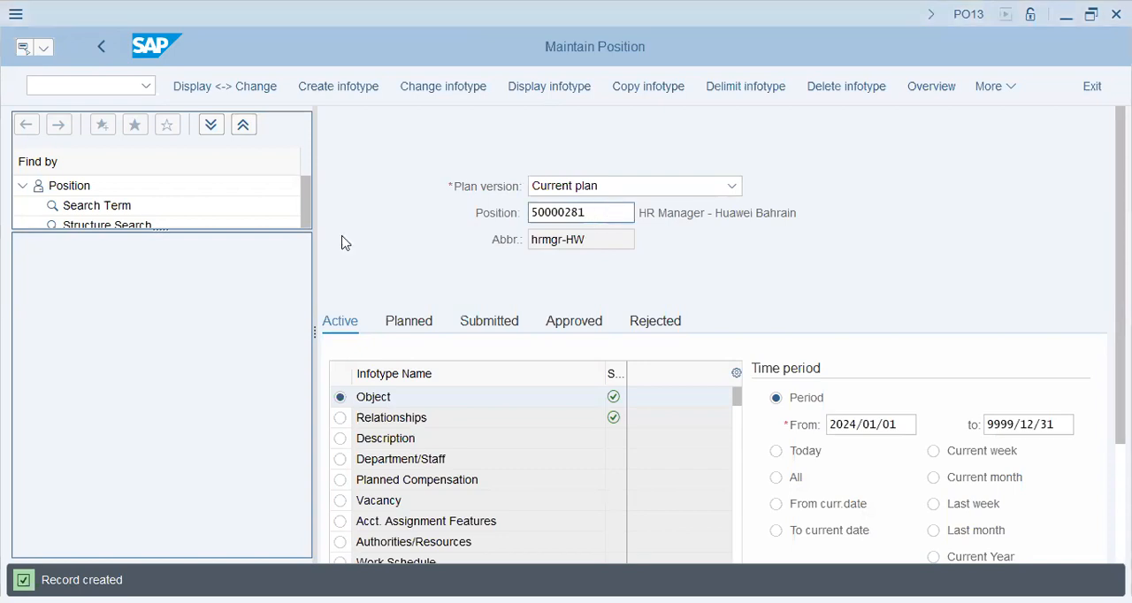
{"action": "key", "text": "BackSpace"}
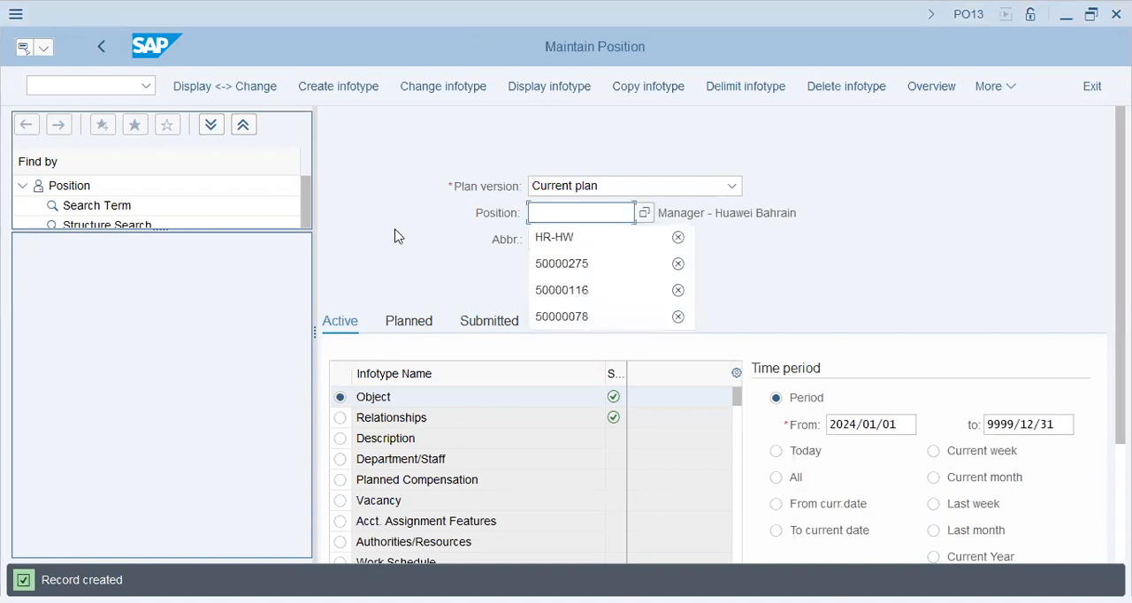
{"action": "left_click", "coordinate": [351, 92]}
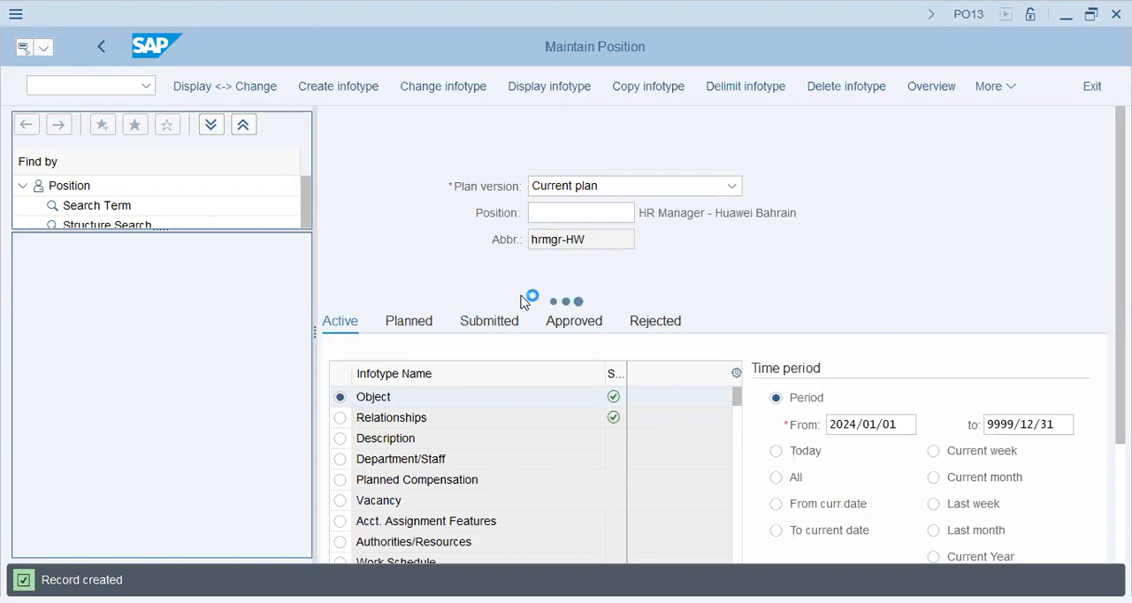
Create the position with abbreviation HREXE-HW and name HR Executive - Huawei Bahrain
{"action": "left_click", "coordinate": [481, 296]}
{"action": "type", "text": "HREXE"}
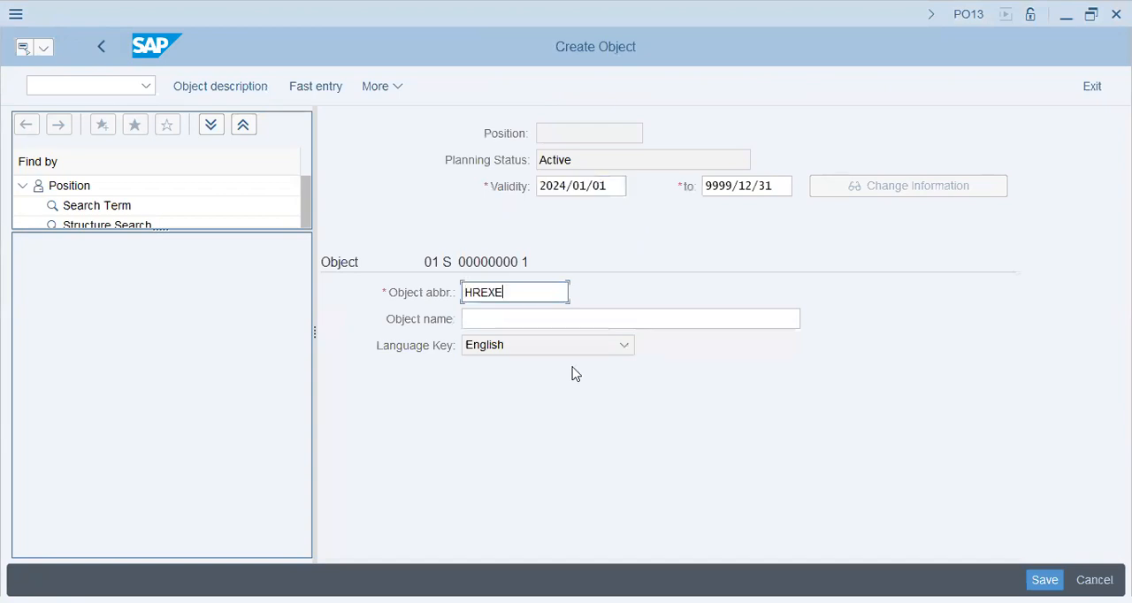
{"action": "type", "text": "-HW"}
{"action": "key", "text": "Tab"}
{"action": "type", "text": "HR"}
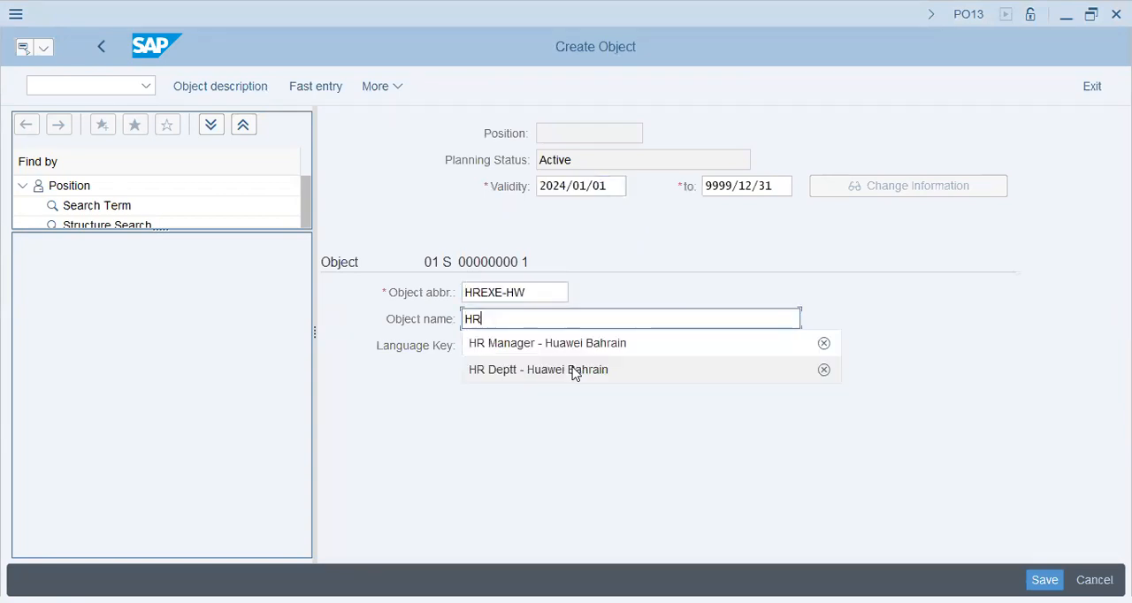
{"action": "type", "text": " Execu"}
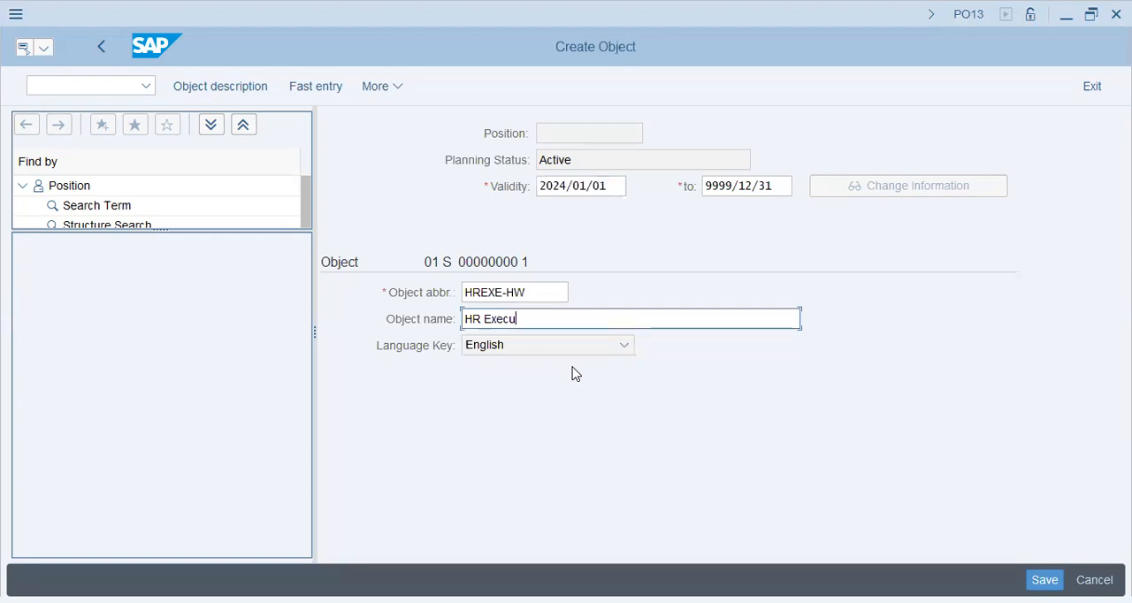
{"action": "type", "text": "tive - Huawei Bahrain"}
{"action": "key", "text": "Return"}
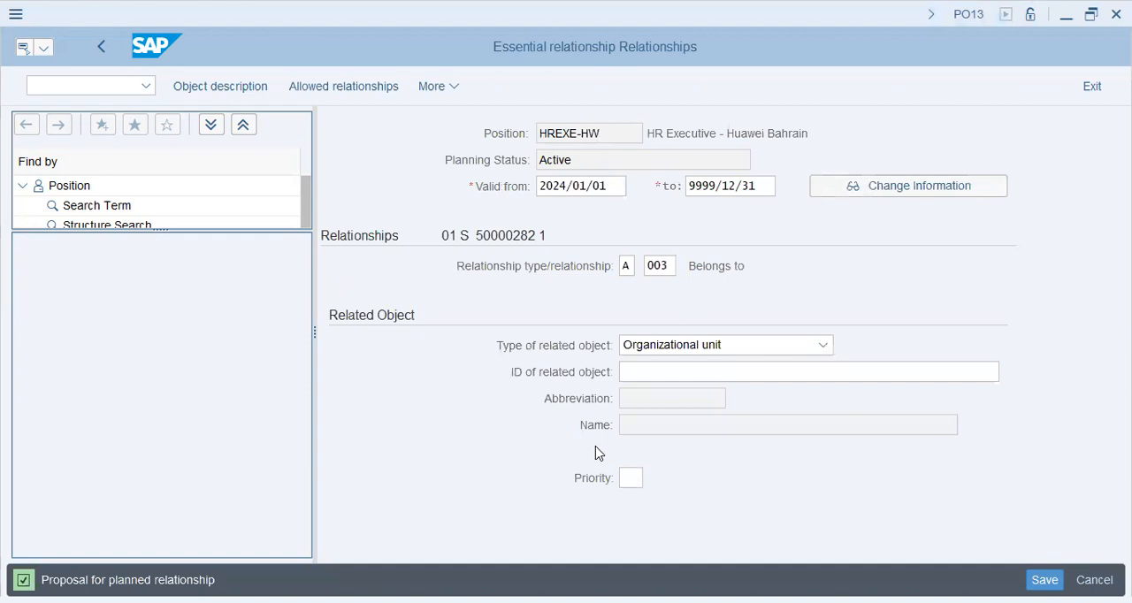
Assign the HR executive position to organizational unit 50000276 through the Belongs to relationship and save the record
{"action": "left_click", "coordinate": [992, 372]}
{"action": "left_click", "coordinate": [692, 397]}
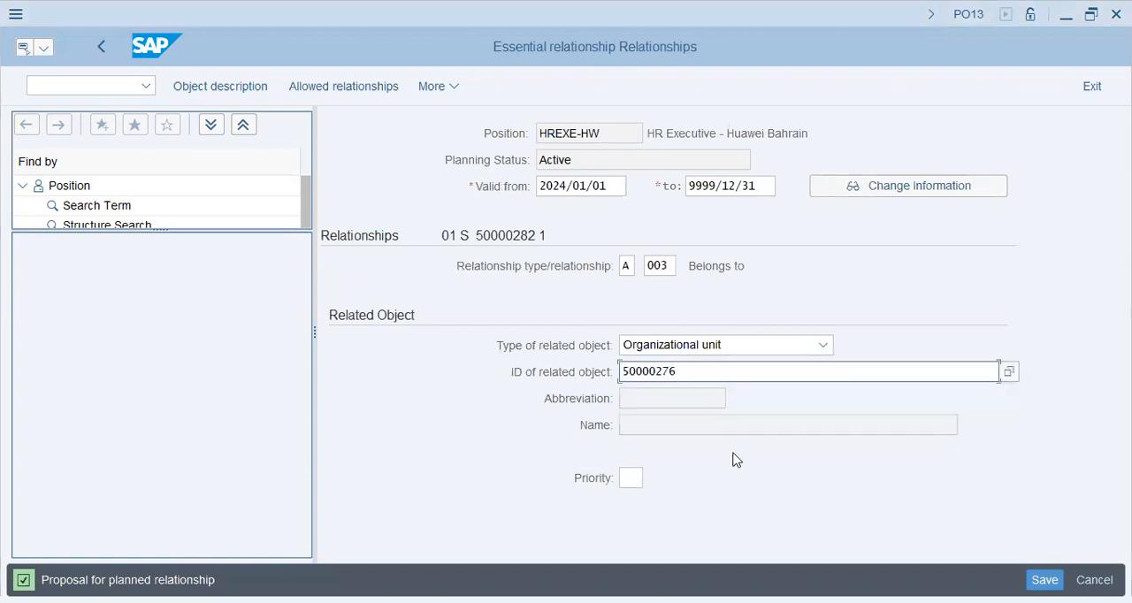
{"action": "key", "text": "Return"}
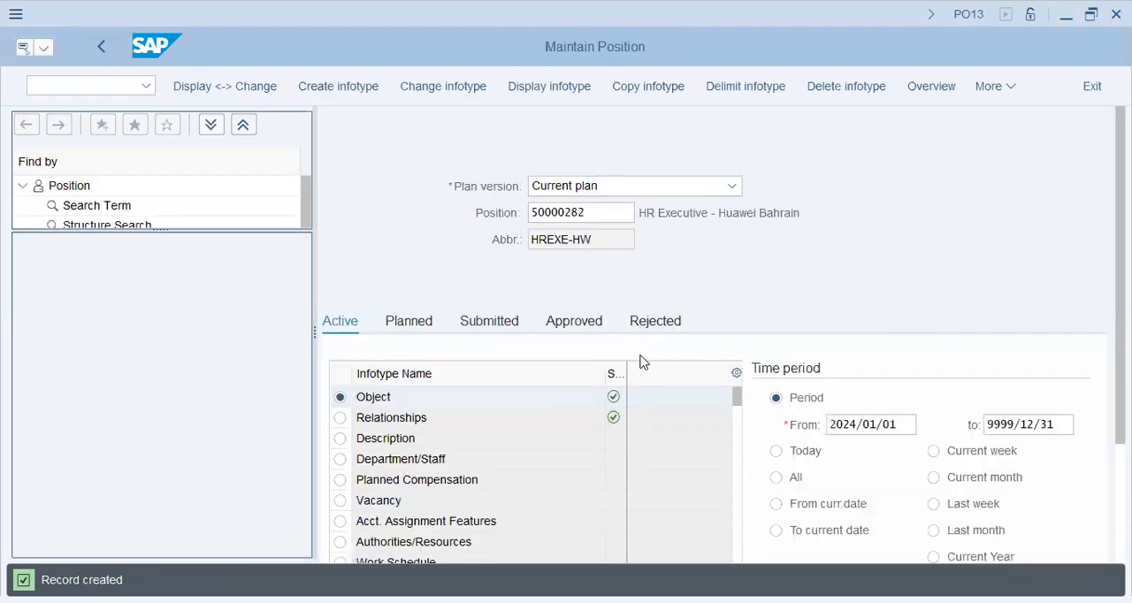
Open the HR executive position's Relationships record, check the abbreviation and name of its related organizational unit, and return to position maintenance
{"action": "left_click", "coordinate": [435, 419]}
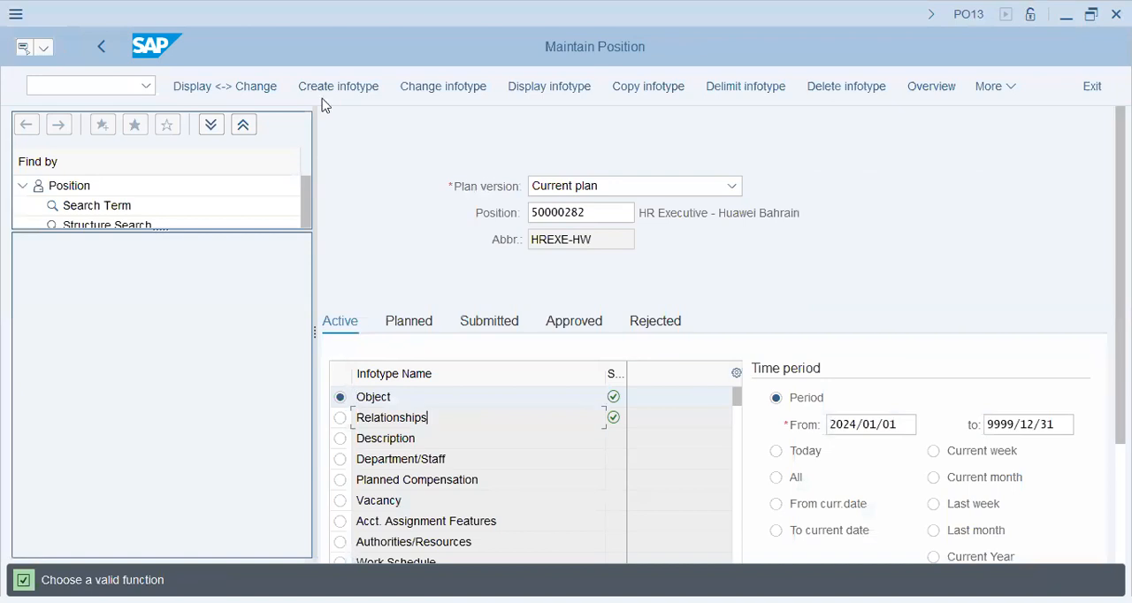
{"action": "left_click", "coordinate": [340, 418]}
{"action": "left_click", "coordinate": [446, 85]}
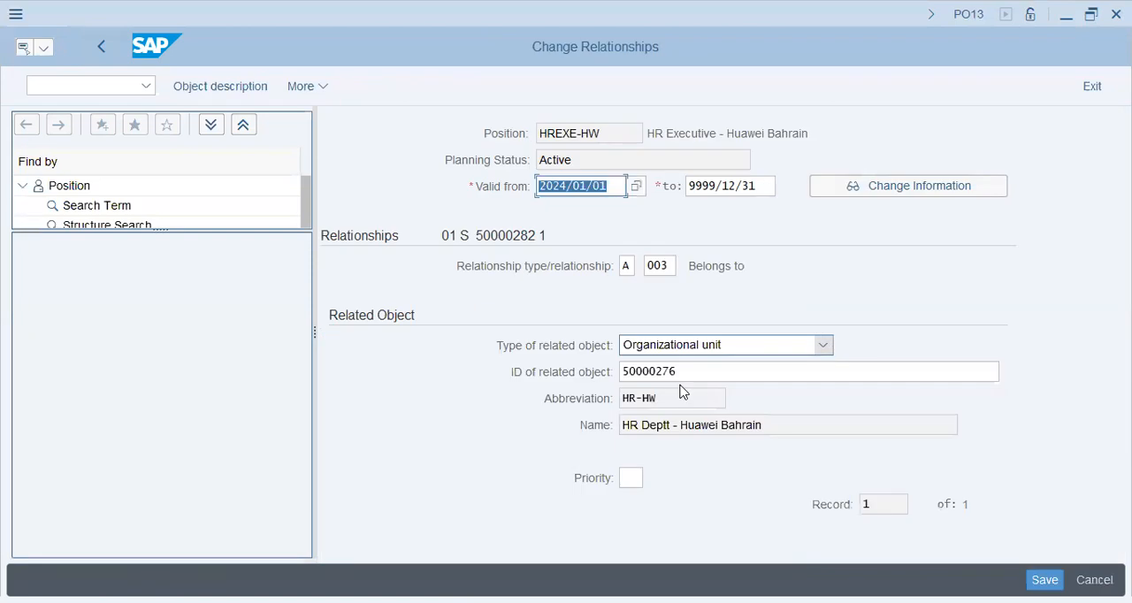
{"action": "left_click", "coordinate": [658, 401]}
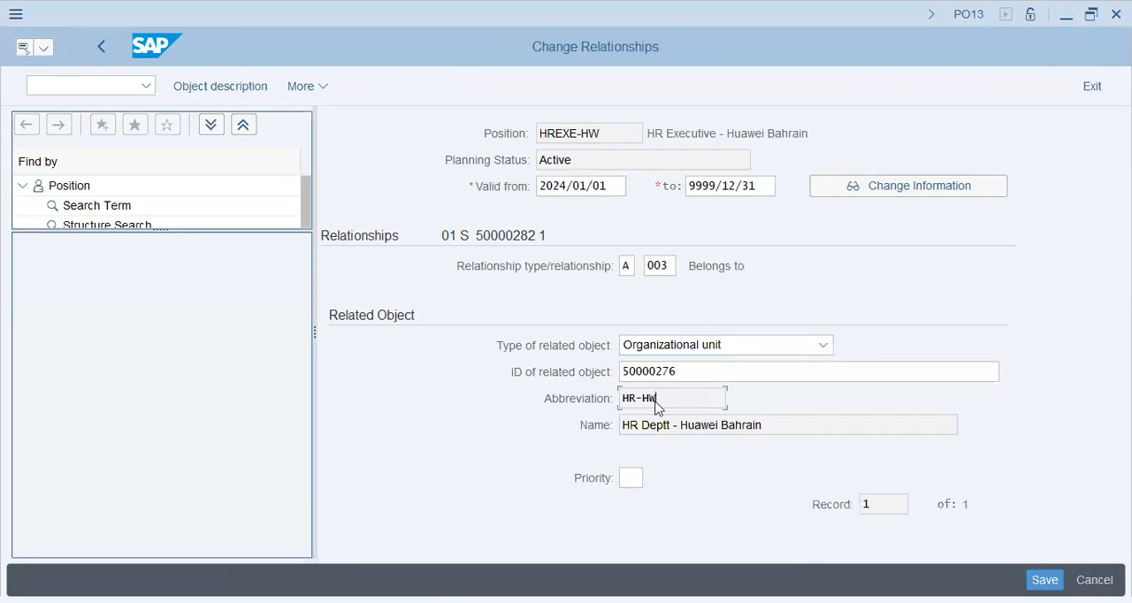
{"action": "left_click", "coordinate": [737, 424]}
{"action": "left_click", "coordinate": [104, 53]}
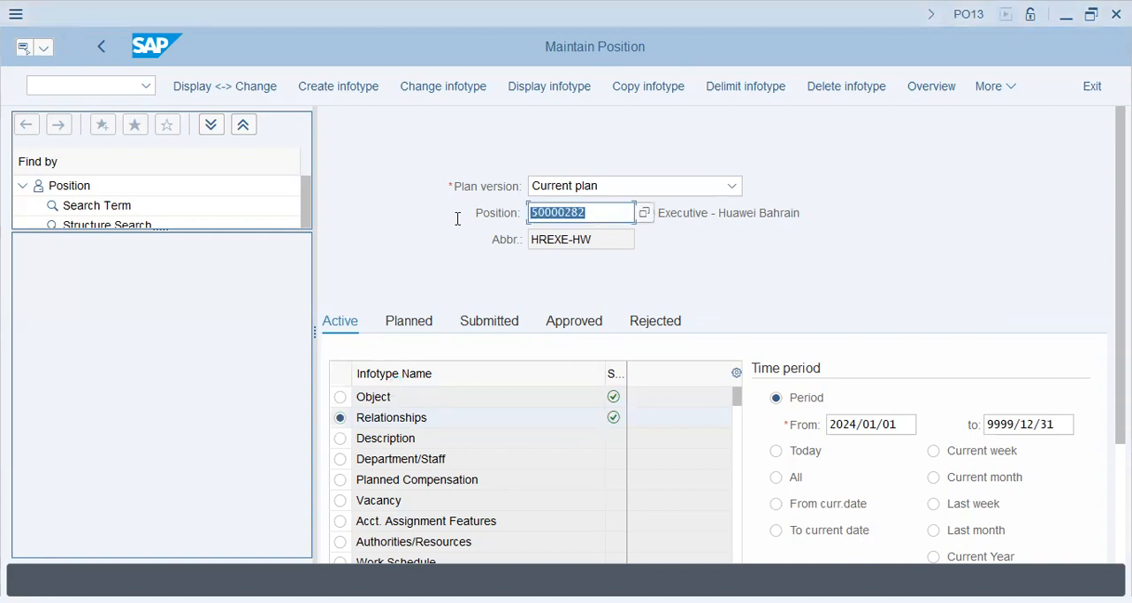
{"action": "key", "text": "BackSpace"}
{"action": "left_click", "coordinate": [343, 94]}
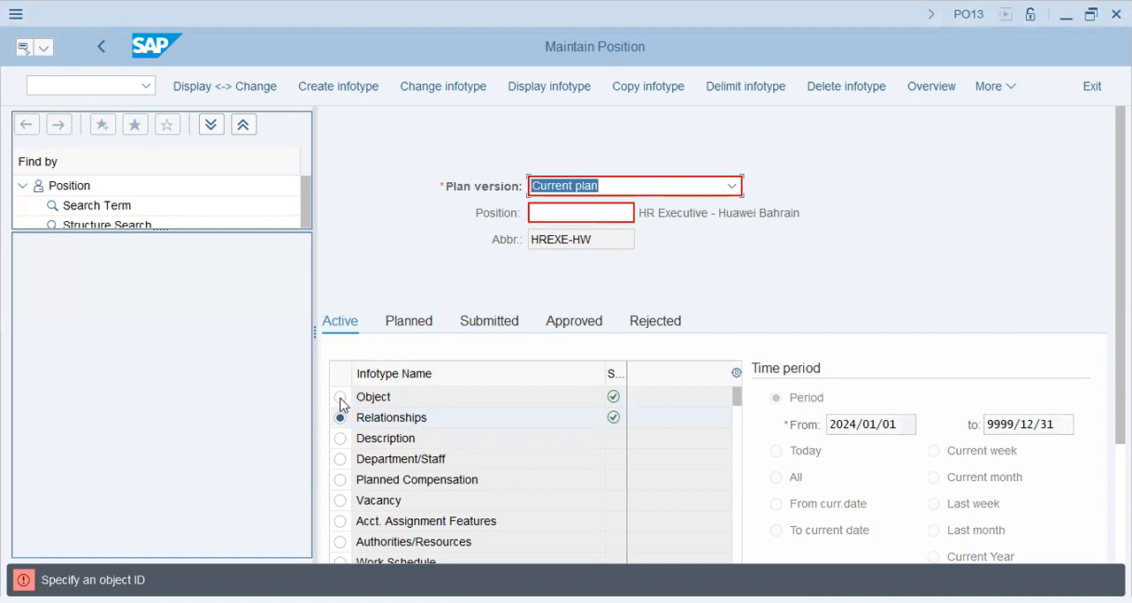
{"action": "left_click", "coordinate": [491, 247]}
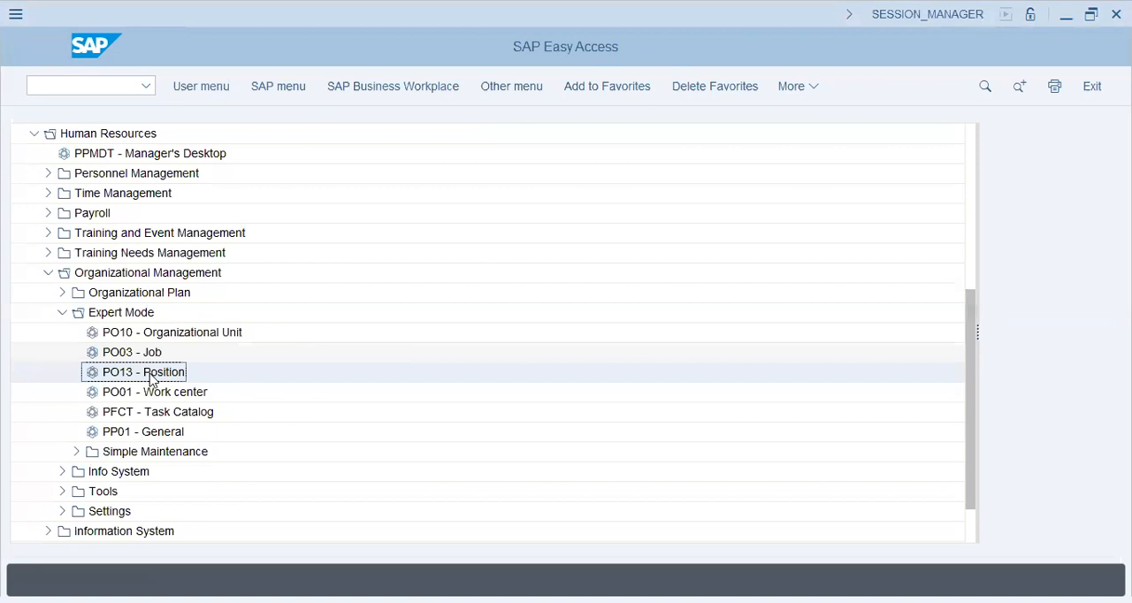
Reopen PO13 - Position and start an Object infotype record for a new position
{"action": "double_click", "coordinate": [151, 377]}
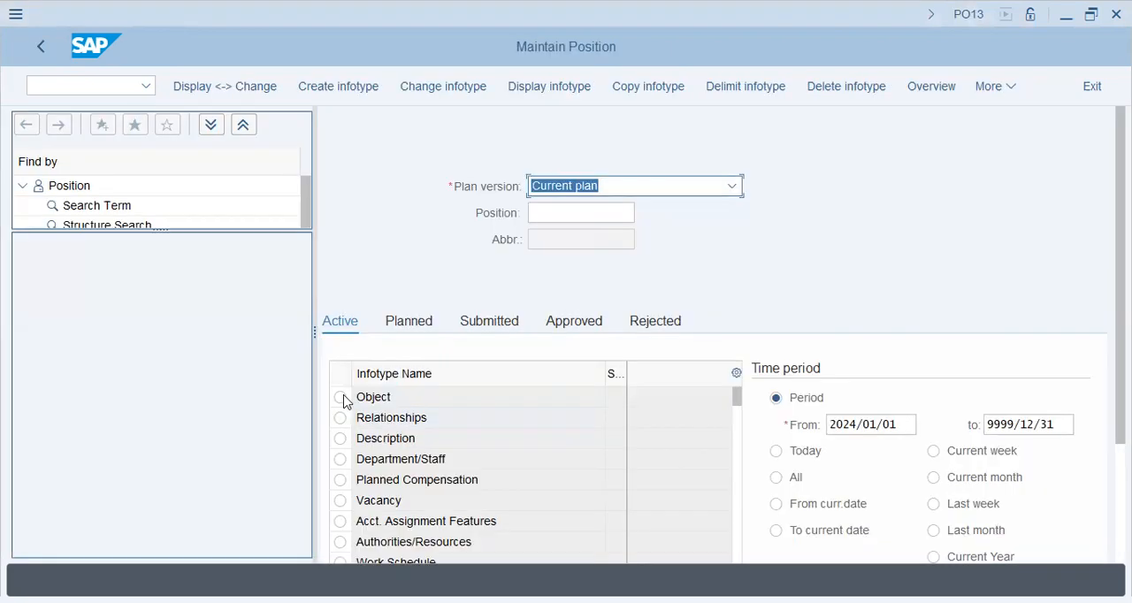
{"action": "left_click", "coordinate": [340, 397]}
{"action": "left_click", "coordinate": [335, 91]}
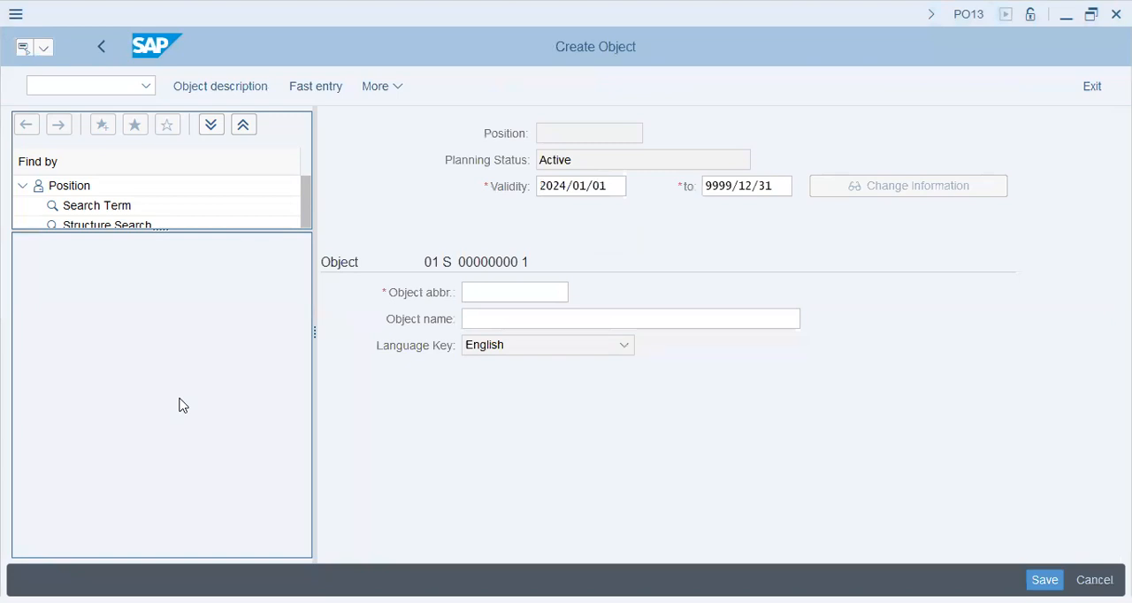
Create the position with abbreviation FinMgr-HW and name Finance Manager - Huawei Bahrain
{"action": "type", "text": "Fin"}
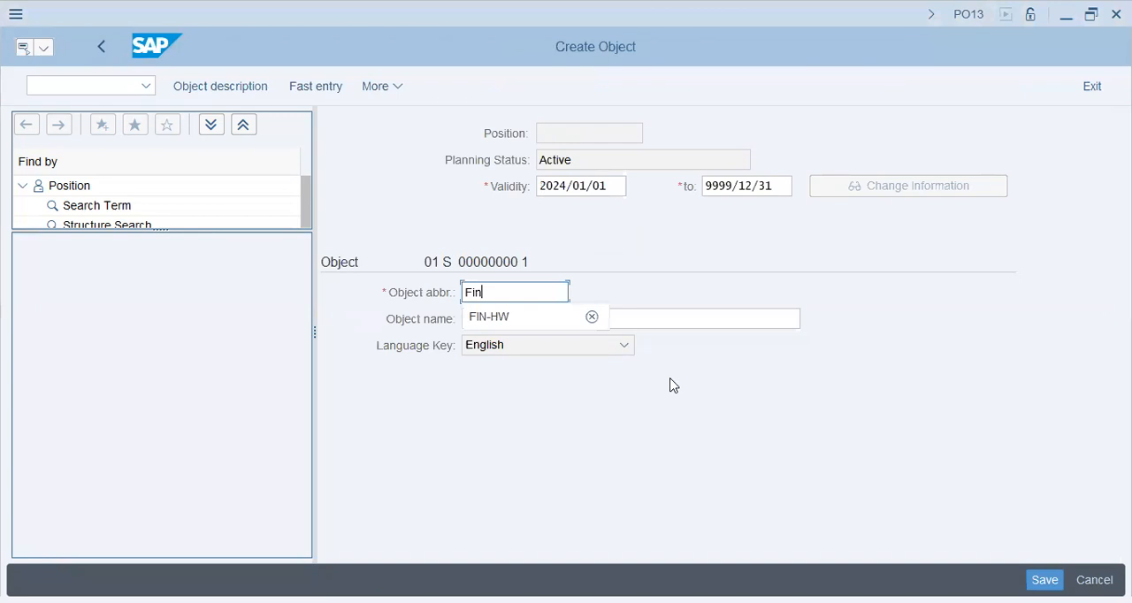
{"action": "type", "text": "Mgr-HW"}
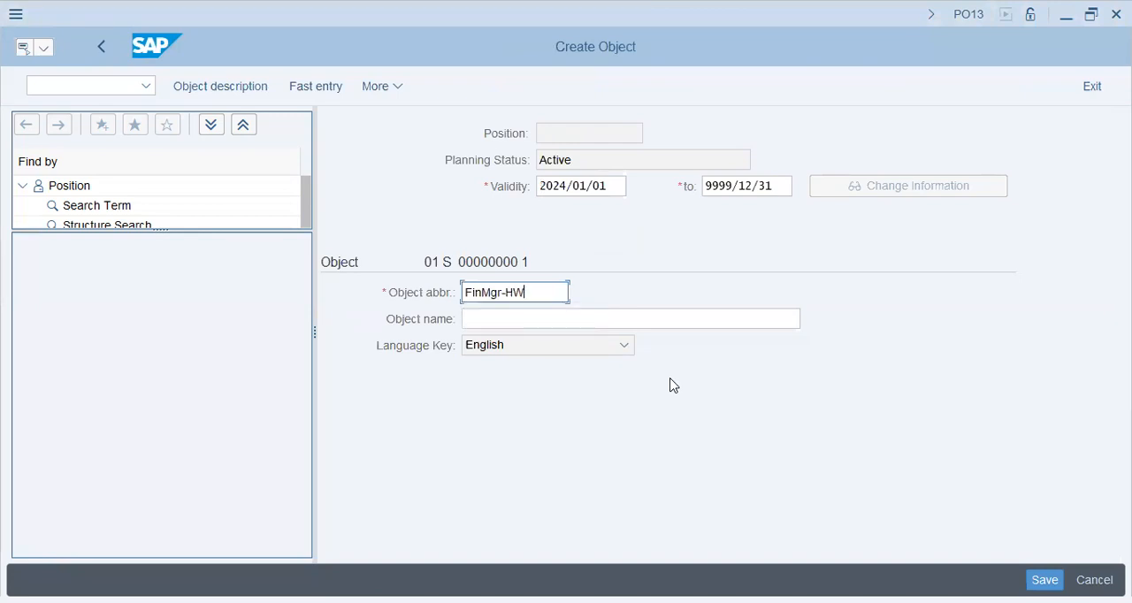
{"action": "key", "text": "Tab"}
{"action": "type", "text": "Finace"}
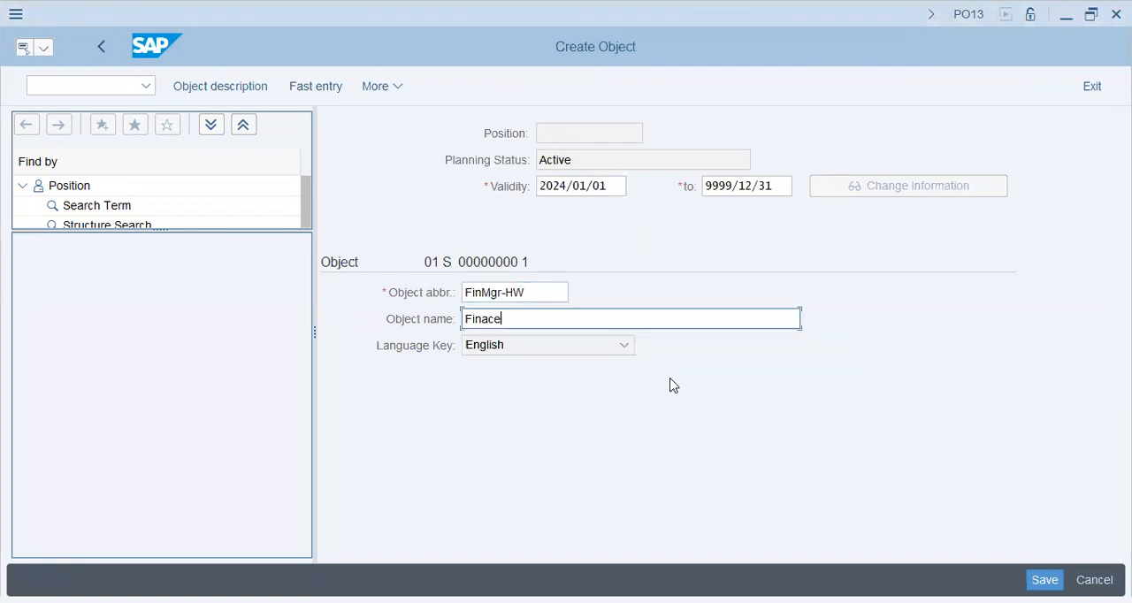
{"action": "key", "text": "BackSpace"}
{"action": "key", "text": "BackSpace"}
{"action": "key", "text": "BackSpace"}
{"action": "type", "text": "ance M"}
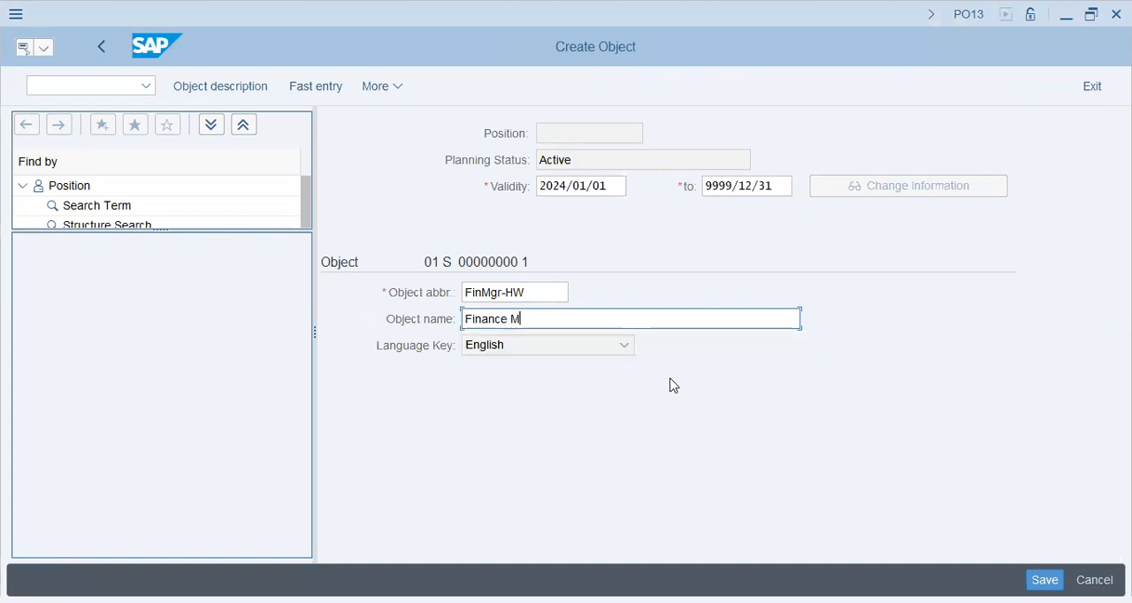
{"action": "type", "text": "anager - Huaw"}
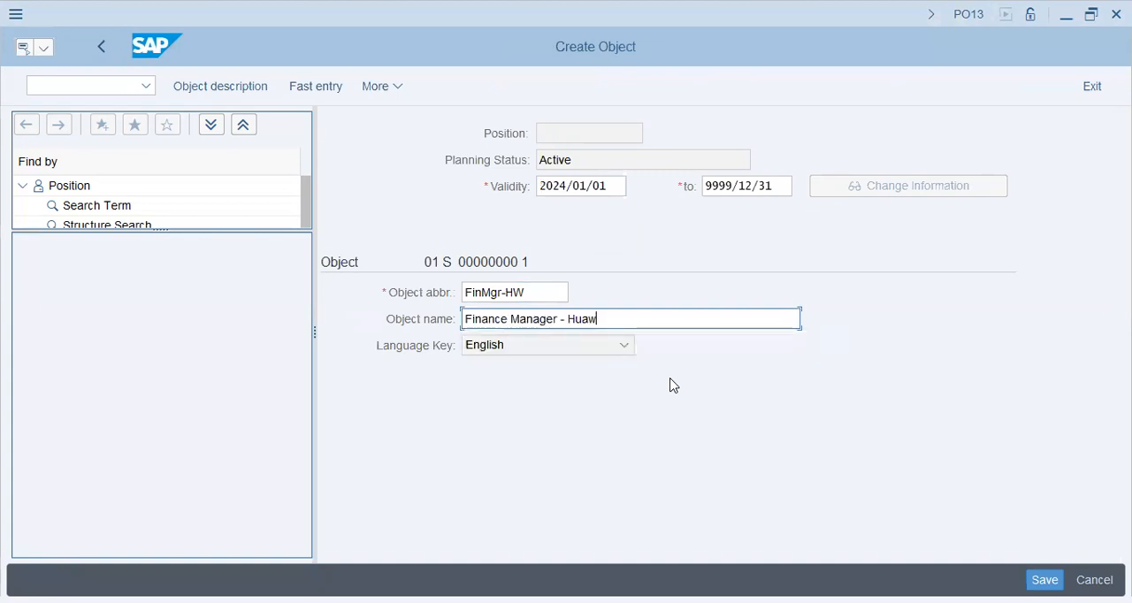
{"action": "type", "text": "ei Bahrain"}
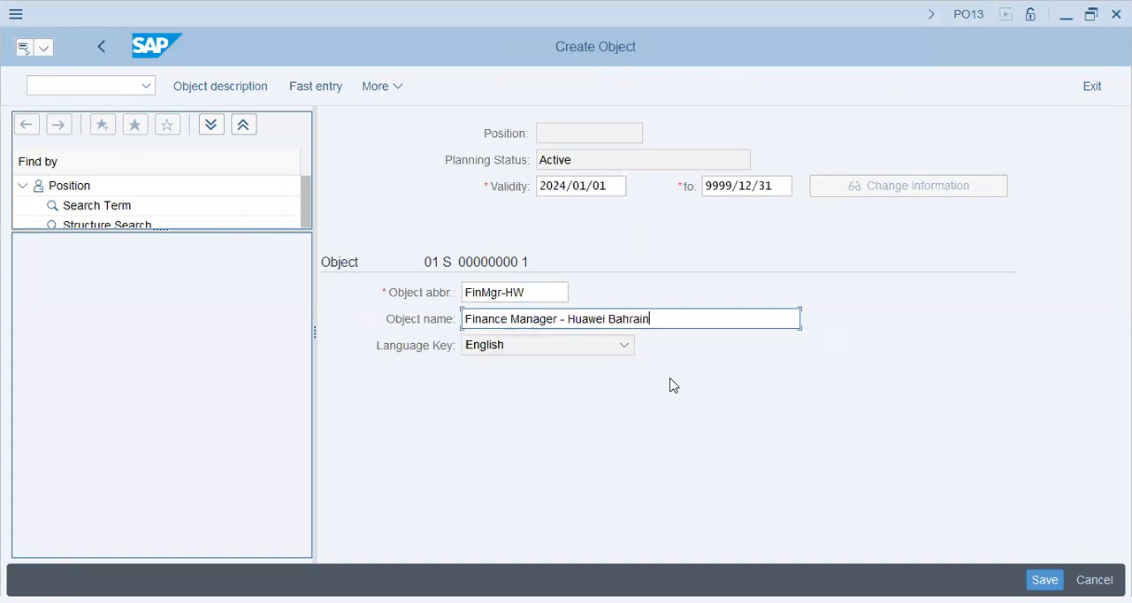
{"action": "key", "text": "Return"}
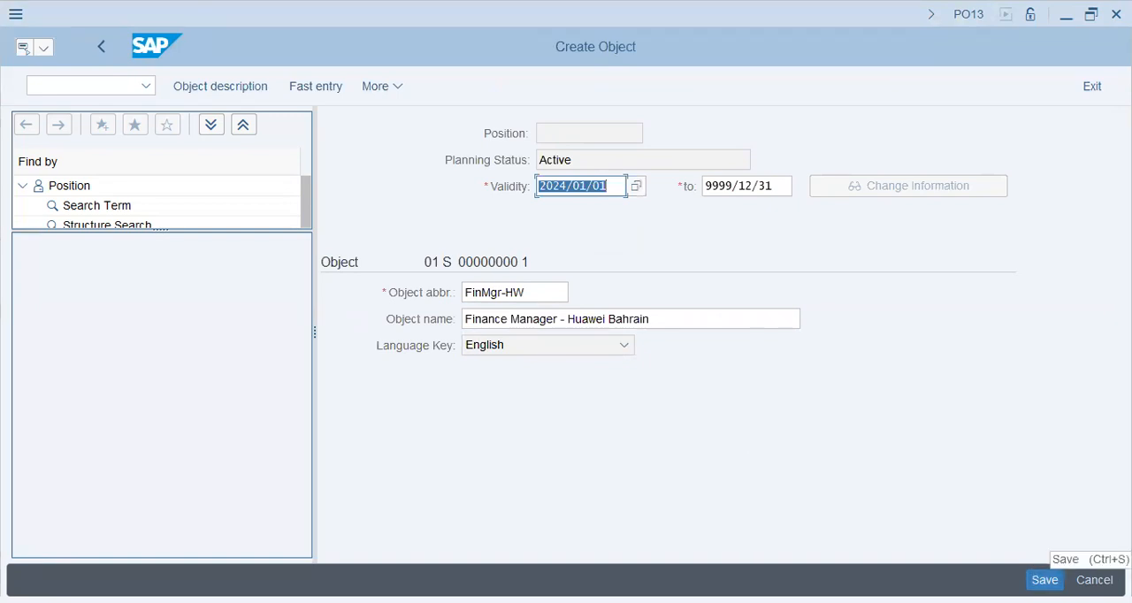
{"action": "left_click", "coordinate": [1044, 578]}
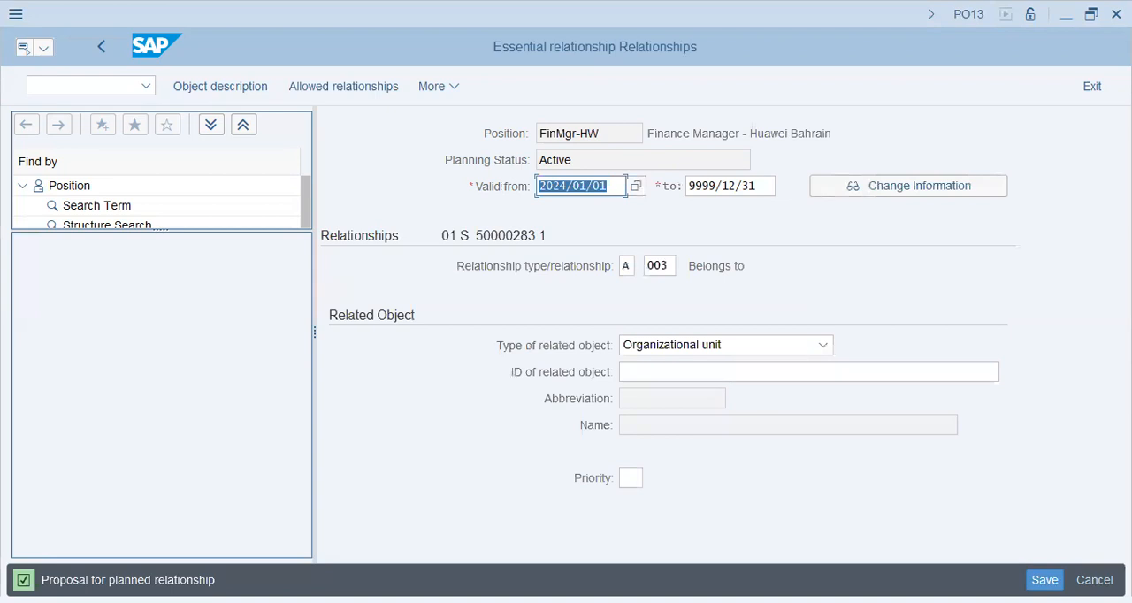
Find Huawei's units in the organizational unit list with huawe, assign the finance manager position to the Finance department unit, and save
{"action": "left_click", "coordinate": [747, 371]}
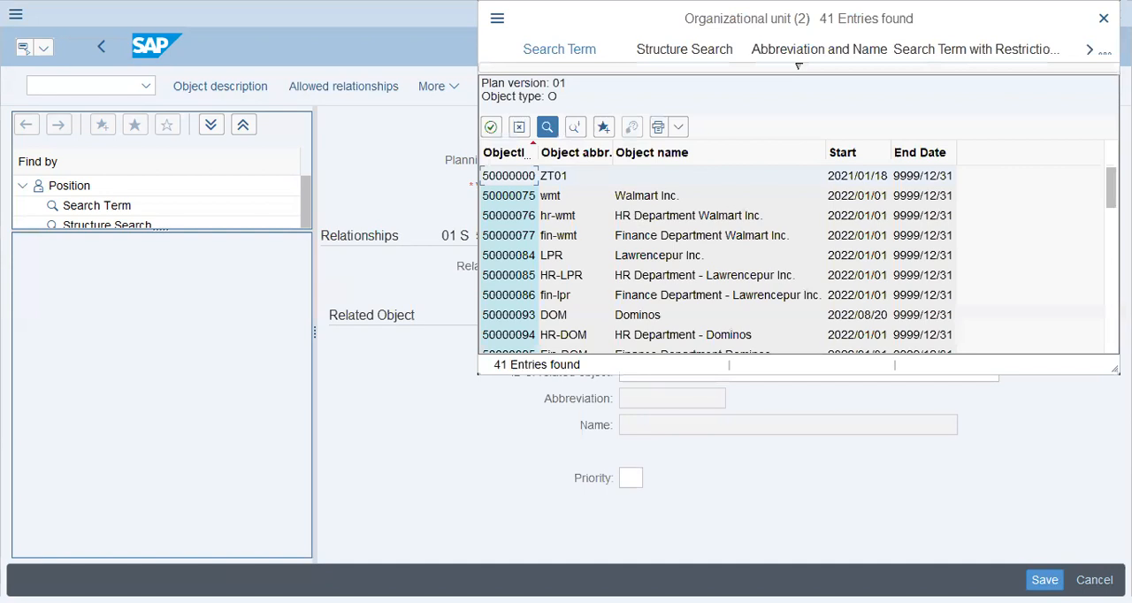
{"action": "type", "text": "hua"}
{"action": "type", "text": "we"}
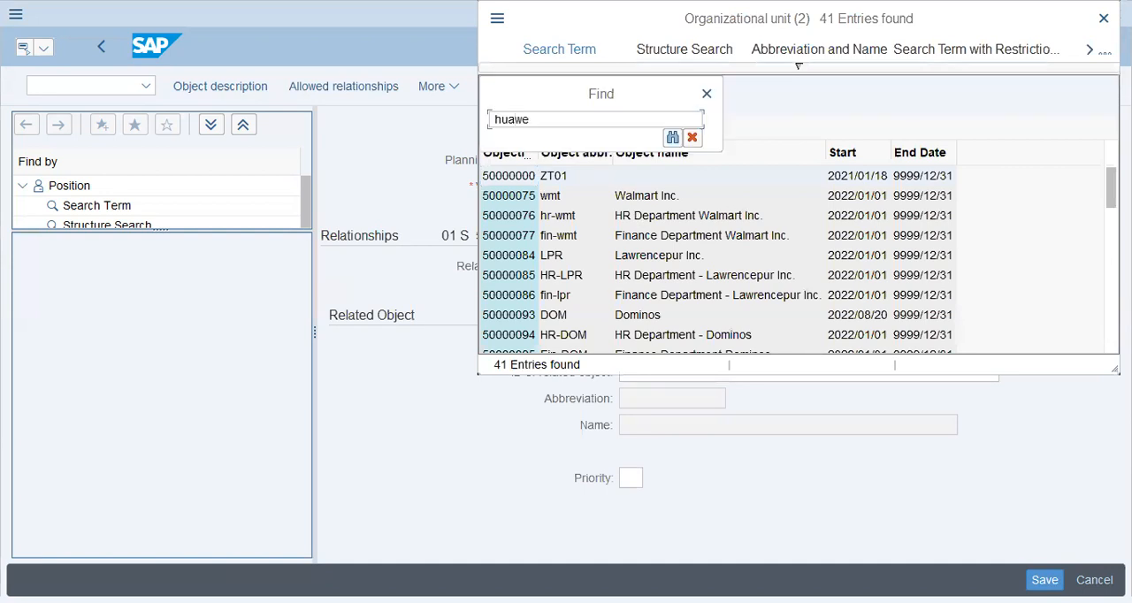
{"action": "key", "text": "Return"}
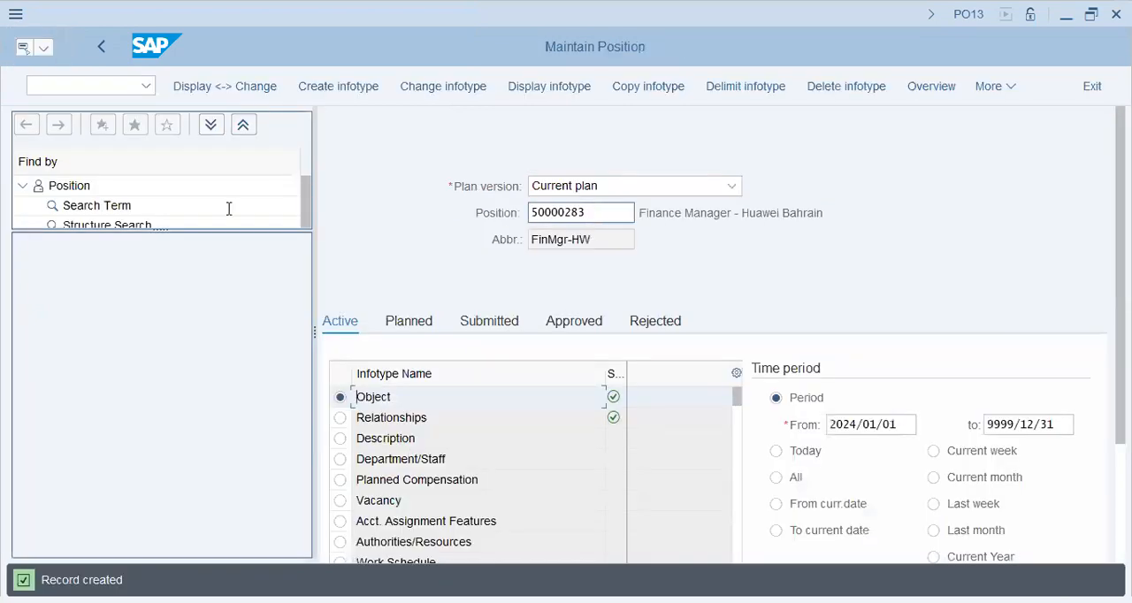
Clear the position number and create a new position with abbreviation FinExe-HW and name Finance Executive - Huawei Bahrain
{"action": "key", "text": "BackSpace"}
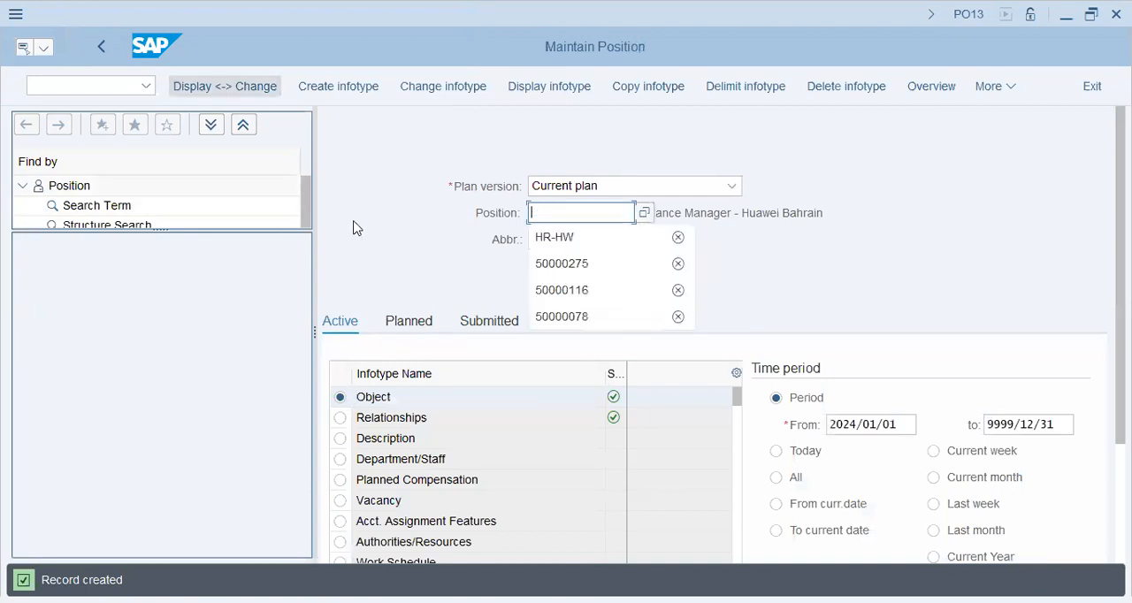
{"action": "left_click", "coordinate": [341, 88]}
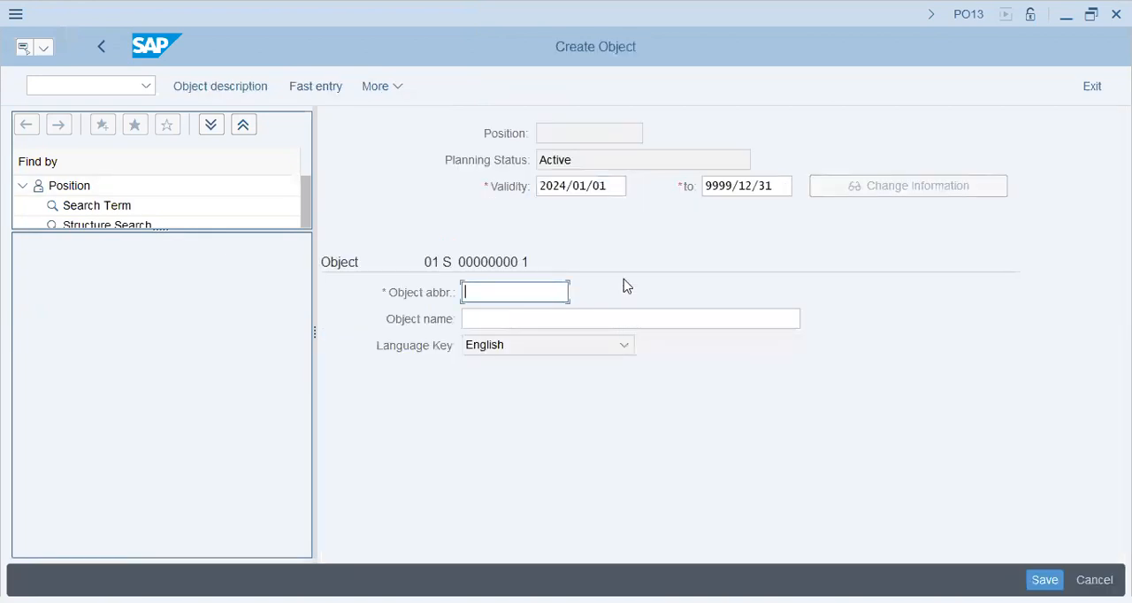
{"action": "type", "text": "FinExe-HW"}
{"action": "key", "text": "Tab"}
{"action": "type", "text": "Fin"}
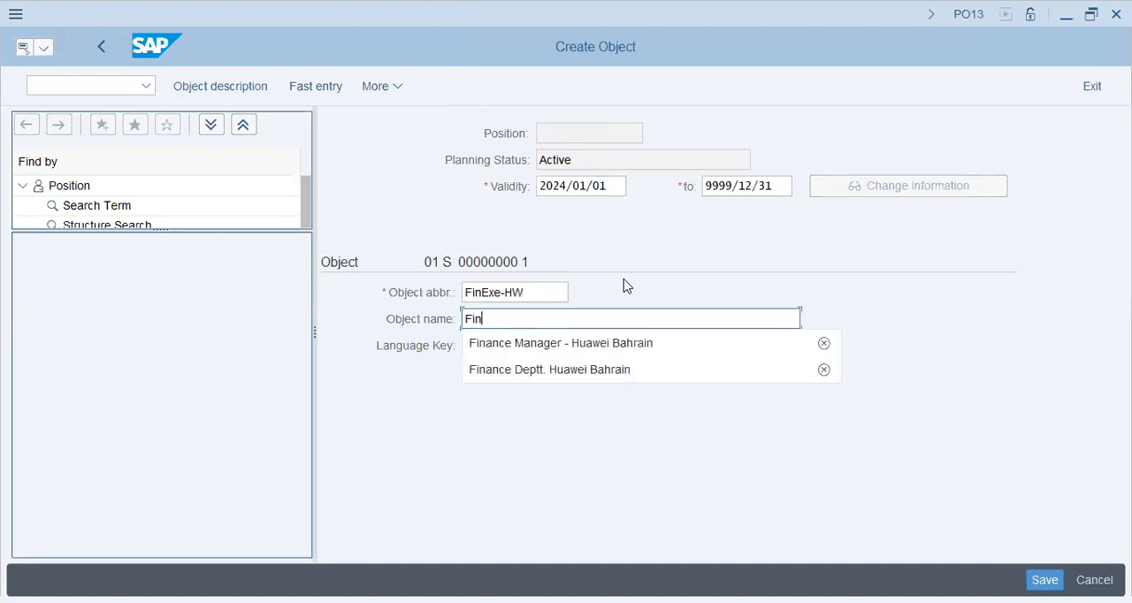
{"action": "type", "text": "ance Exec"}
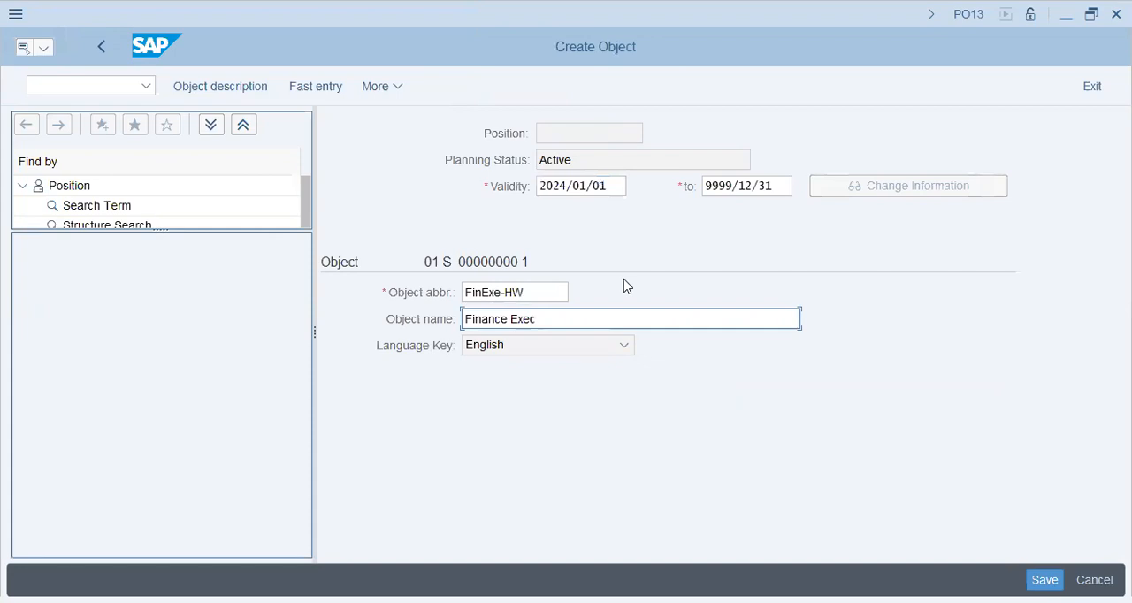
{"action": "type", "text": "utive - Huawei Bahrain"}
{"action": "key", "text": "Return"}
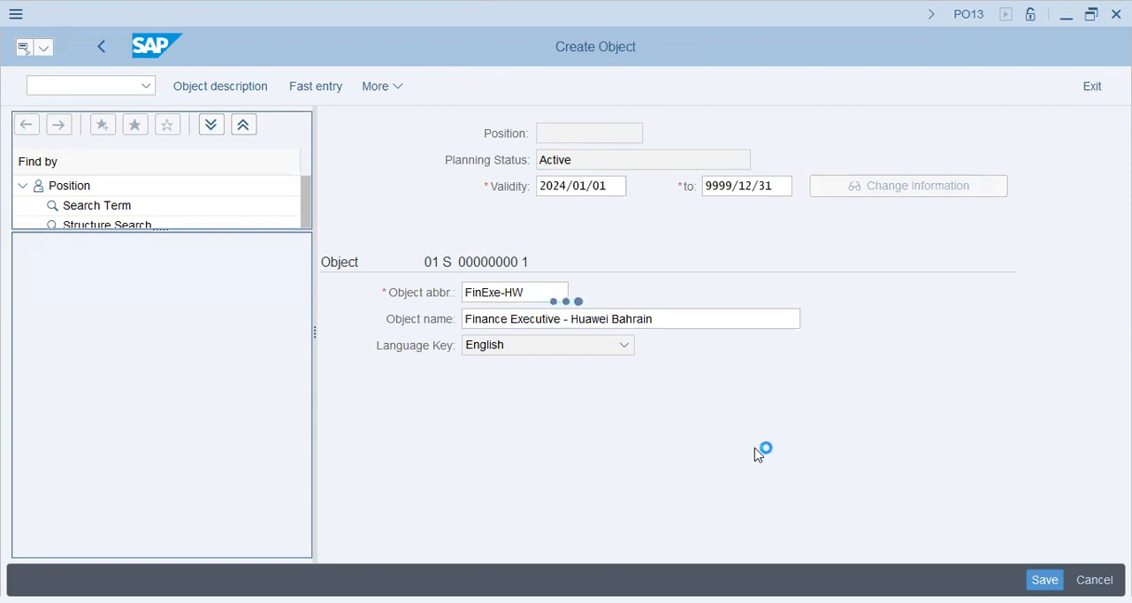
Assign the finance executive position to organizational unit 50000277 through the Belongs to relationship and save the record
{"action": "left_click", "coordinate": [752, 371]}
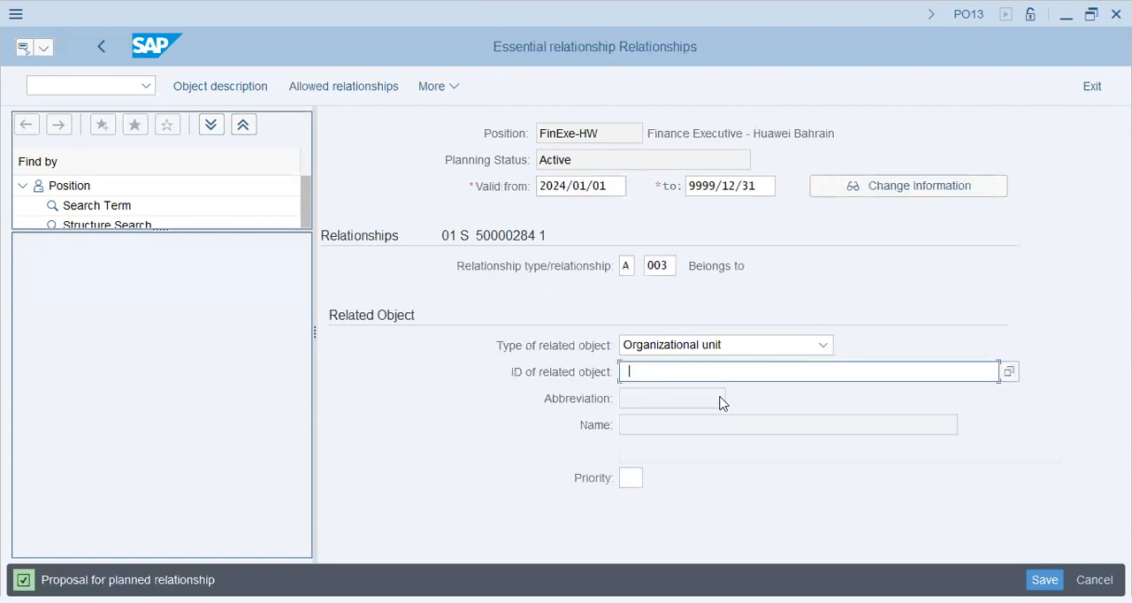
{"action": "type", "text": "50000277"}
{"action": "key", "text": "Return"}
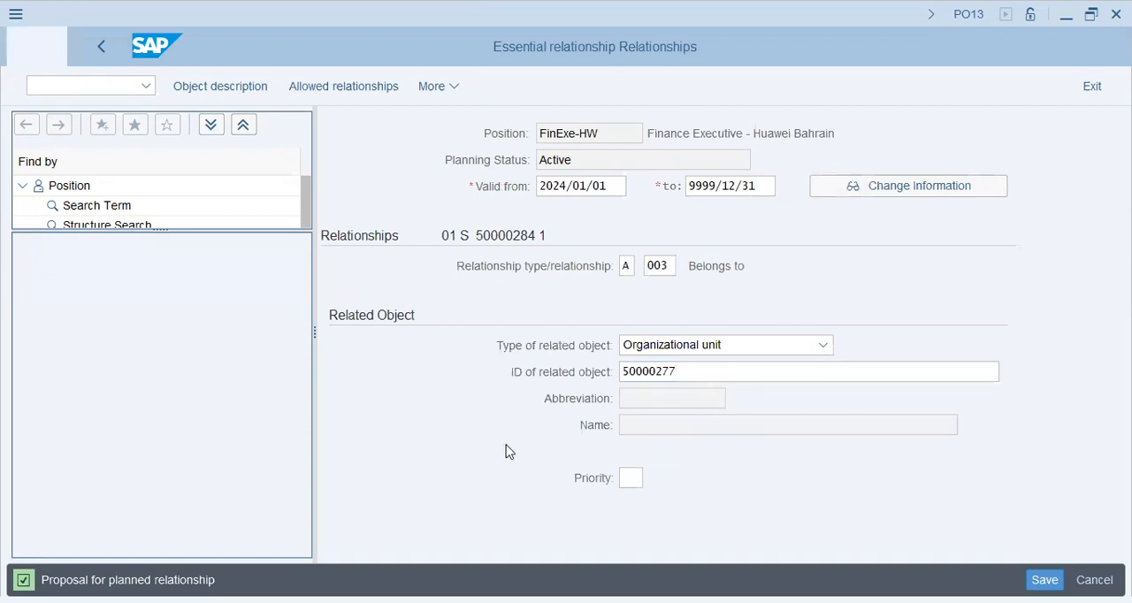
{"action": "left_click_drag", "start_coordinate": [785, 425], "coordinate": [621, 426]}
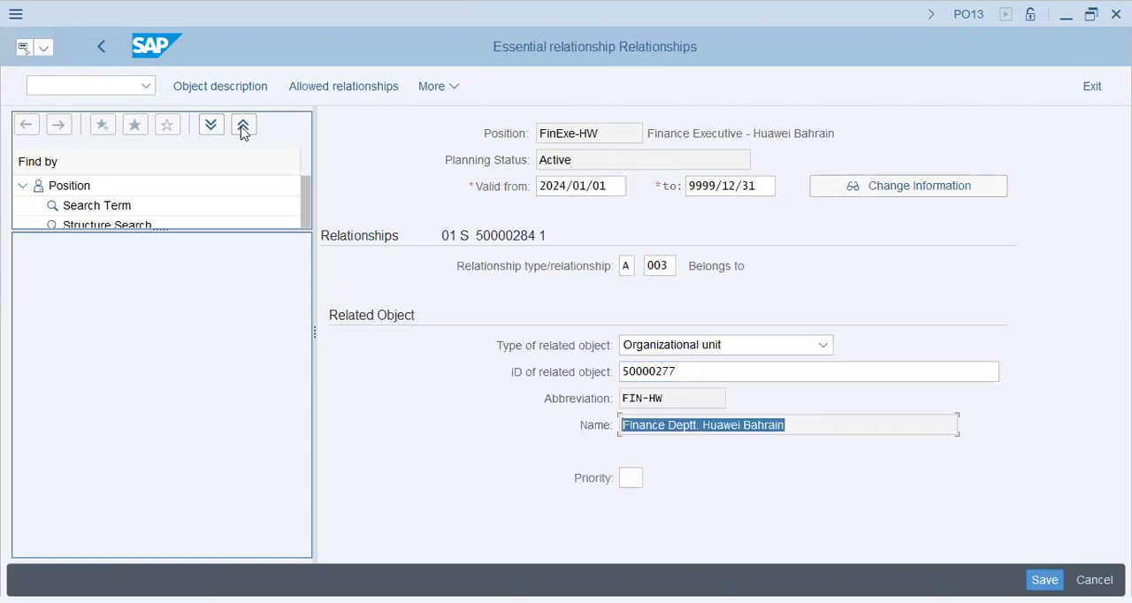
{"action": "left_click_drag", "start_coordinate": [599, 133], "coordinate": [538, 133]}
{"action": "left_click", "coordinate": [1045, 580]}
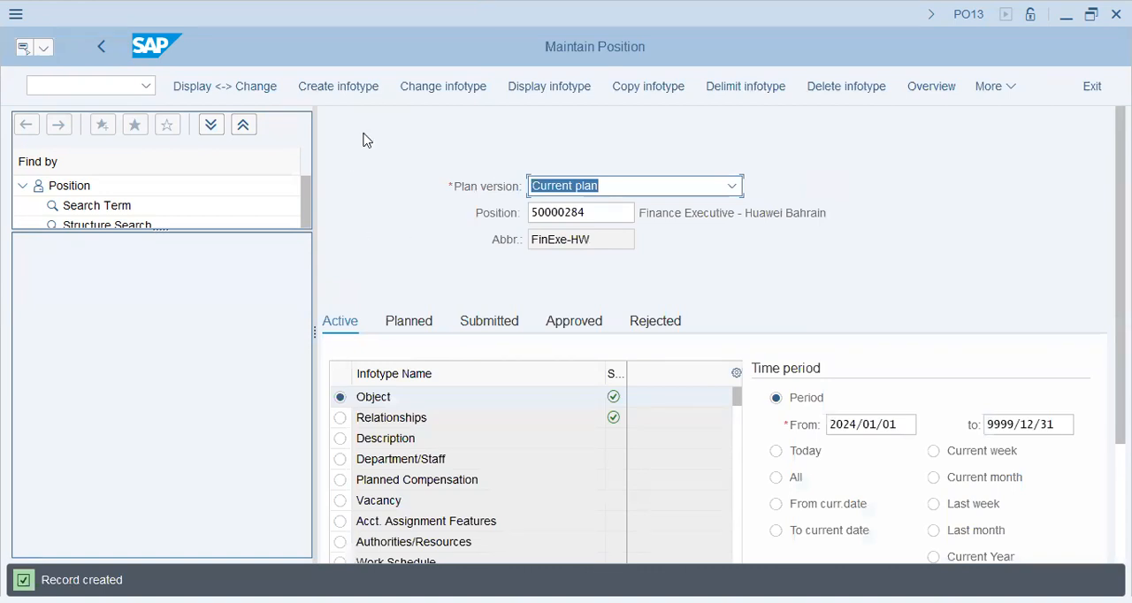
Clear the position number and create a new position with abbreviation SaleMgr-HW and name Sales Manager - Huawei Bahrain
{"action": "left_click", "coordinate": [366, 88]}
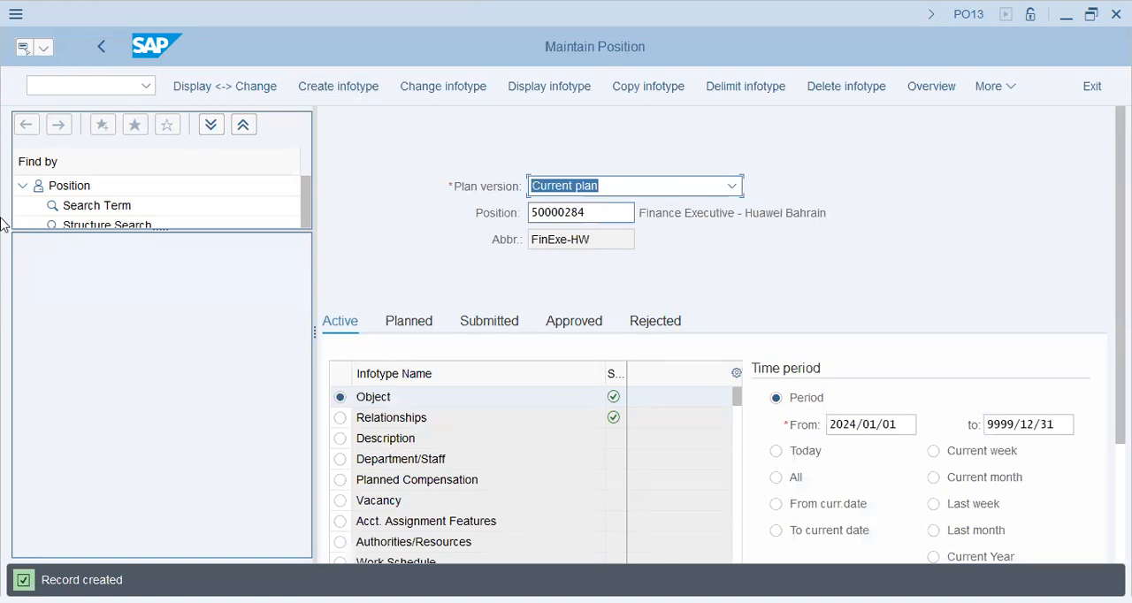
{"action": "key", "text": "Tab"}
{"action": "key", "text": "BackSpace"}
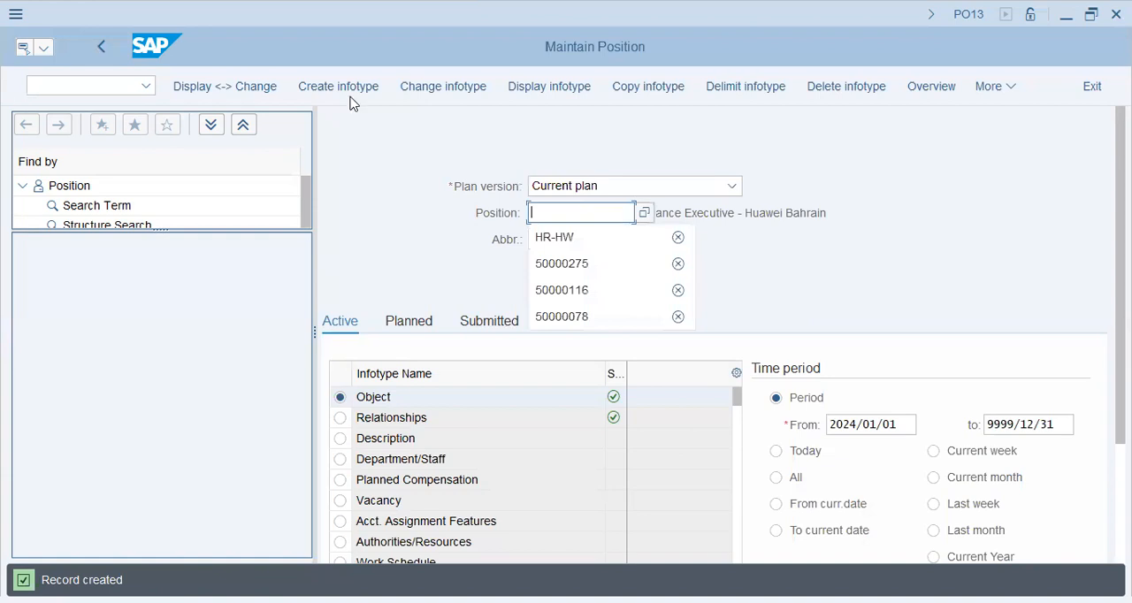
{"action": "left_click", "coordinate": [421, 238]}
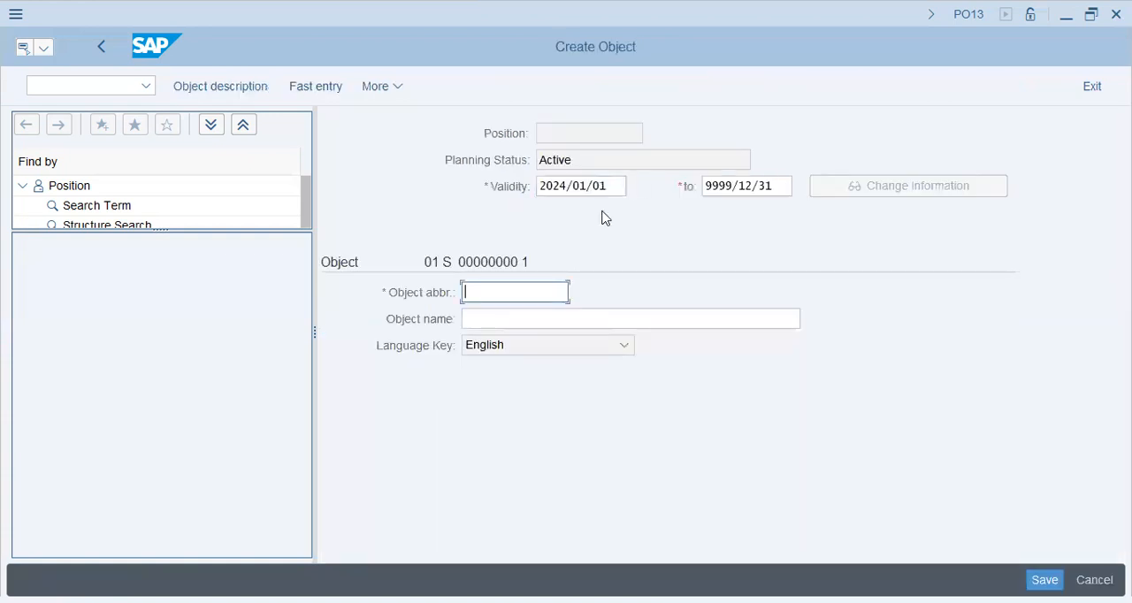
{"action": "type", "text": "SaleMgr-HW"}
{"action": "key", "text": "Tab"}
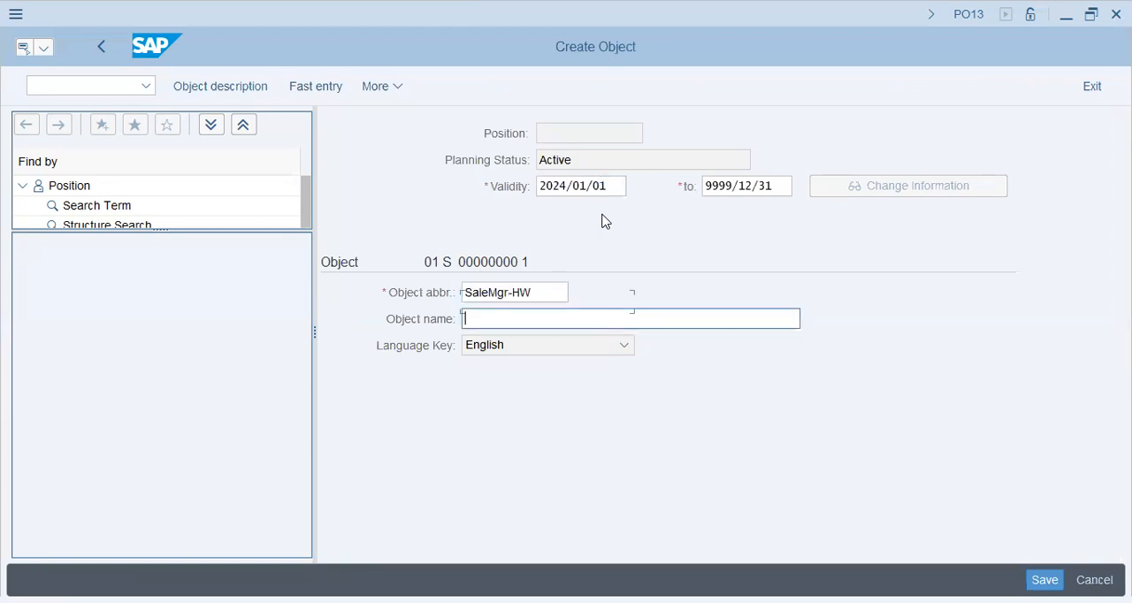
{"action": "type", "text": "Sales Manager - Huawe"}
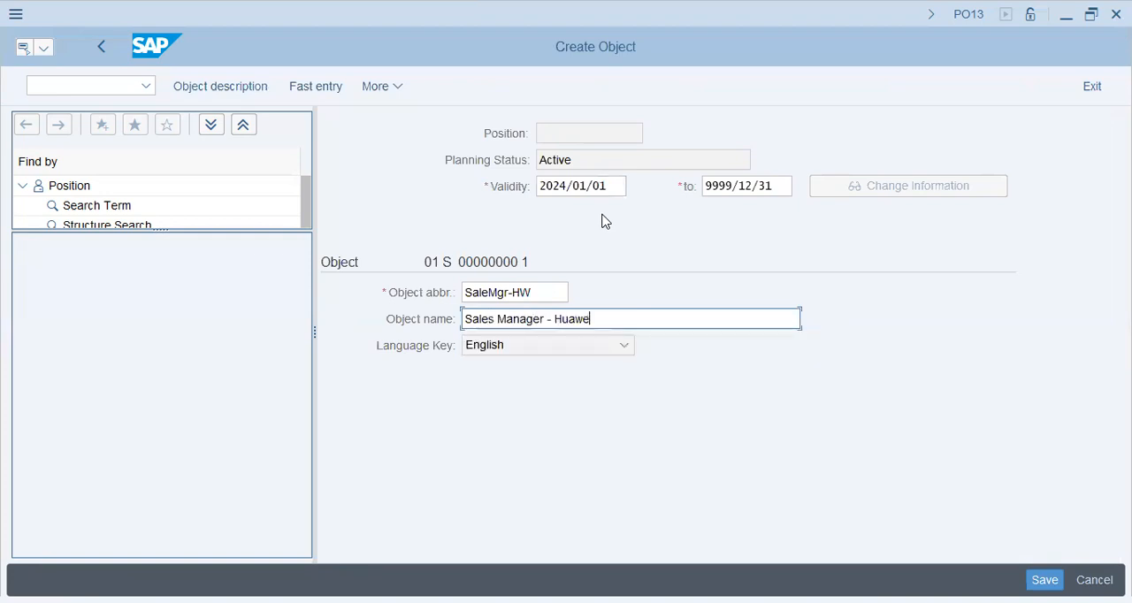
{"action": "type", "text": "i Bahrain"}
{"action": "key", "text": "Return"}
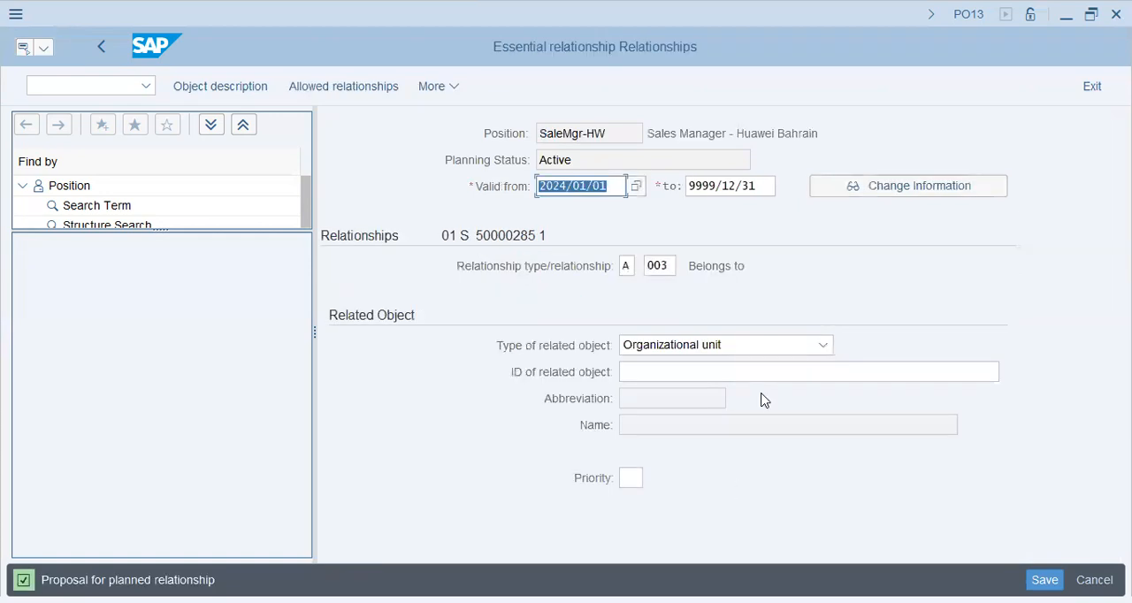
Look up Sales Deptt - Huawei Bahrain, unit 50000278, assign the sales manager position to it through Belongs to, and save
{"action": "left_click", "coordinate": [1000, 371]}
{"action": "left_click", "coordinate": [1015, 372]}
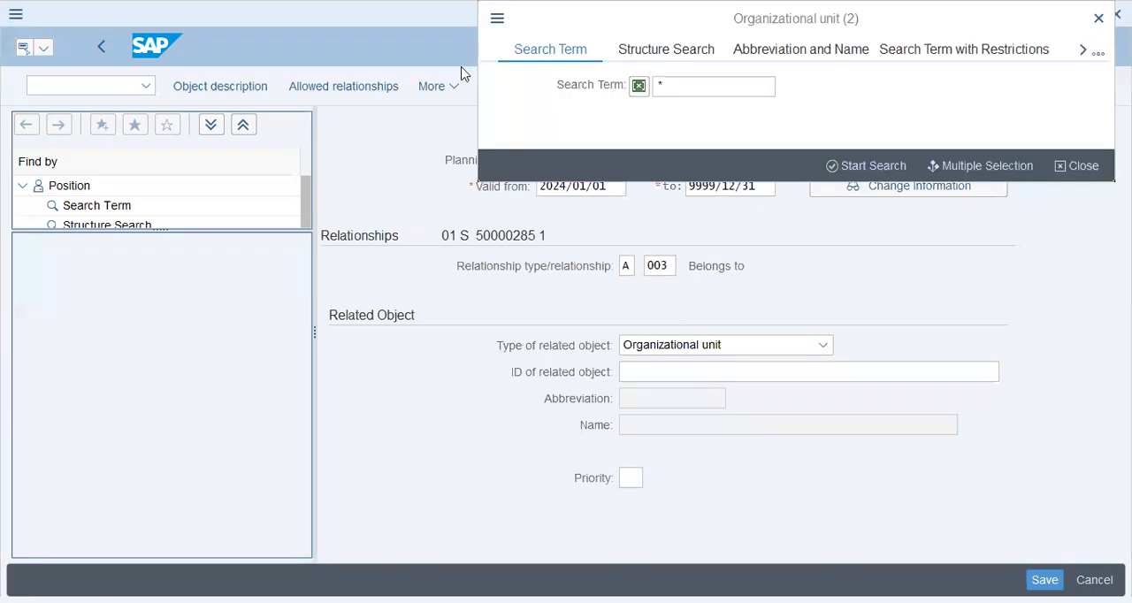
{"action": "left_click", "coordinate": [879, 168]}
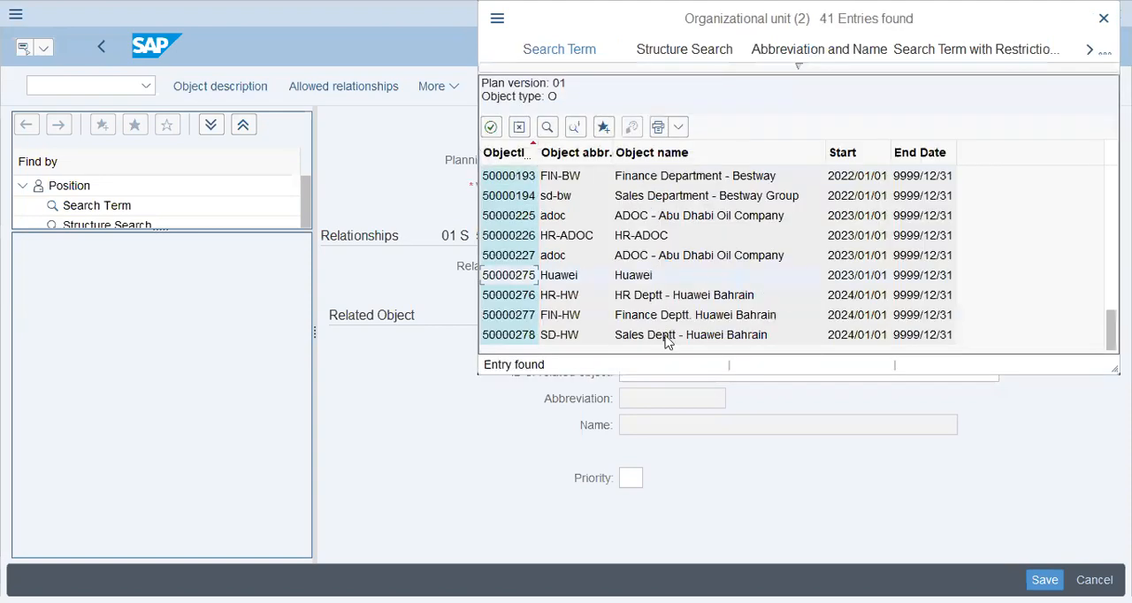
{"action": "left_click", "coordinate": [664, 335]}
{"action": "left_click", "coordinate": [700, 360]}
{"action": "left_click", "coordinate": [699, 361]}
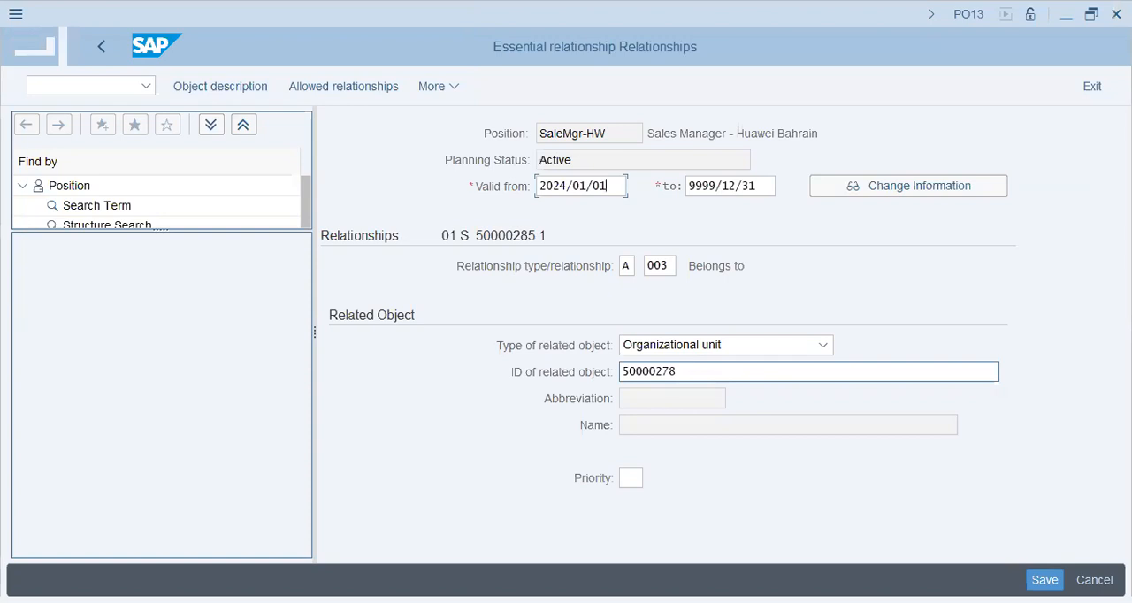
{"action": "left_click", "coordinate": [644, 492]}
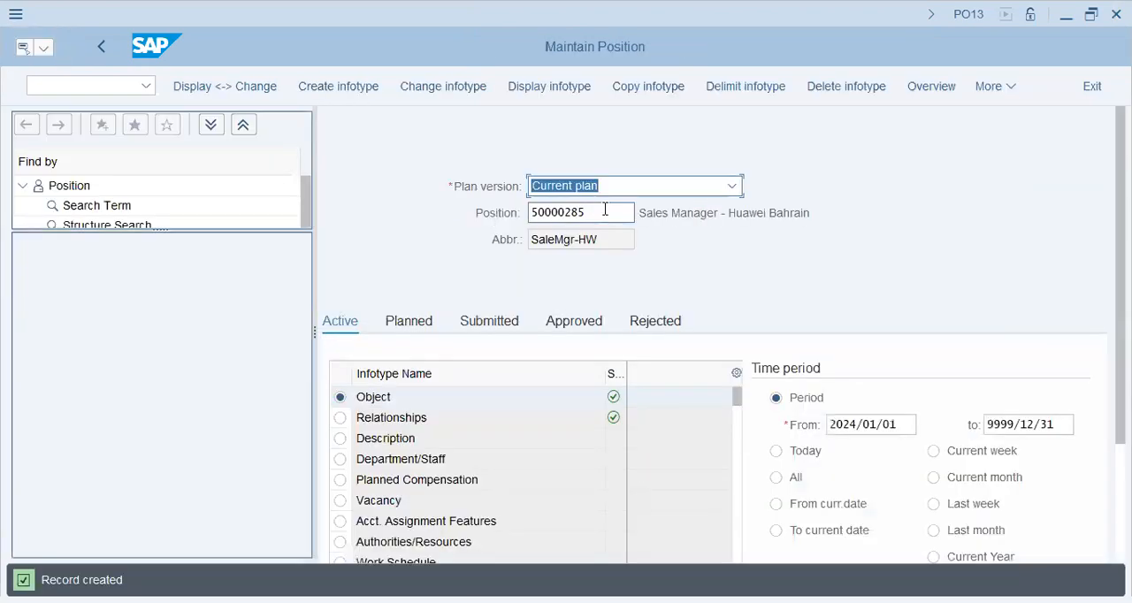
Clear the position number and create a new position with abbreviation SaleExe-Hw and name Sales Executive - Huawei Bahrain
{"action": "key", "text": "BackSpace"}
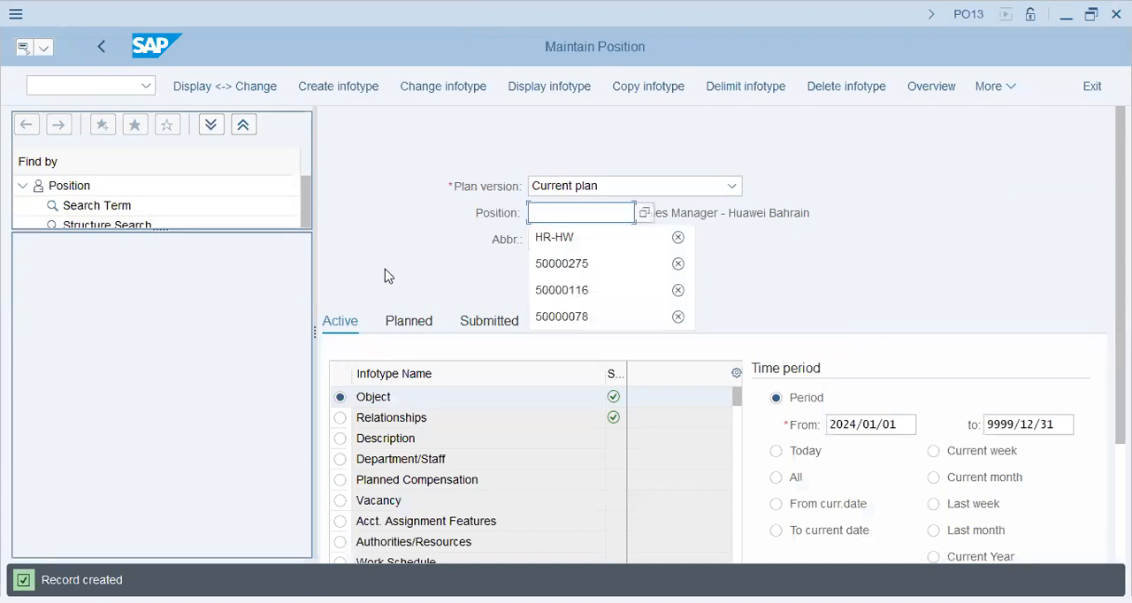
{"action": "key", "text": "Escape"}
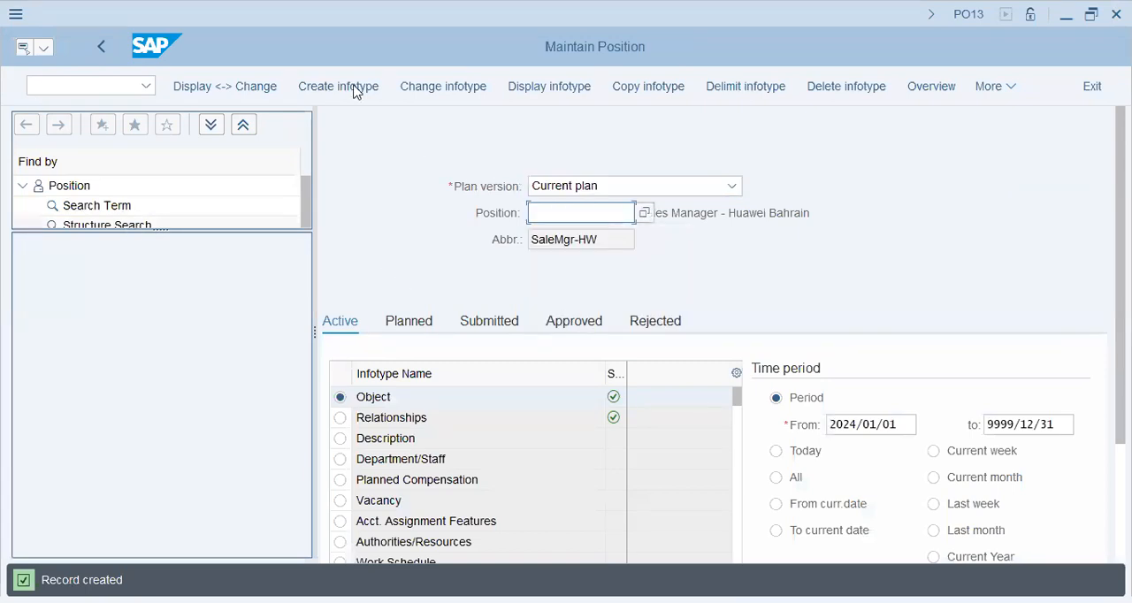
{"action": "left_click", "coordinate": [489, 323]}
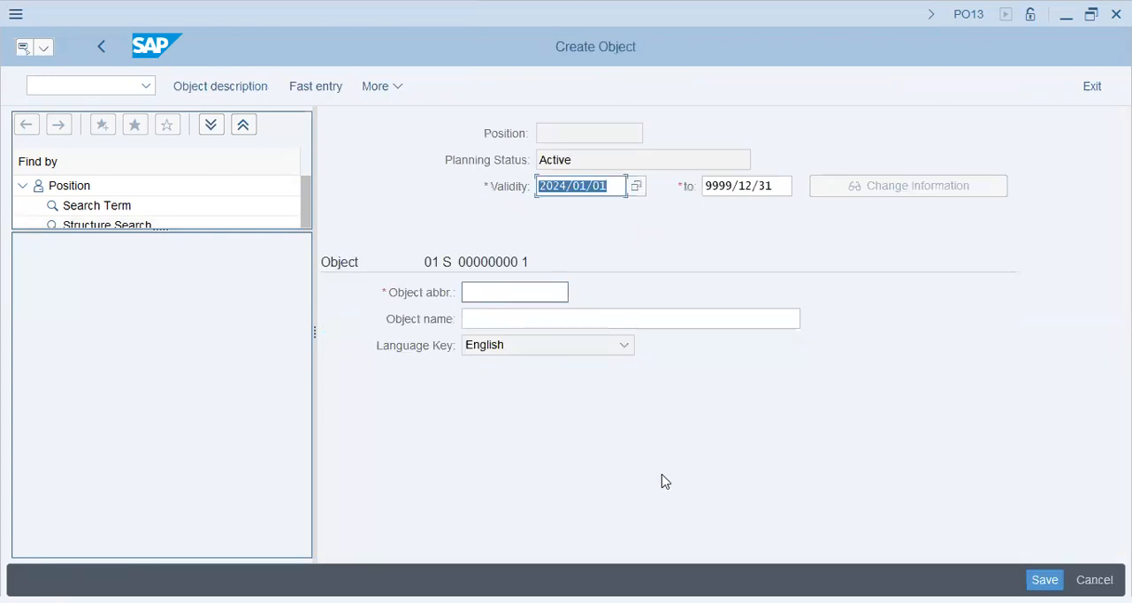
{"action": "type", "text": "SaleE"}
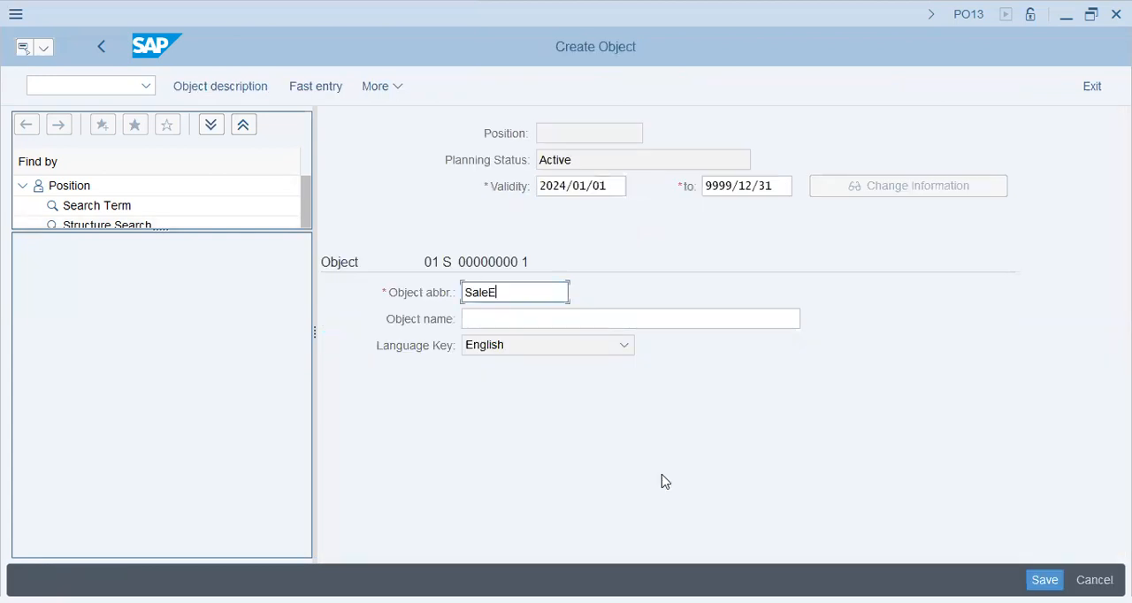
{"action": "type", "text": "xe_"}
{"action": "key", "text": "BackSpace"}
{"action": "type", "text": "-Hw"}
{"action": "key", "text": "Tab"}
{"action": "type", "text": "Sales E"}
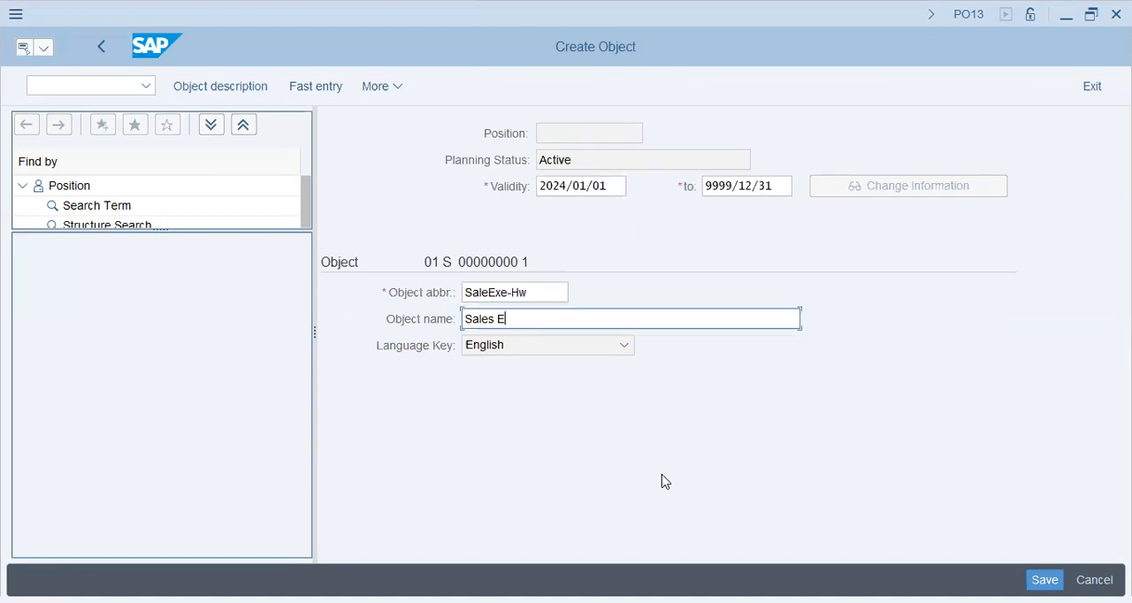
{"action": "type", "text": "xecutive - Huawei Bahrain"}
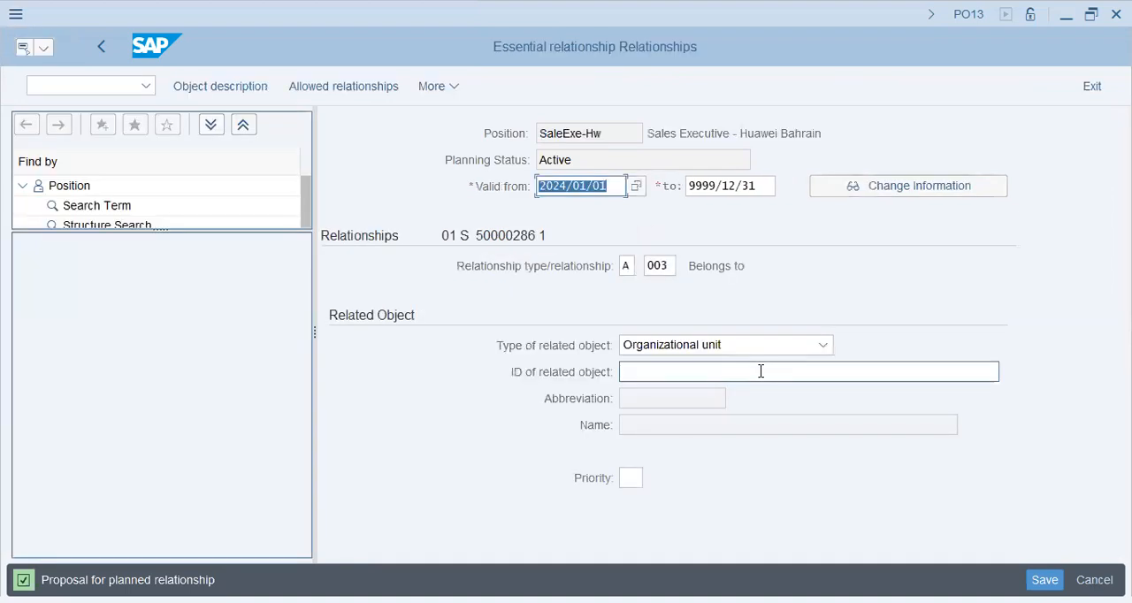
Assign the sales executive position to organizational unit 50000278 through the Belongs to relationship and save the record
{"action": "left_click", "coordinate": [727, 373]}
{"action": "type", "text": "50000278"}
{"action": "key", "text": "Return"}
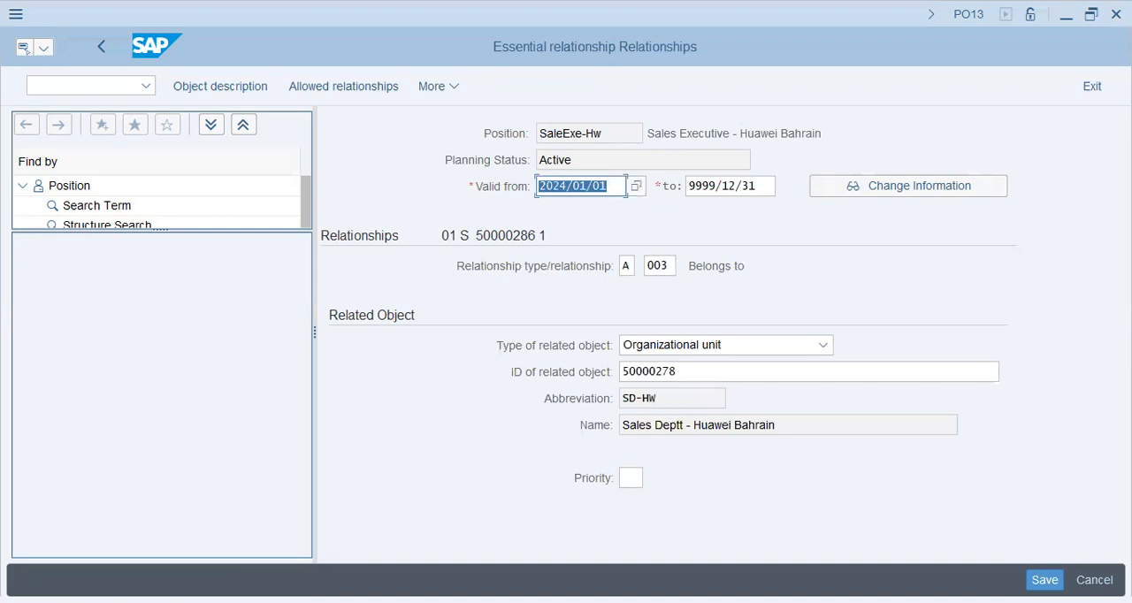
{"action": "key", "text": "ctrl+s"}
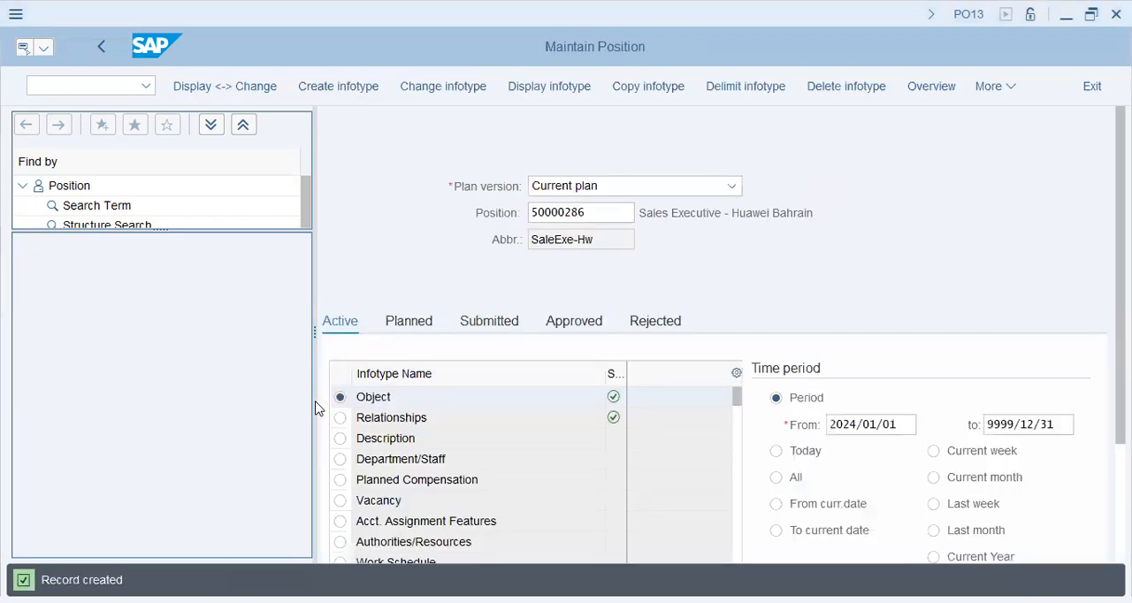
Leave position maintenance and start the PPOM_OLD transaction using /nppom_old
{"action": "left_click", "coordinate": [116, 86]}
{"action": "type", "text": "pp"}
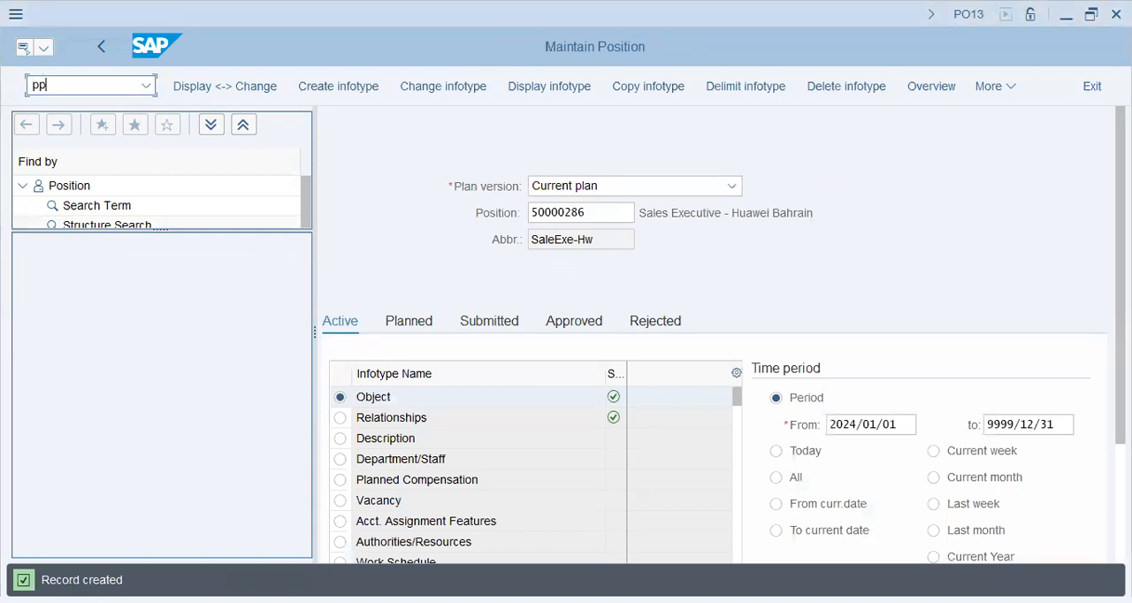
{"action": "key", "text": "BackSpace"}
{"action": "key", "text": "BackSpace"}
{"action": "type", "text": "/nppom_old"}
{"action": "key", "text": "Return"}
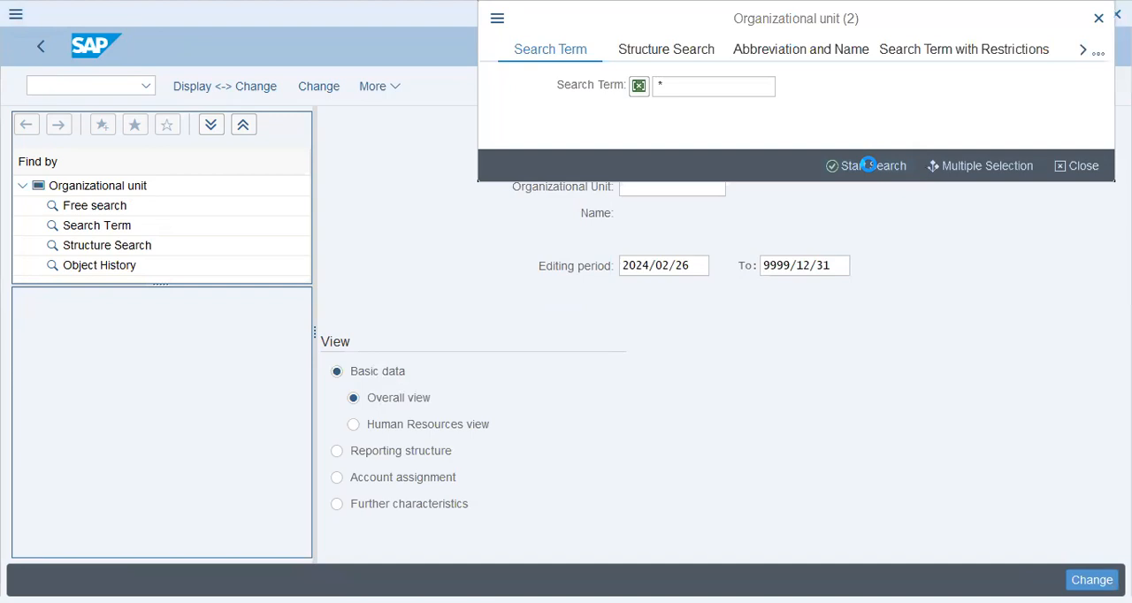
Search all organizational units for "hua", choose the Huawei unit 50000275, and open its organizational structure for change
{"action": "left_click", "coordinate": [874, 167]}
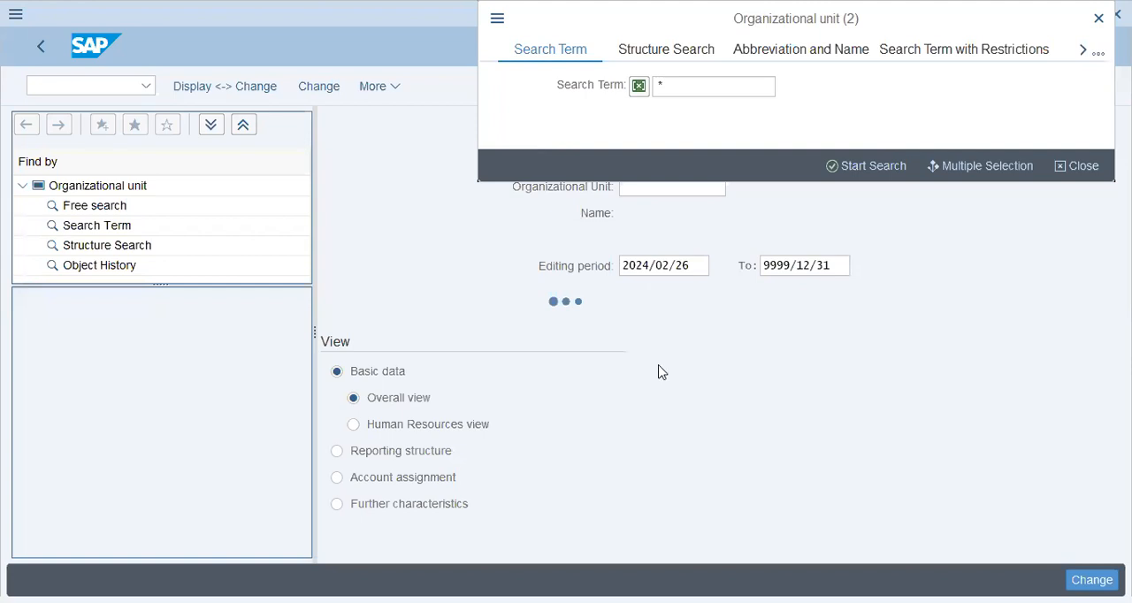
{"action": "key", "text": "ctrl+f"}
{"action": "type", "text": "hua"}
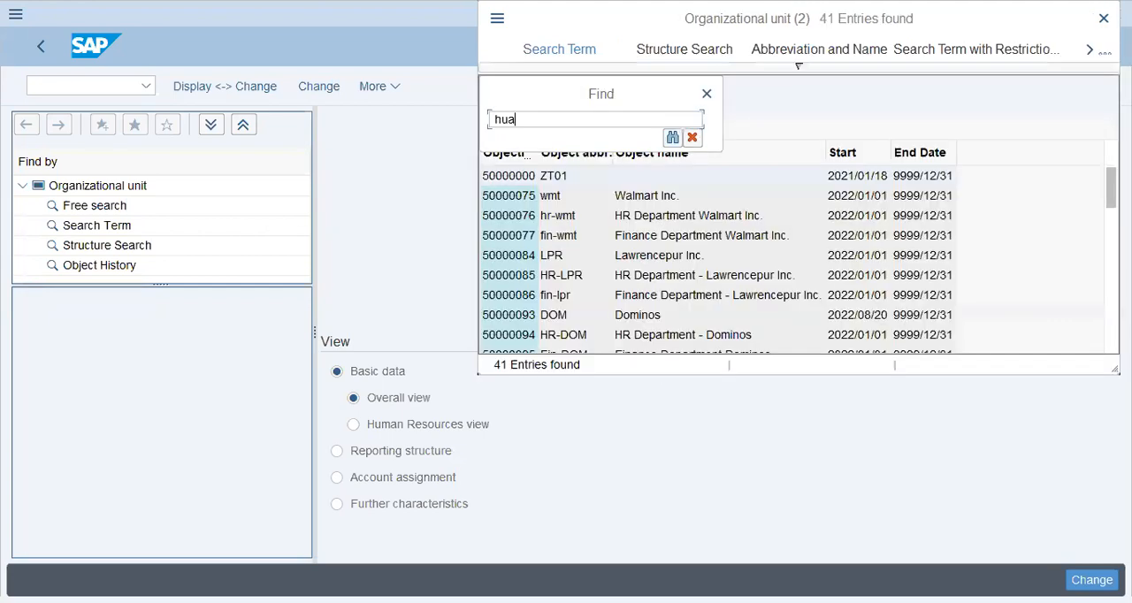
{"action": "key", "text": "Return"}
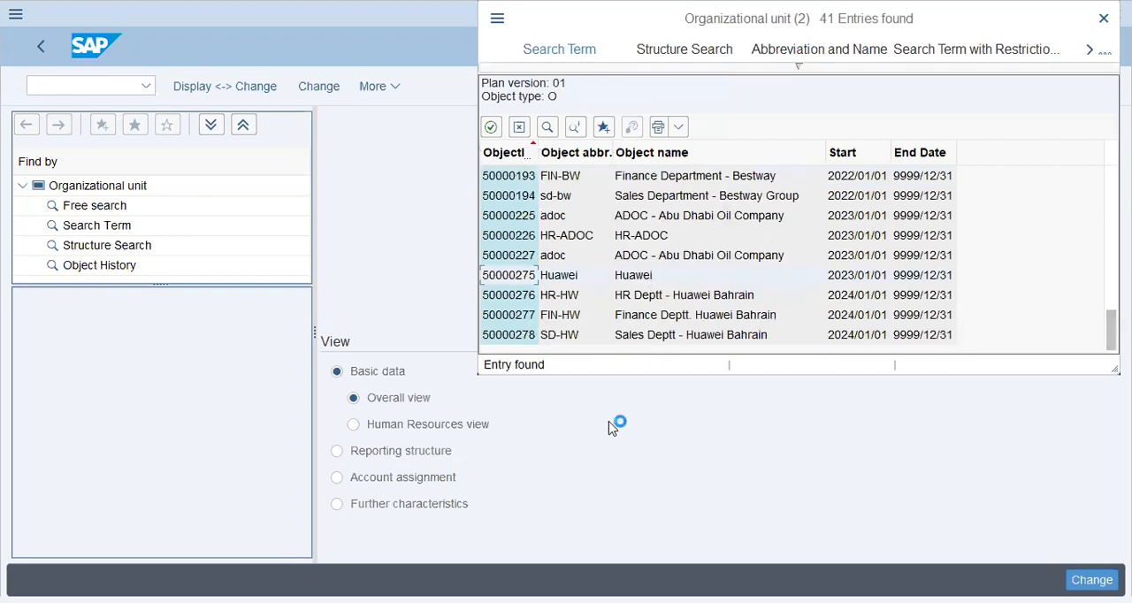
{"action": "key", "text": "Return"}
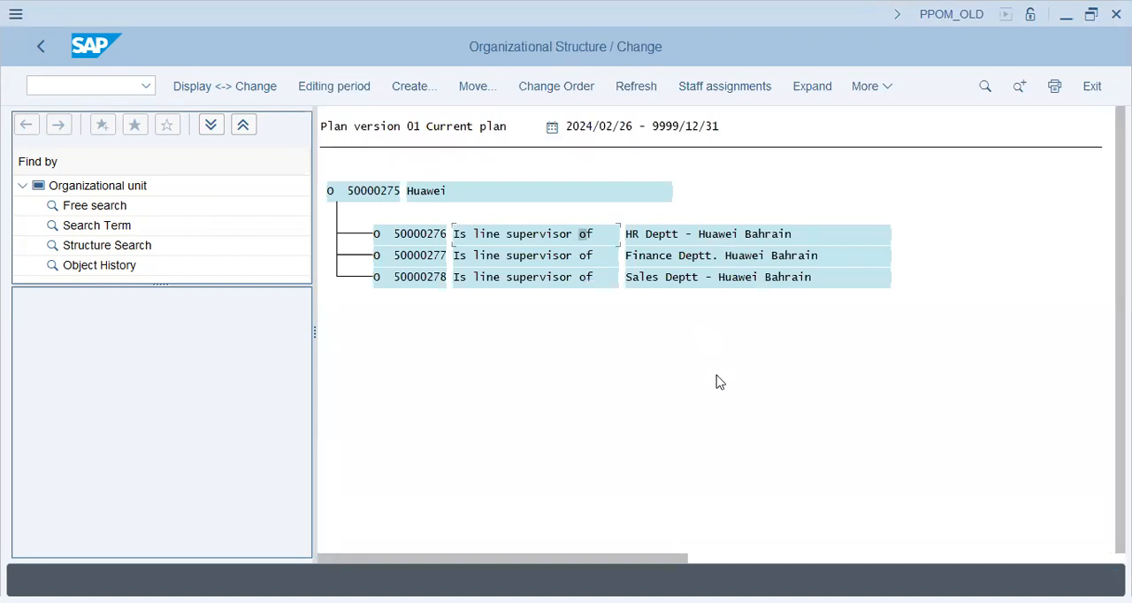
Open the staff assignments of the Huawei structure and expand HR Deptt - Huawei Bahrain to review its positions
{"action": "left_click", "coordinate": [655, 278]}
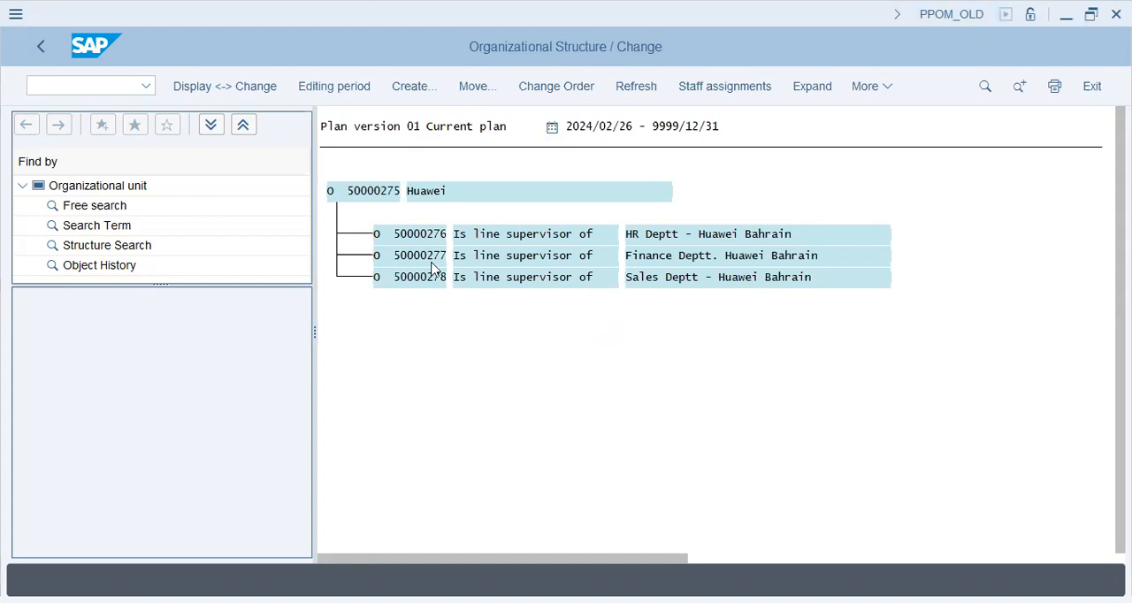
{"action": "left_click", "coordinate": [712, 89]}
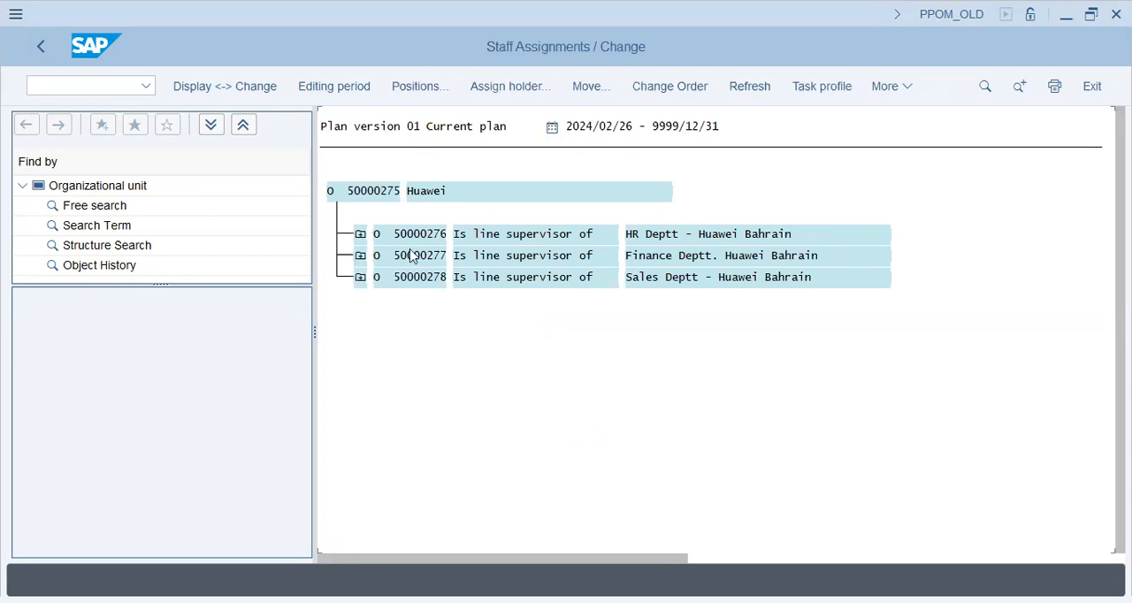
{"action": "left_click", "coordinate": [360, 257]}
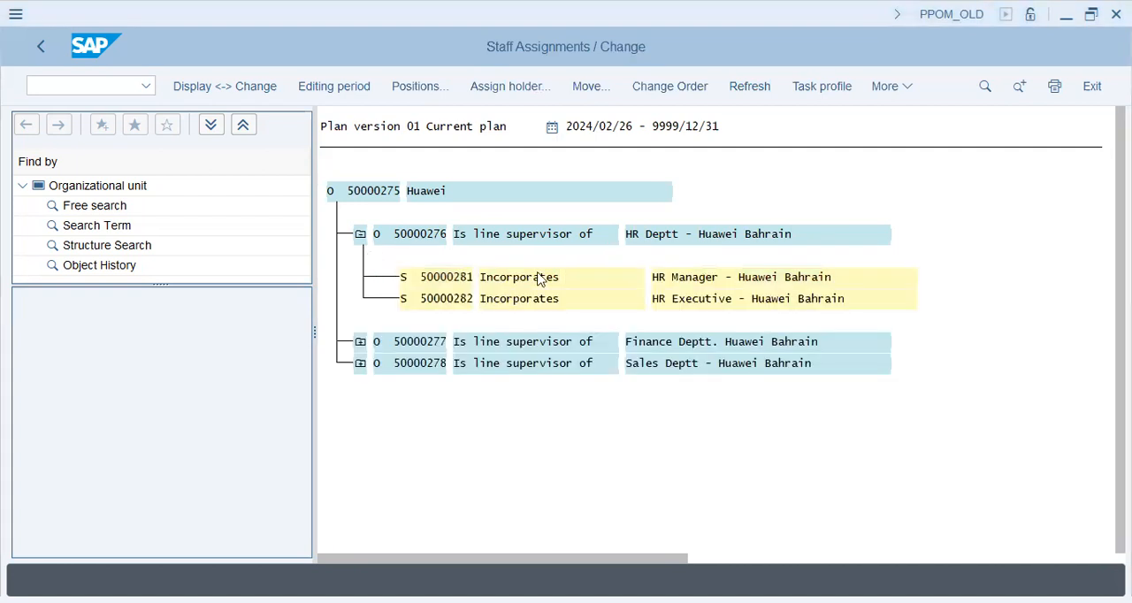
{"action": "left_click", "coordinate": [675, 279]}
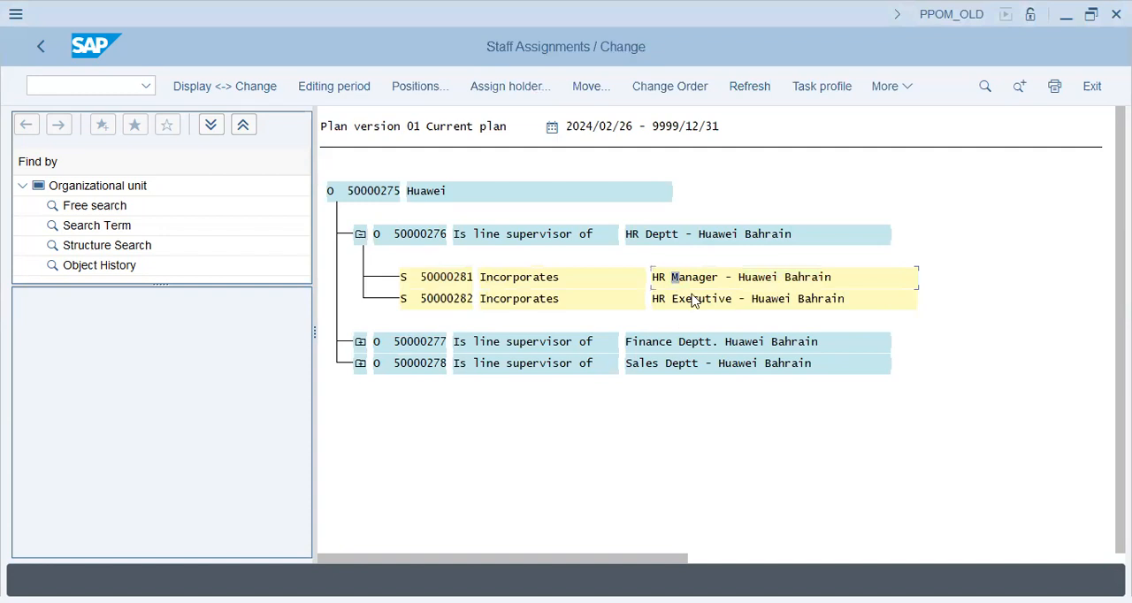
{"action": "left_click", "coordinate": [688, 301]}
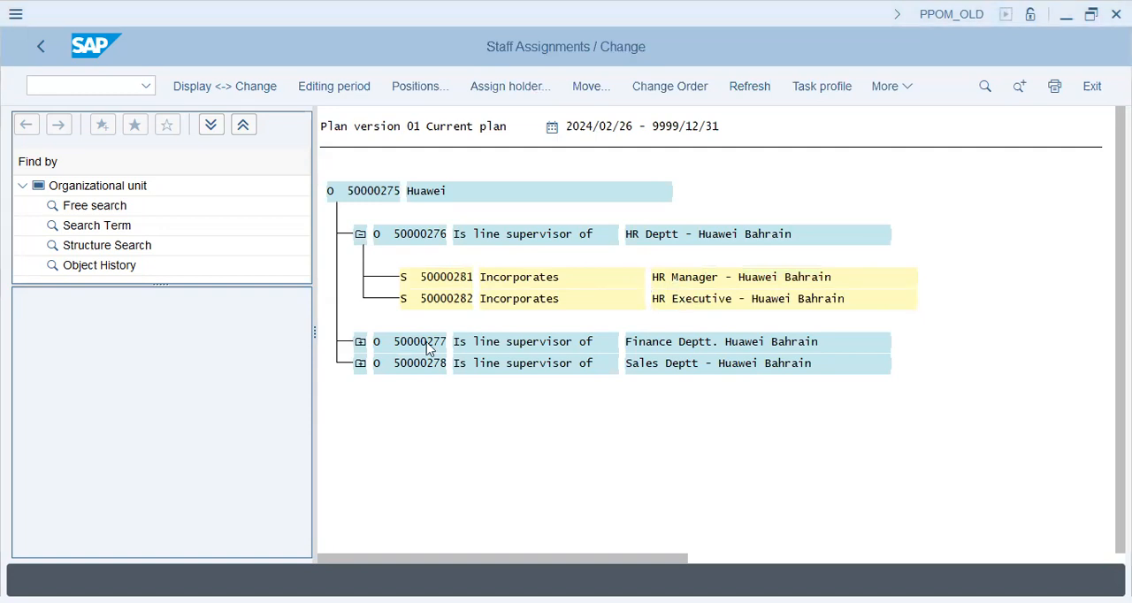
Open the reporting structure of HR Deptt - Huawei Bahrain for change
{"action": "left_click", "coordinate": [911, 88]}
{"action": "left_click", "coordinate": [792, 177]}
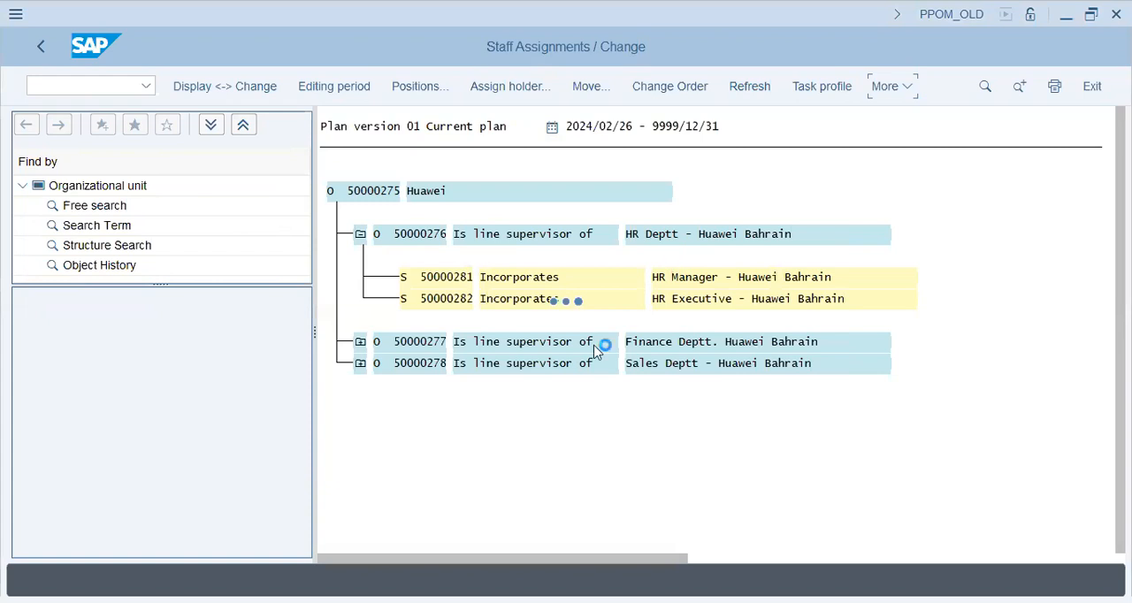
{"action": "left_click", "coordinate": [684, 278]}
{"action": "left_click", "coordinate": [899, 92]}
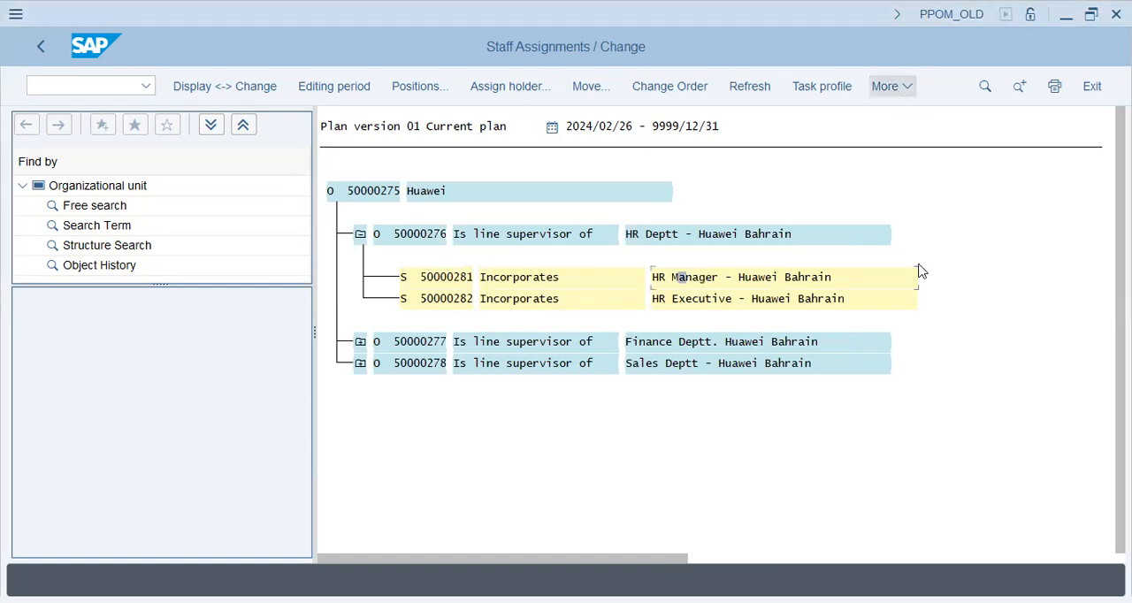
{"action": "left_click", "coordinate": [811, 360]}
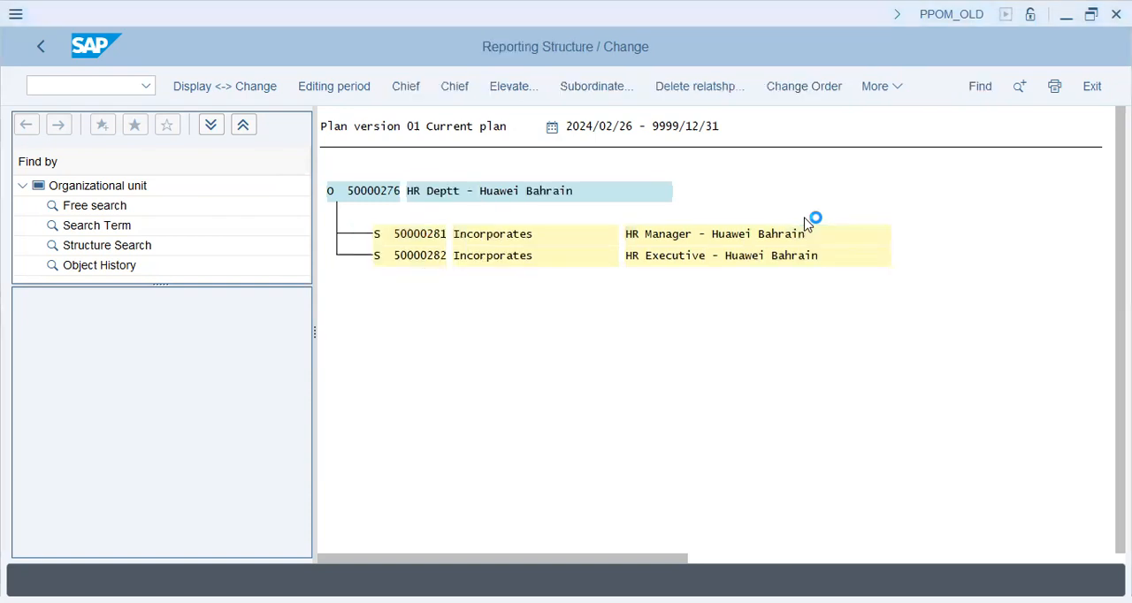
Try the second Chief function on the HR Manager position in the HR department's reporting structure
{"action": "left_click", "coordinate": [497, 234]}
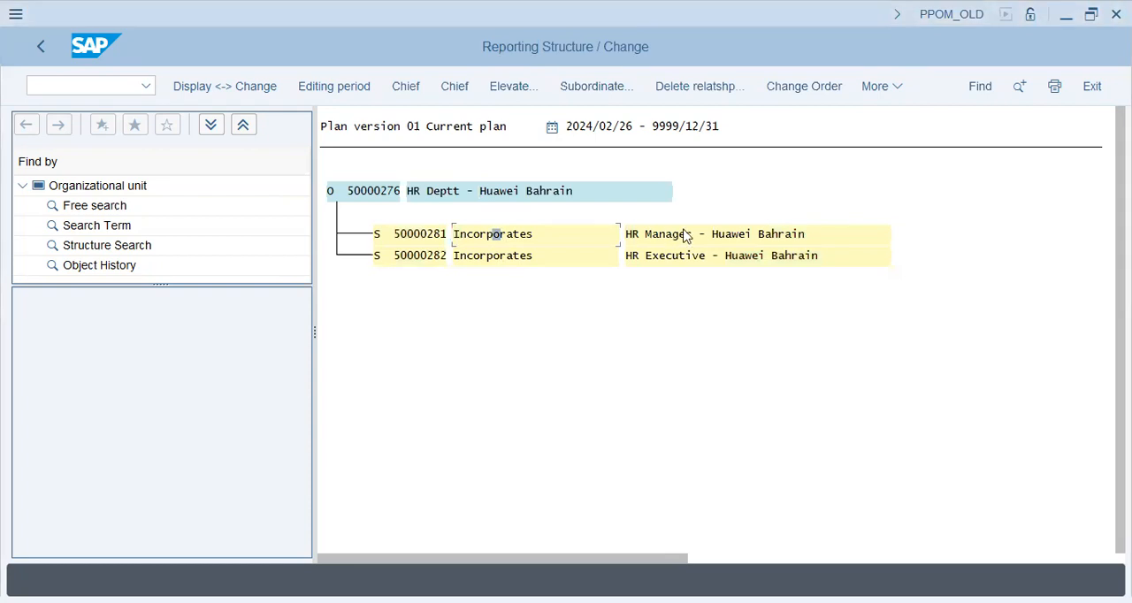
{"action": "left_click", "coordinate": [681, 235]}
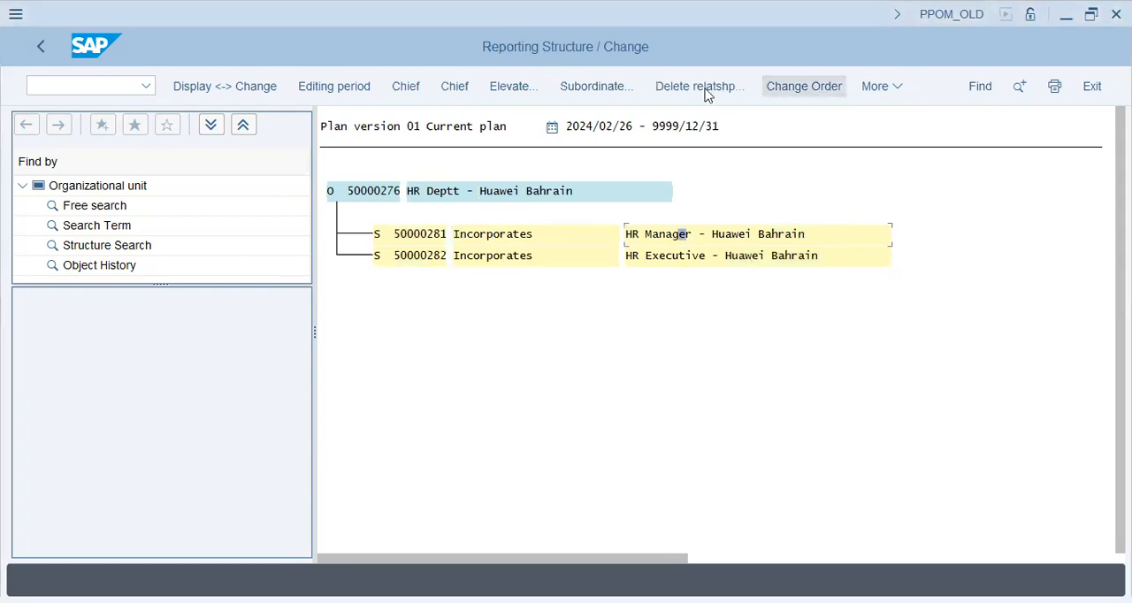
{"action": "left_click", "coordinate": [895, 87]}
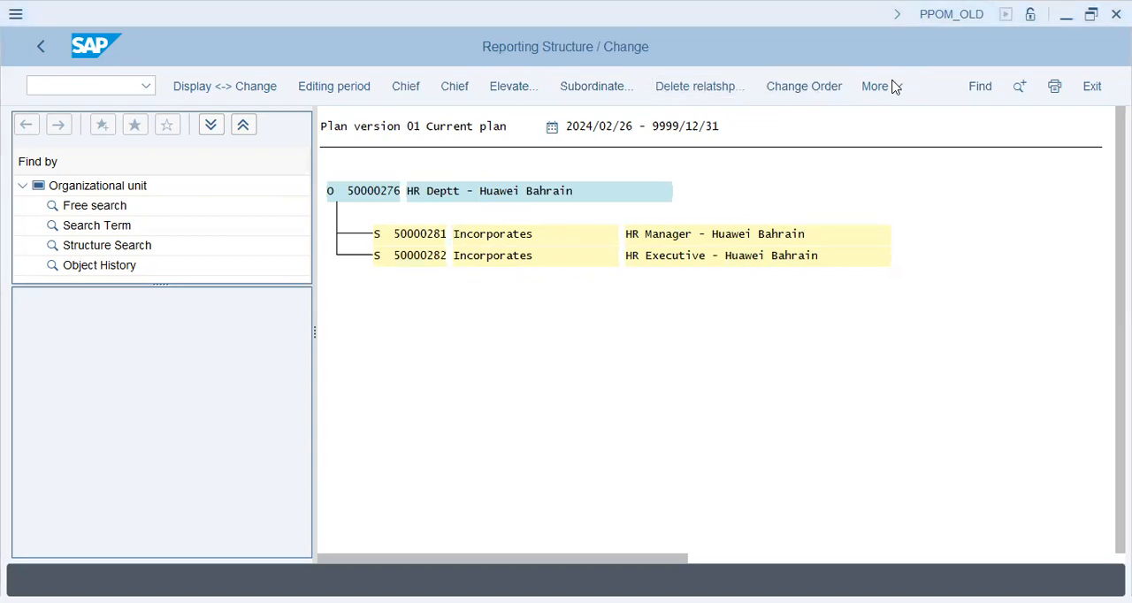
{"action": "left_click", "coordinate": [669, 233]}
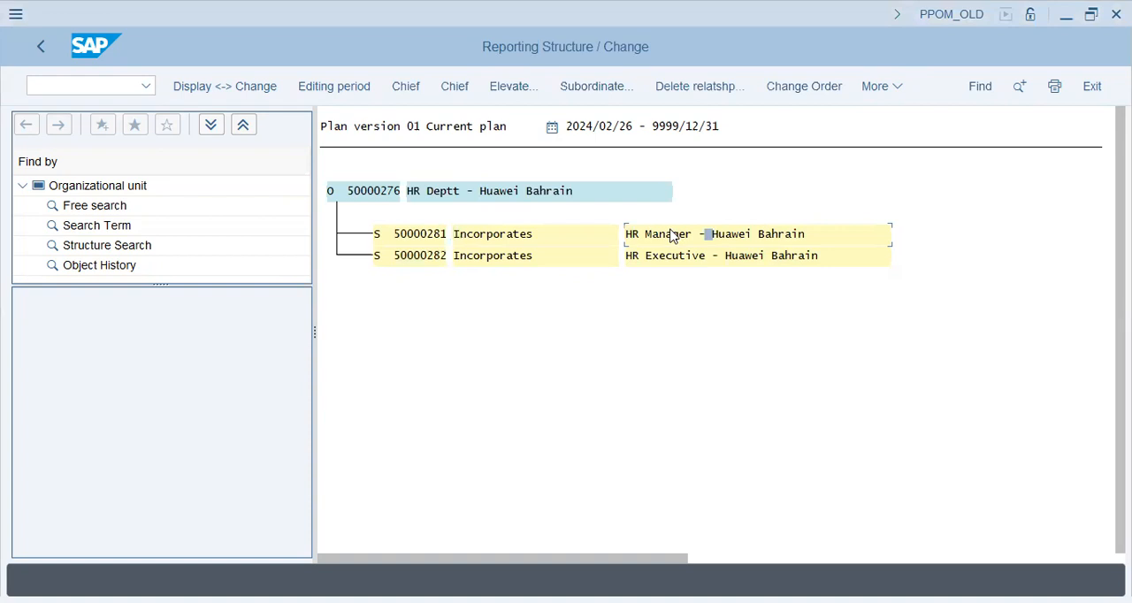
{"action": "left_click", "coordinate": [460, 88]}
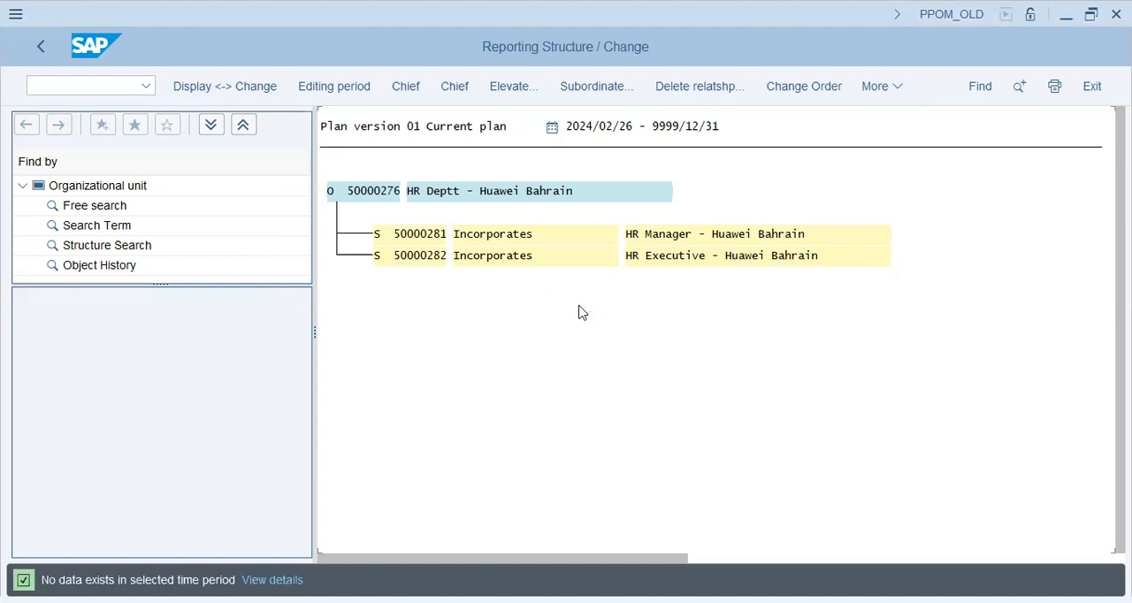
Create HR Manager - Huawei Bahrain as chief position of the HR department for 2024/02/26 to 9999/12/31
{"action": "left_click", "coordinate": [648, 235]}
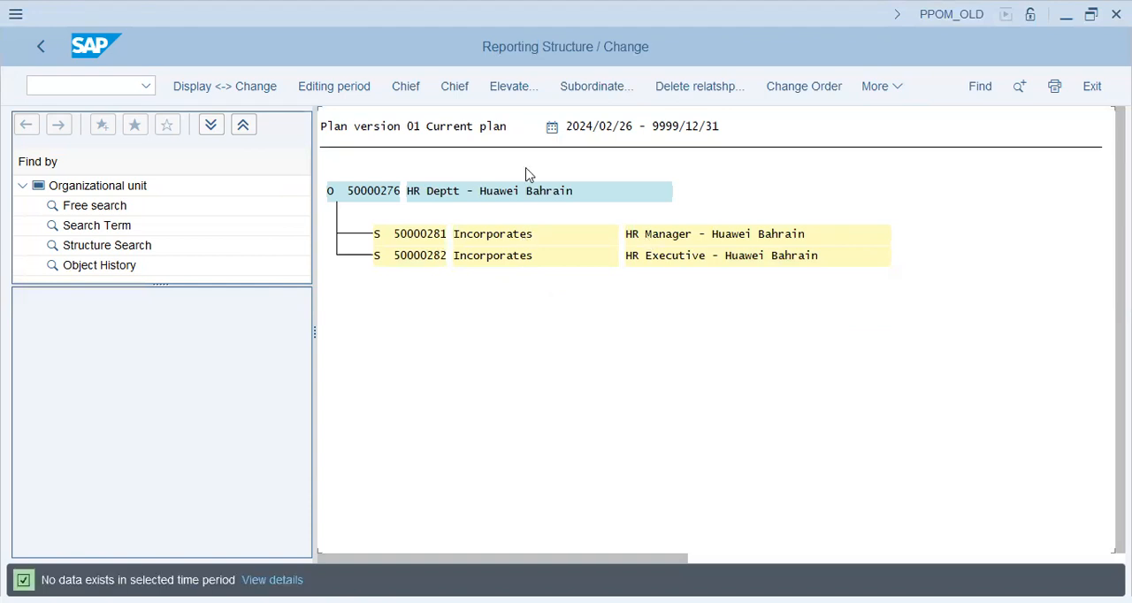
{"action": "left_click", "coordinate": [409, 89]}
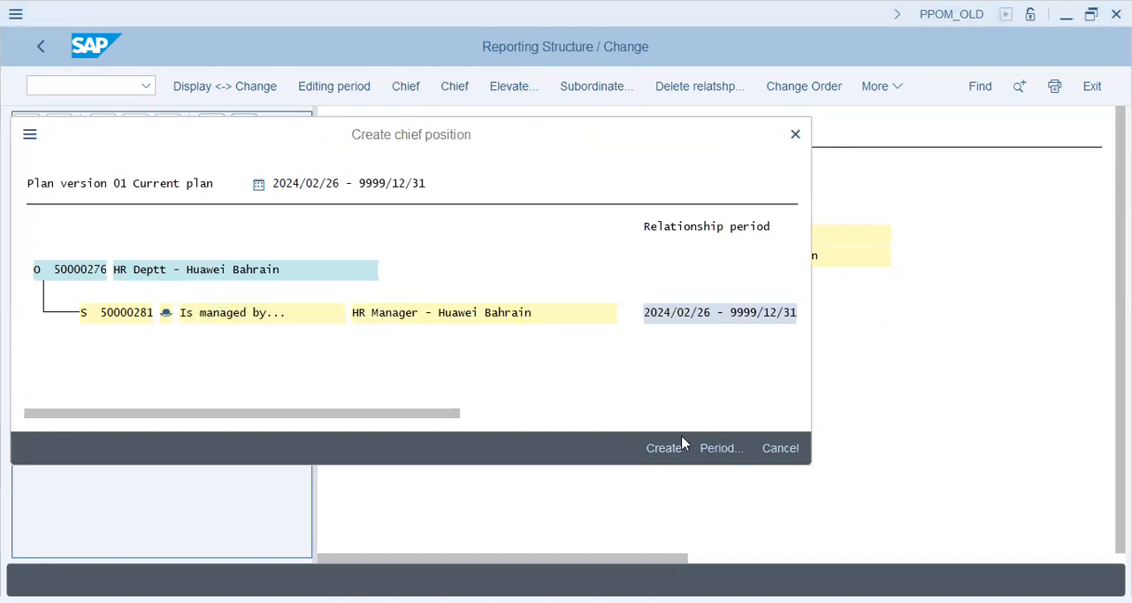
{"action": "left_click", "coordinate": [663, 449]}
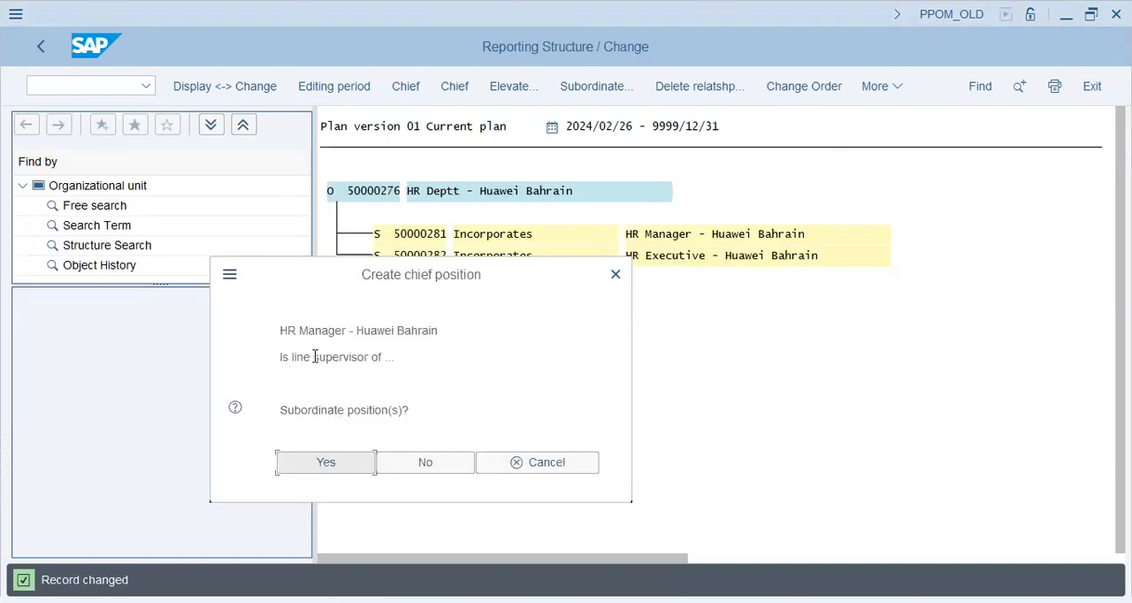
Choose HR Executive - Huawei Bahrain as a position subordinate to the HR Manager and save the line supervisor relationship
{"action": "left_click_drag", "start_coordinate": [315, 411], "coordinate": [330, 470]}
{"action": "left_click", "coordinate": [328, 467]}
{"action": "left_click", "coordinate": [438, 359]}
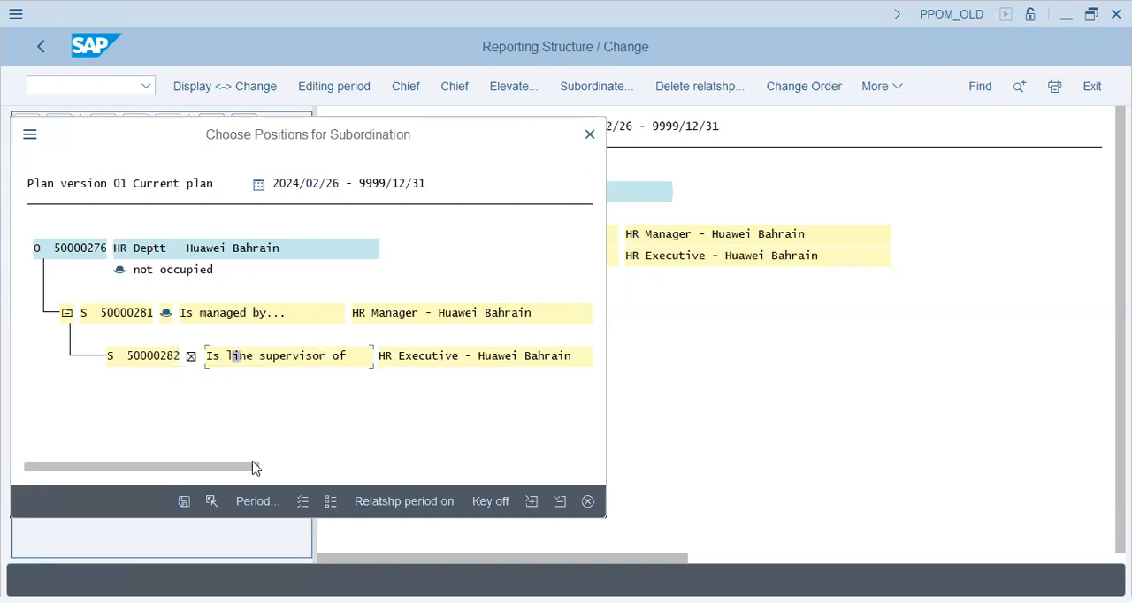
{"action": "left_click", "coordinate": [183, 501]}
{"action": "left_click", "coordinate": [484, 232]}
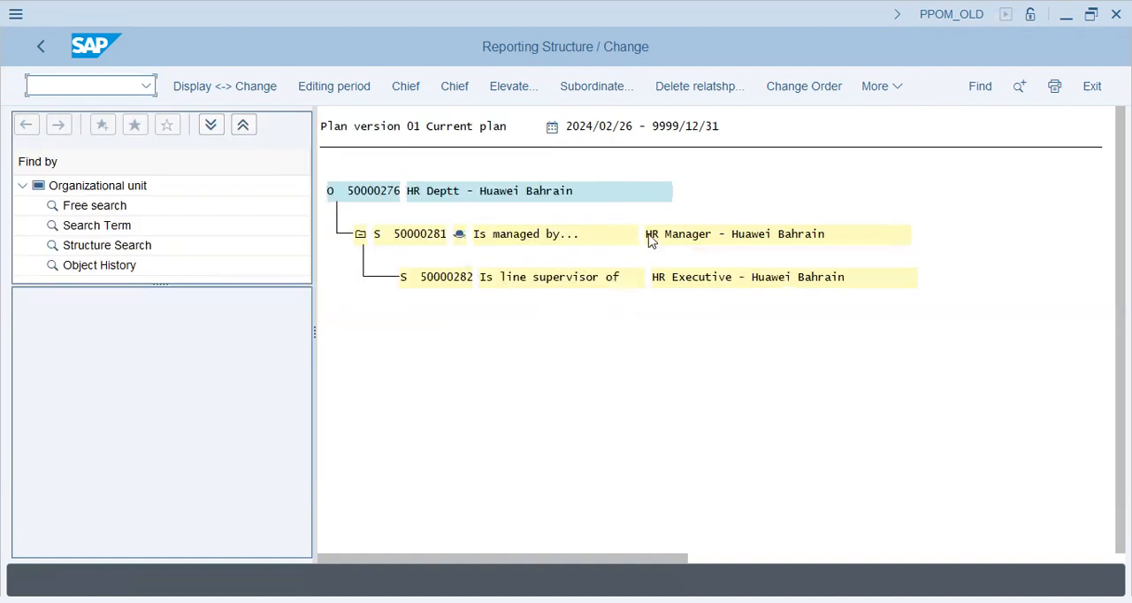
{"action": "left_click", "coordinate": [708, 239]}
{"action": "left_click", "coordinate": [557, 314]}
In the staff assignments, expand Finance Deptt. Huawei Bahrain and open its reporting structure for change
{"action": "left_click", "coordinate": [681, 278]}
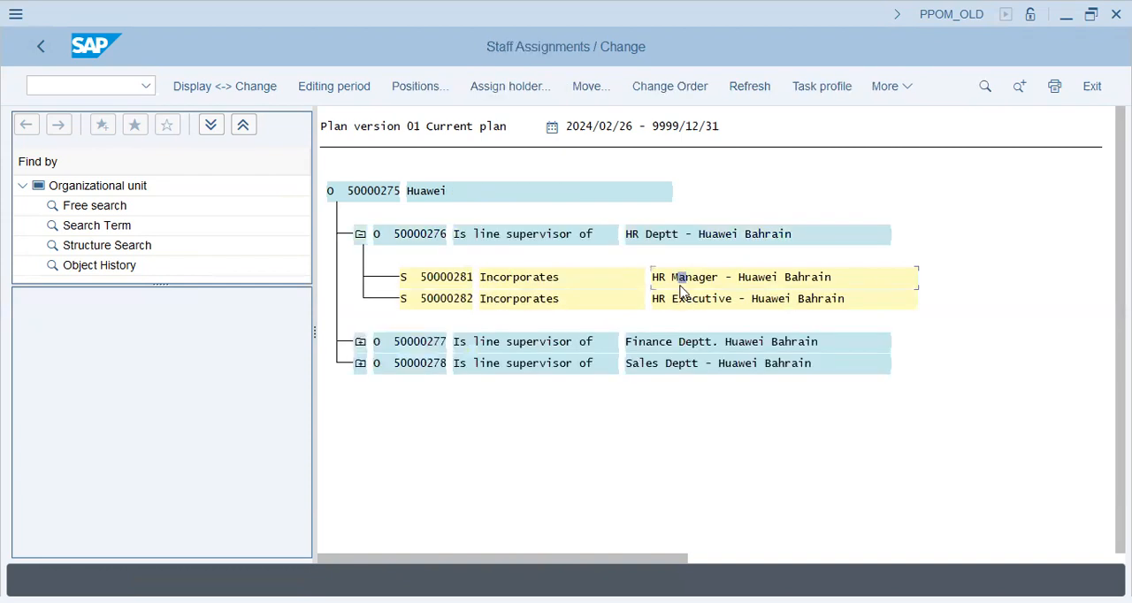
{"action": "left_click", "coordinate": [360, 345]}
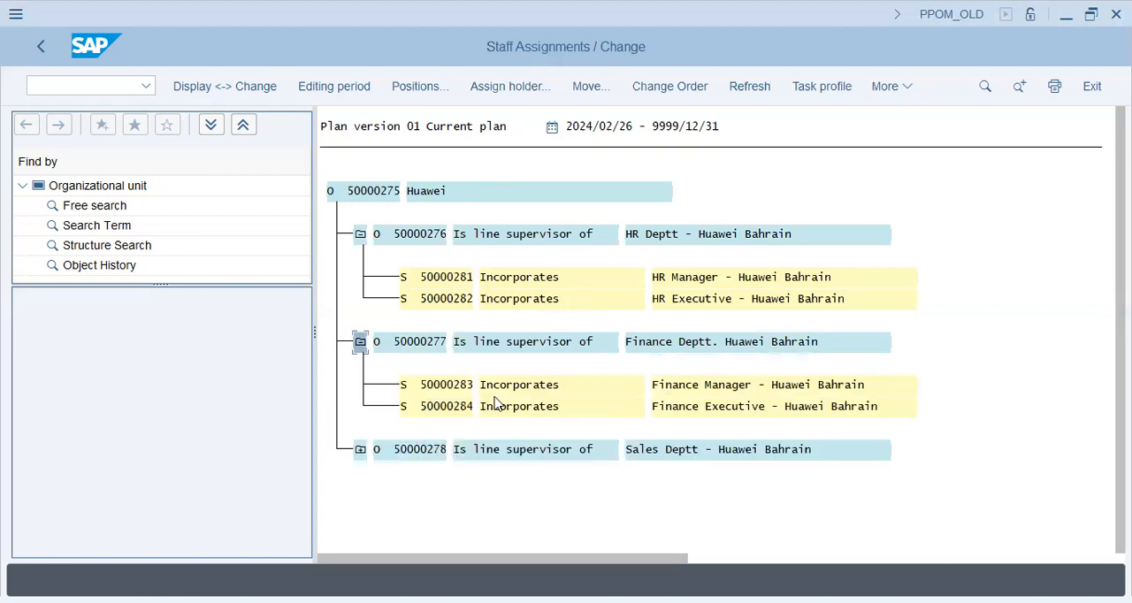
{"action": "left_click", "coordinate": [550, 384]}
{"action": "left_click", "coordinate": [906, 92]}
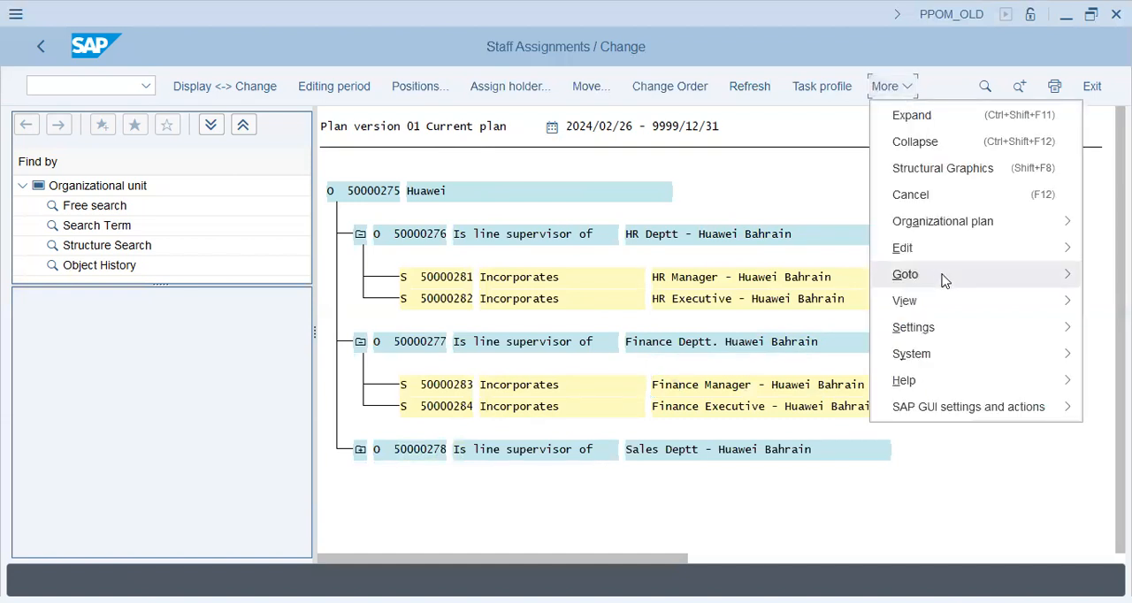
{"action": "left_click", "coordinate": [799, 363]}
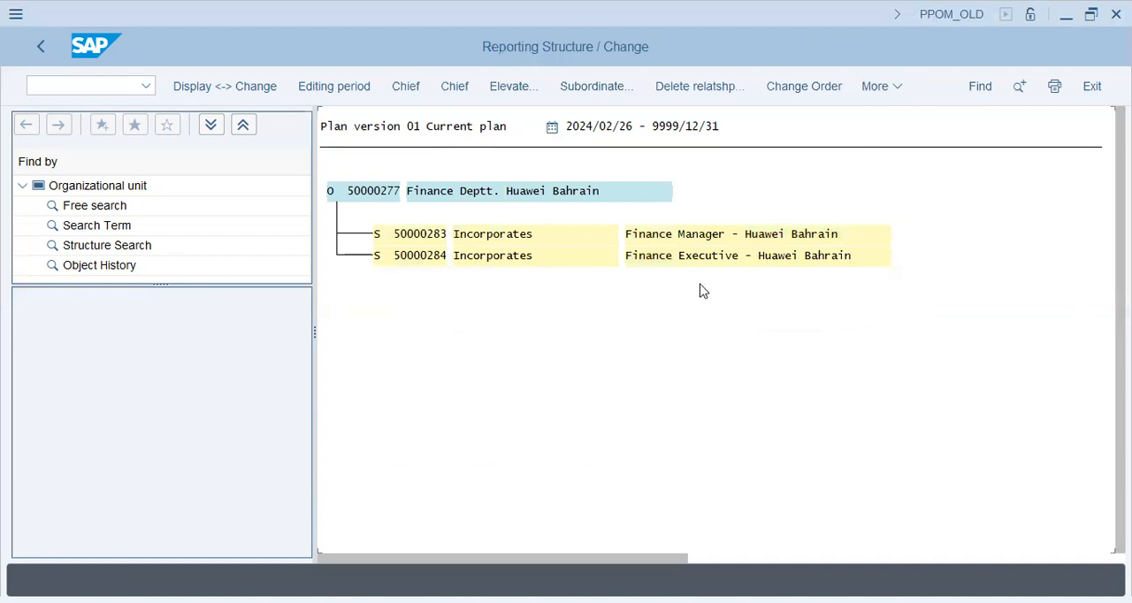
Create Finance Manager - Huawei Bahrain as chief position of the finance department
{"action": "left_click", "coordinate": [662, 235]}
{"action": "left_click", "coordinate": [409, 89]}
{"action": "left_click", "coordinate": [663, 449]}
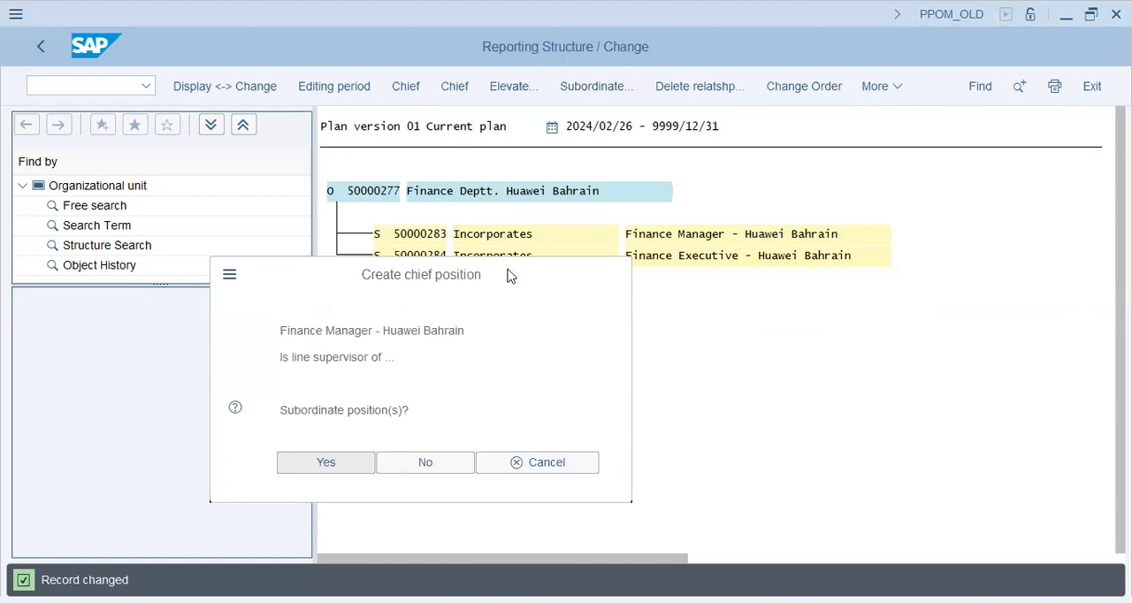
Choose Finance Executive - Huawei Bahrain as a position subordinate to the Finance Manager and save the line supervisor relationship
{"action": "key", "text": "Return"}
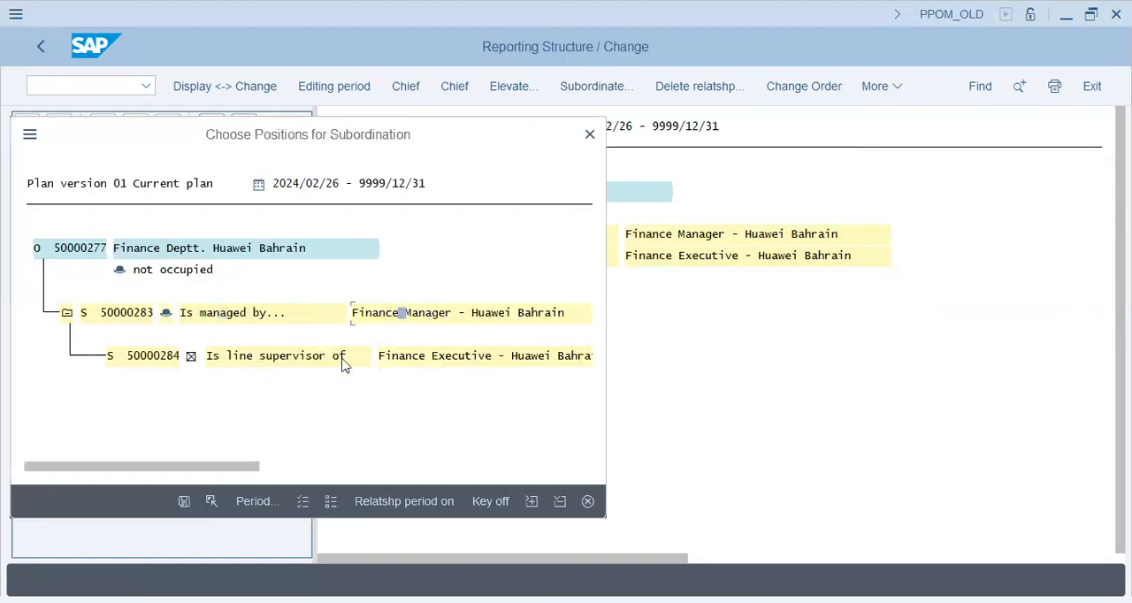
{"action": "left_click", "coordinate": [461, 358]}
{"action": "left_click", "coordinate": [184, 501]}
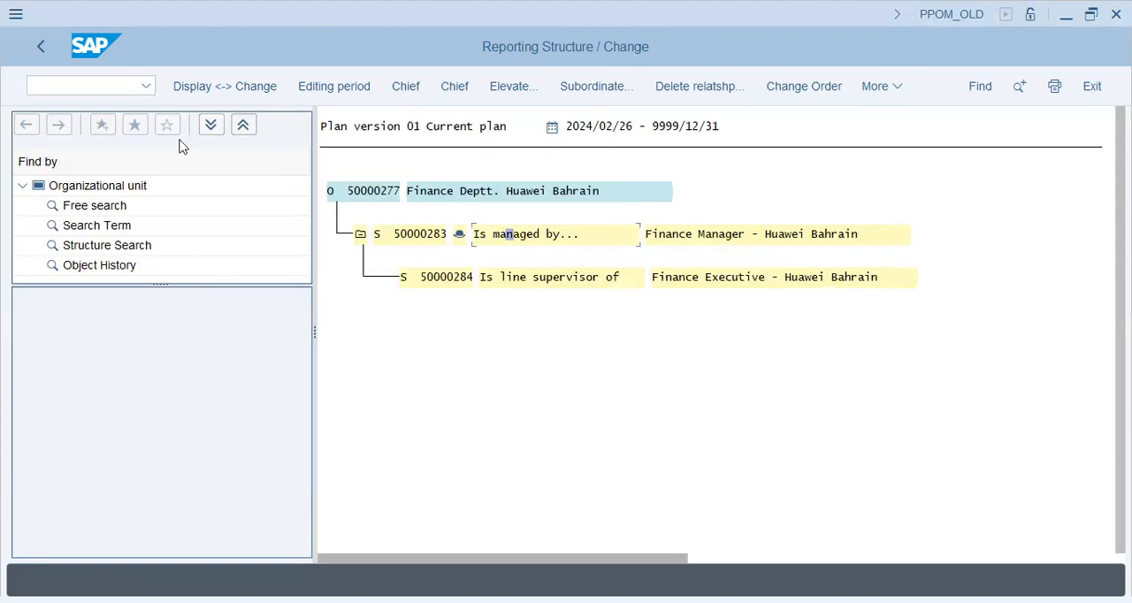
Return to the staff assignments and open the reporting structure of Sales Deptt - Huawei Bahrain for change
{"action": "left_click", "coordinate": [35, 47]}
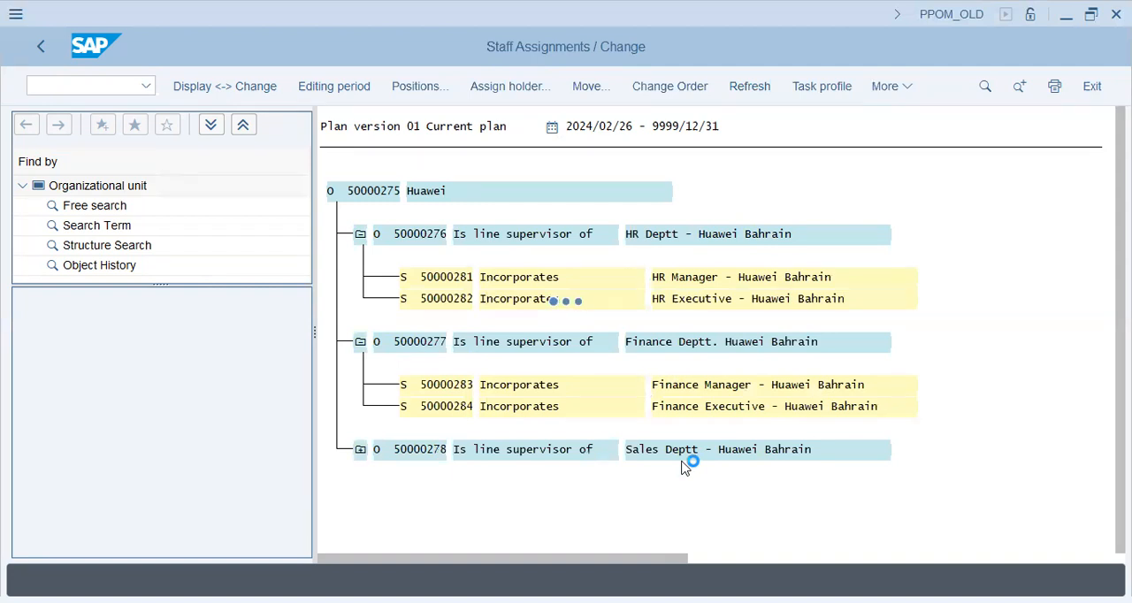
{"action": "left_click", "coordinate": [907, 92]}
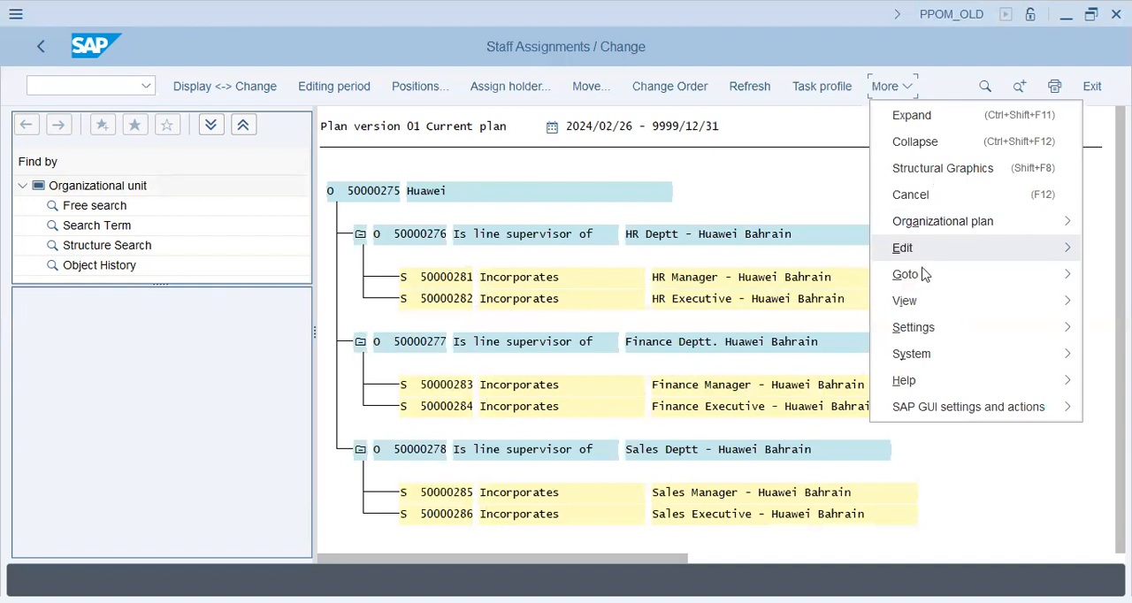
{"action": "left_click", "coordinate": [772, 352]}
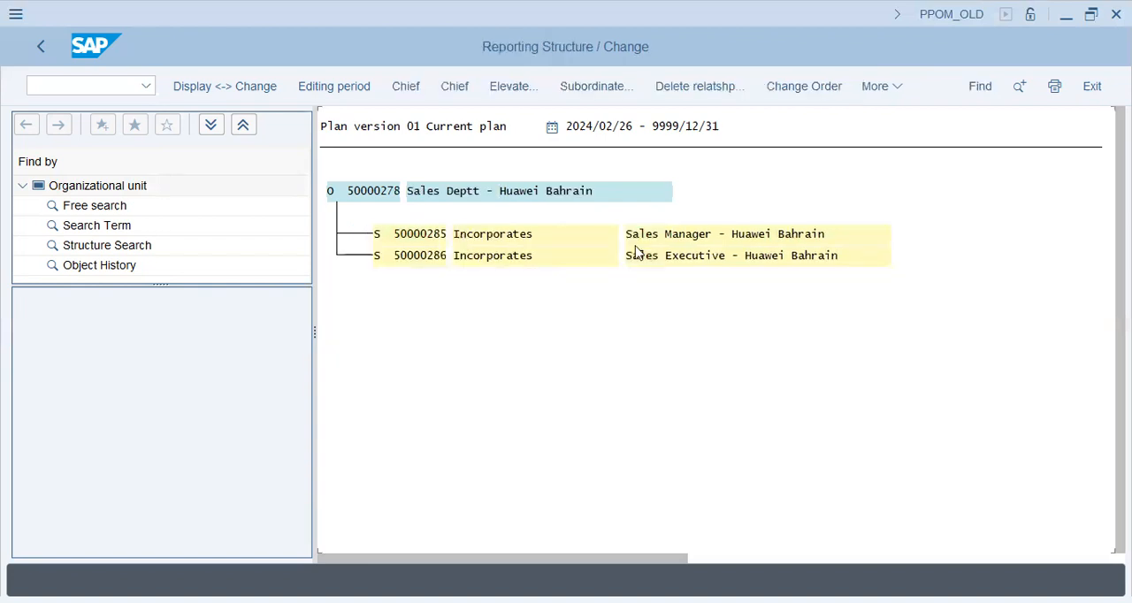
Create Sales Manager - Huawei Bahrain as chief position of the sales department for 2024/02/26 to 9999/12/31
{"action": "left_click", "coordinate": [640, 239]}
{"action": "left_click", "coordinate": [414, 86]}
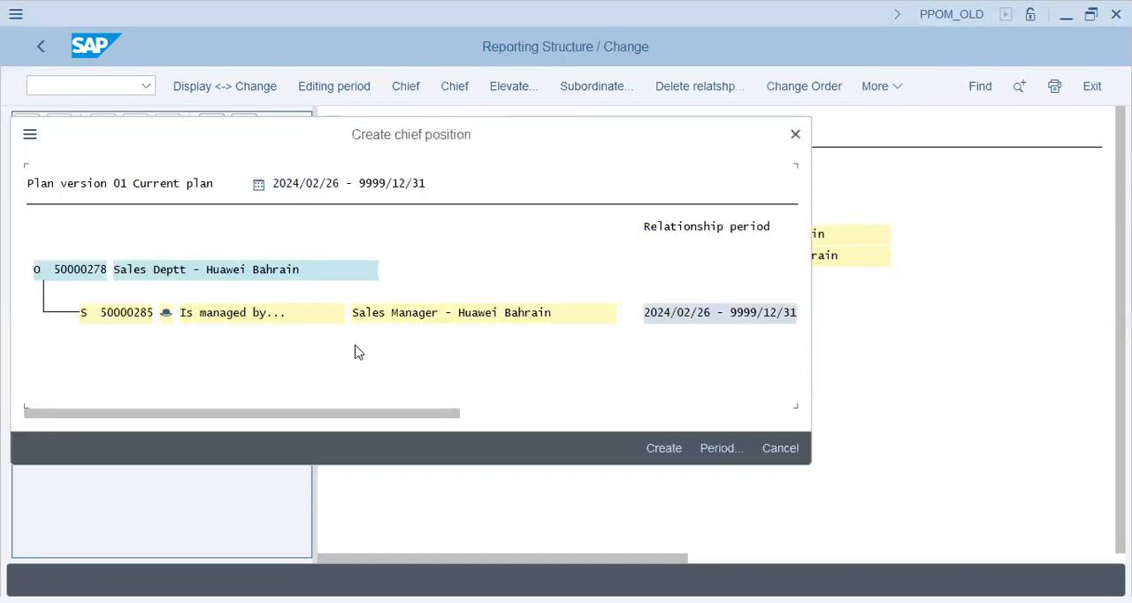
{"action": "left_click", "coordinate": [659, 449]}
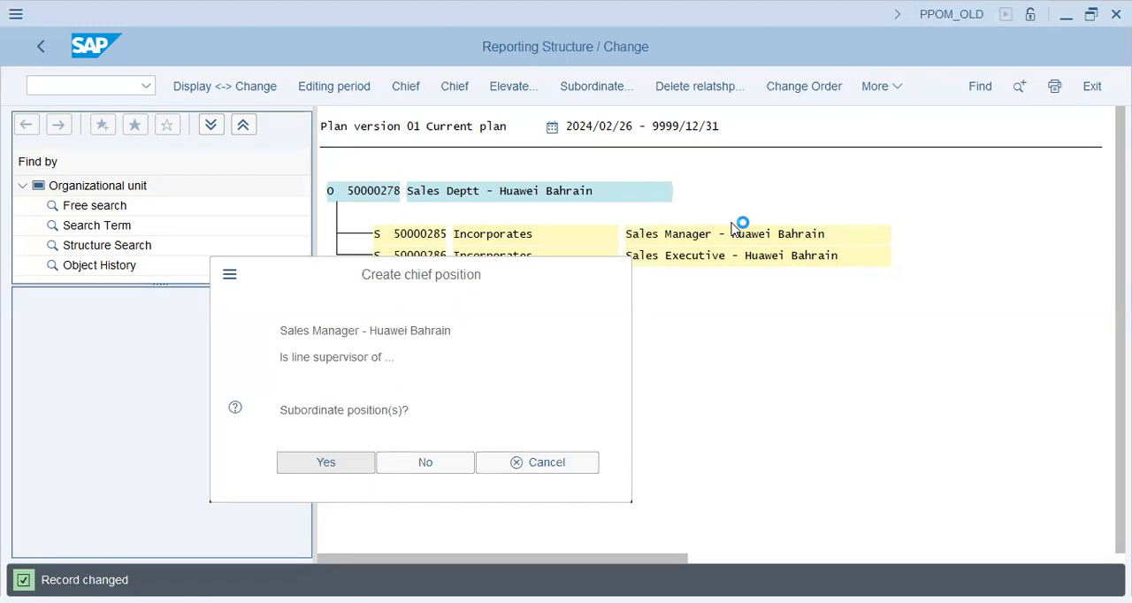
Choose Sales Executive - Huawei Bahrain as a position subordinate to the Sales Manager and save the line supervisor relationship
{"action": "left_click", "coordinate": [310, 460]}
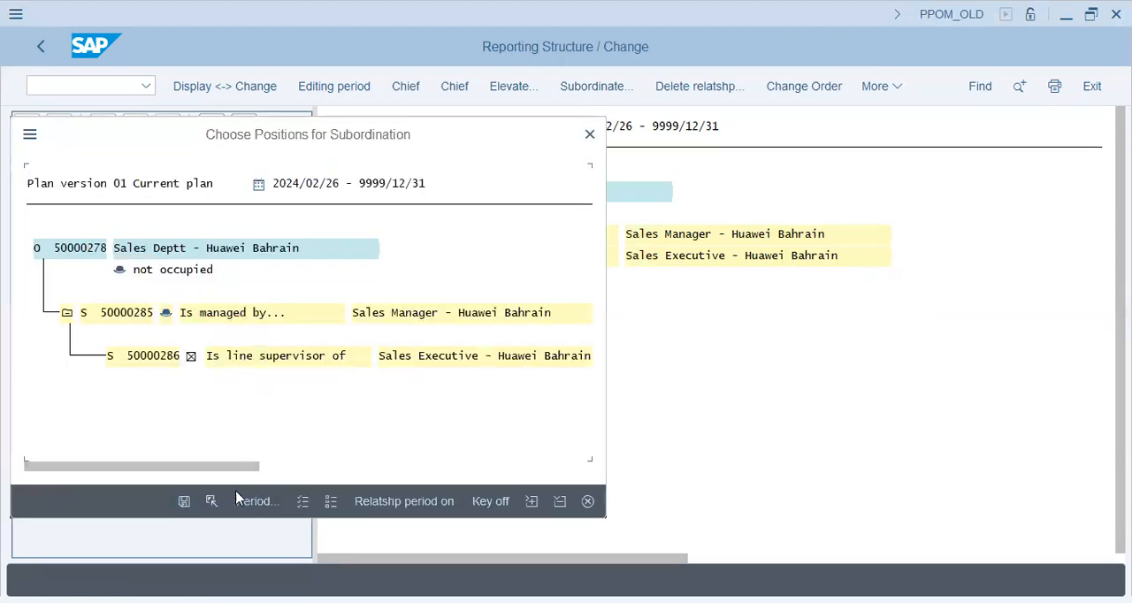
{"action": "left_click", "coordinate": [184, 500]}
{"action": "left_click", "coordinate": [525, 278]}
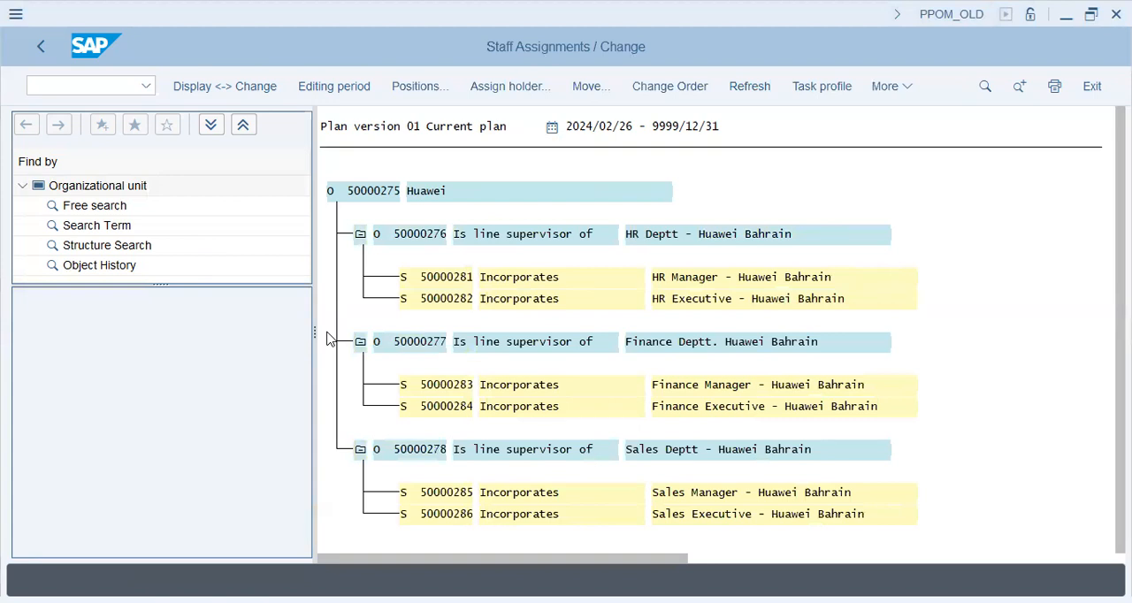
Leave Huawei's staff assignments and exit the organizational plan maintenance
{"action": "left_click", "coordinate": [44, 48]}
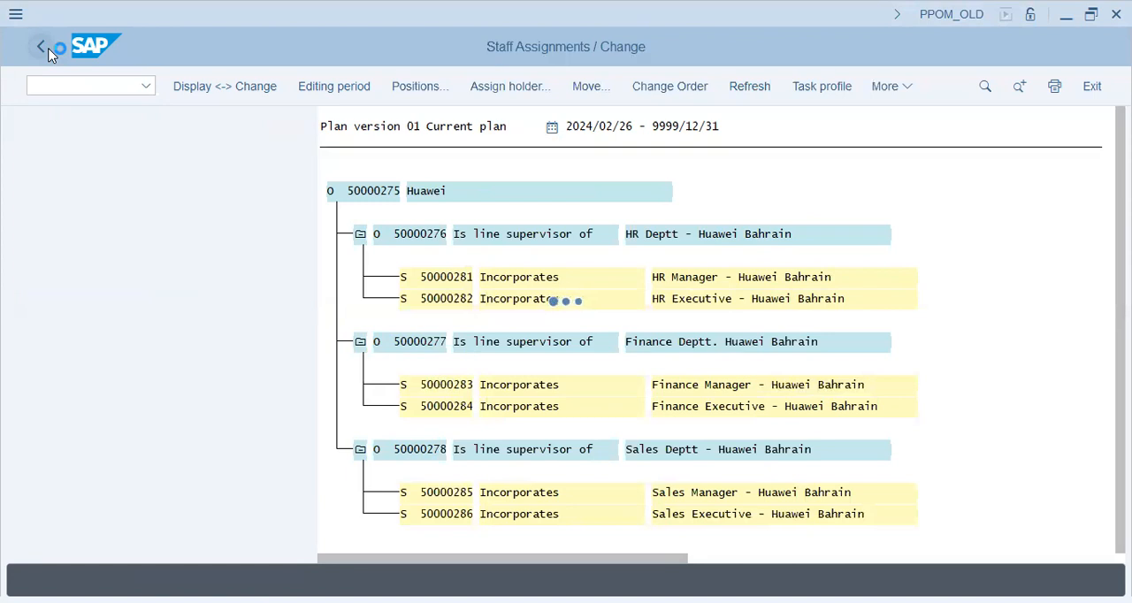
{"action": "left_click", "coordinate": [49, 54]}
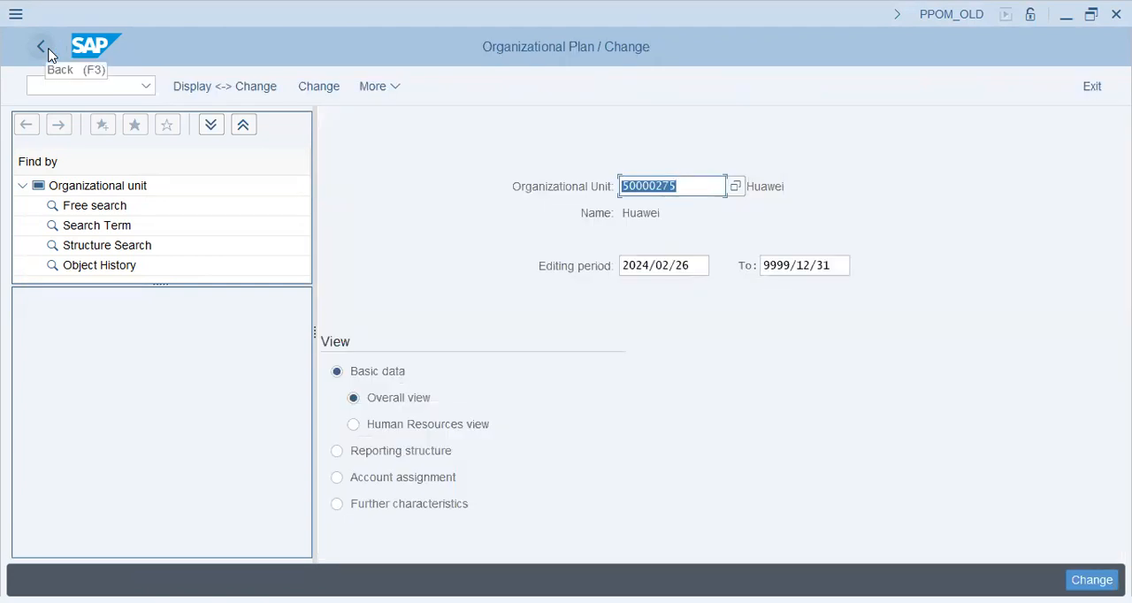
{"action": "left_click", "coordinate": [700, 266]}
{"action": "left_click", "coordinate": [77, 92]}
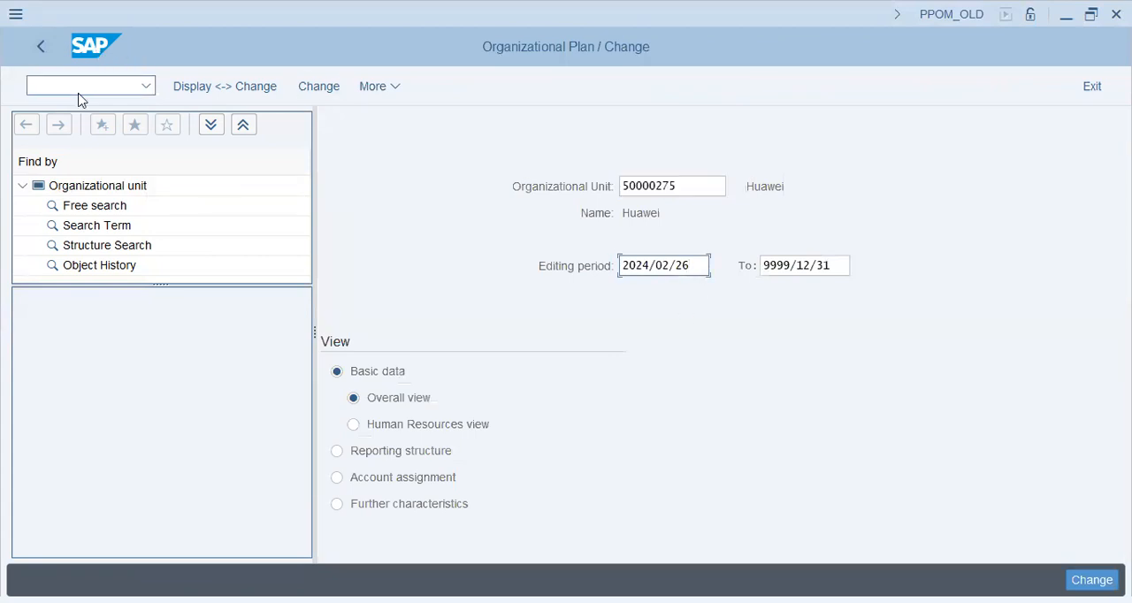
{"action": "left_click", "coordinate": [698, 265]}
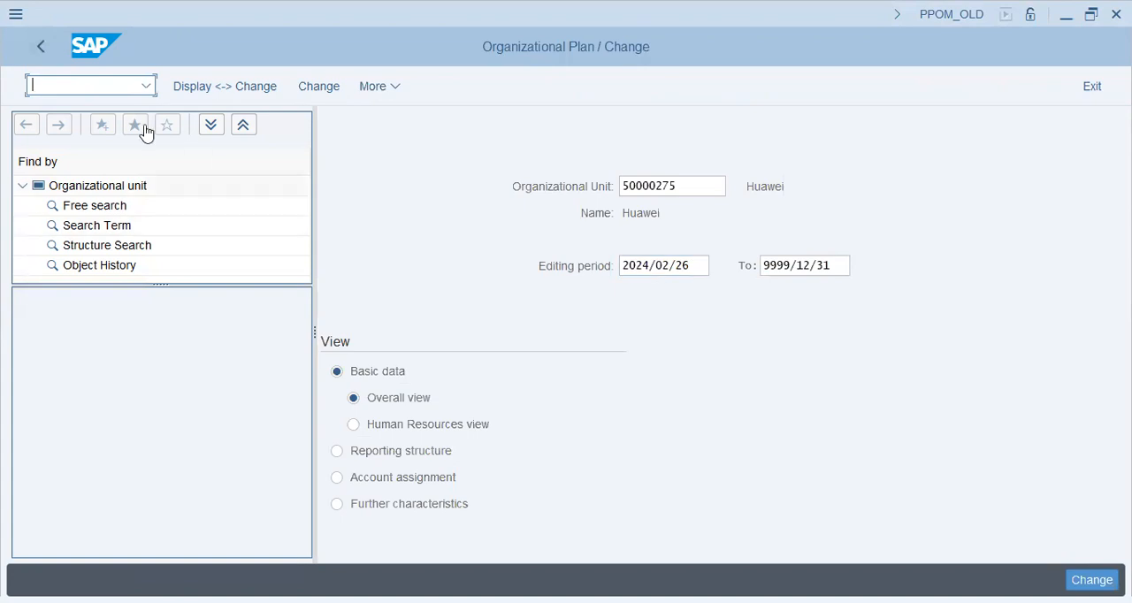
{"action": "left_click", "coordinate": [38, 48]}
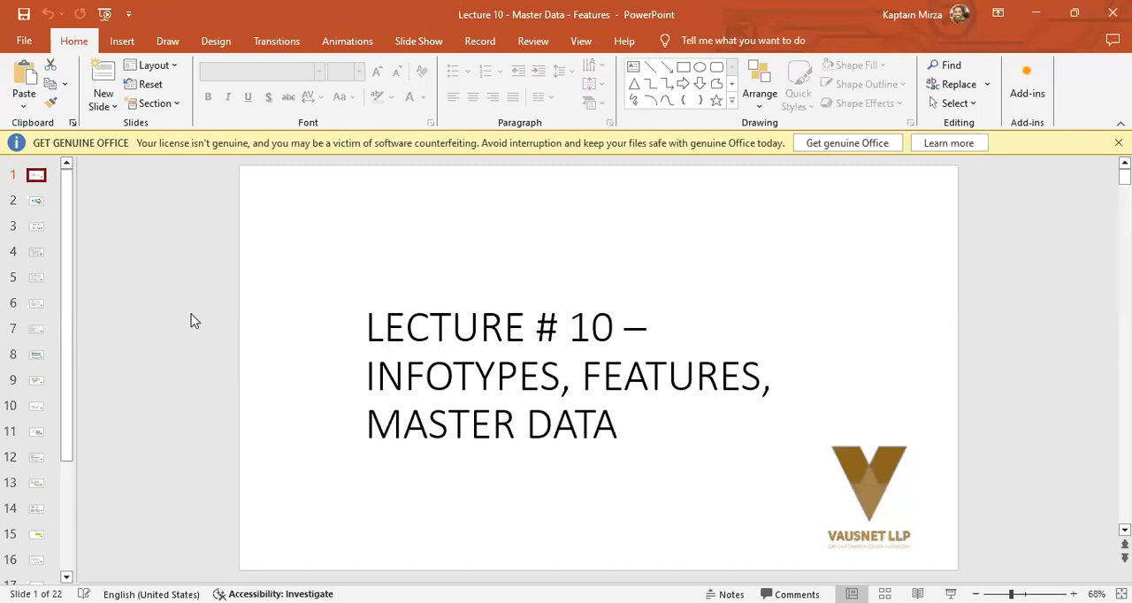
In the Lecture 10 PowerPoint presentation, advance to the second slide showing the employee master data records diagram
{"action": "key", "text": "Down"}
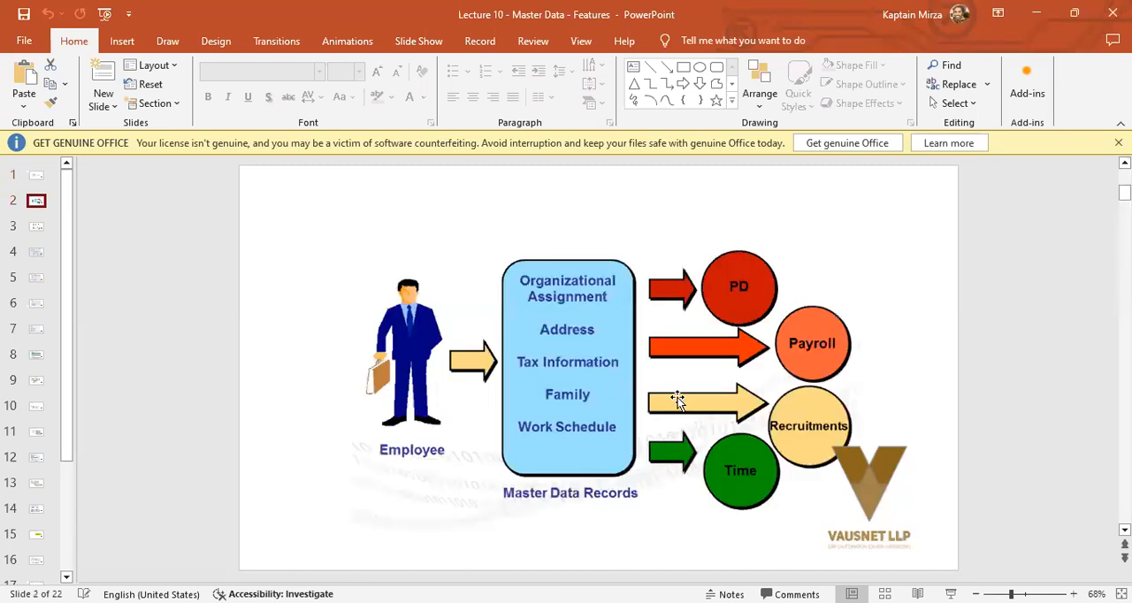